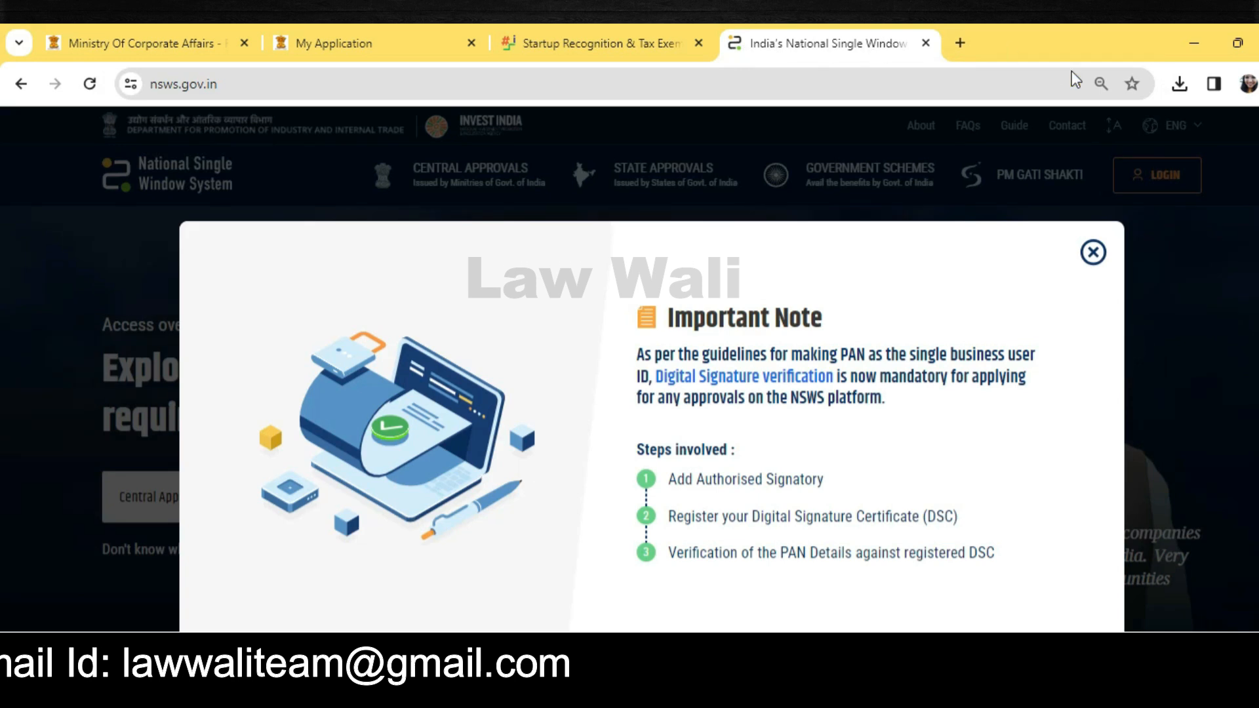
Step: Close the Important Note about Digital Signature verification to reveal the NSWS approvals homepage
left_click(1094, 254)
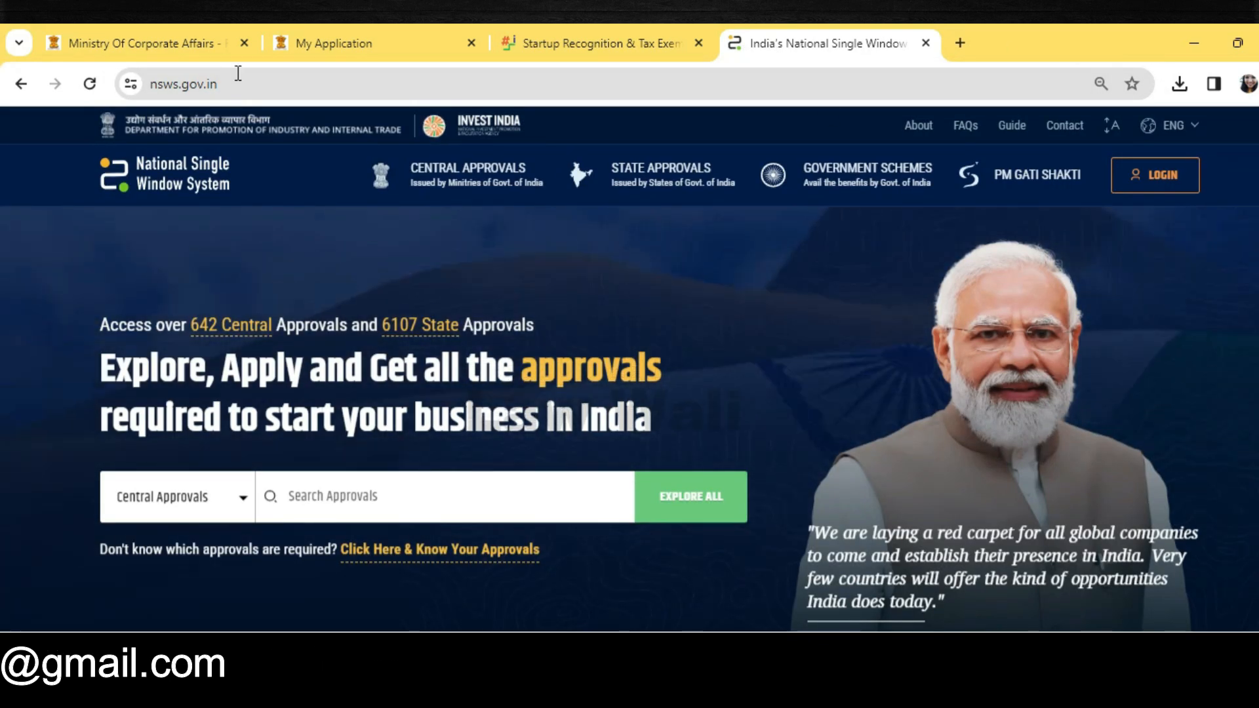
Step: Go from Investor Login to Sign Up Now and start entering the new account's full name
left_click(1168, 183)
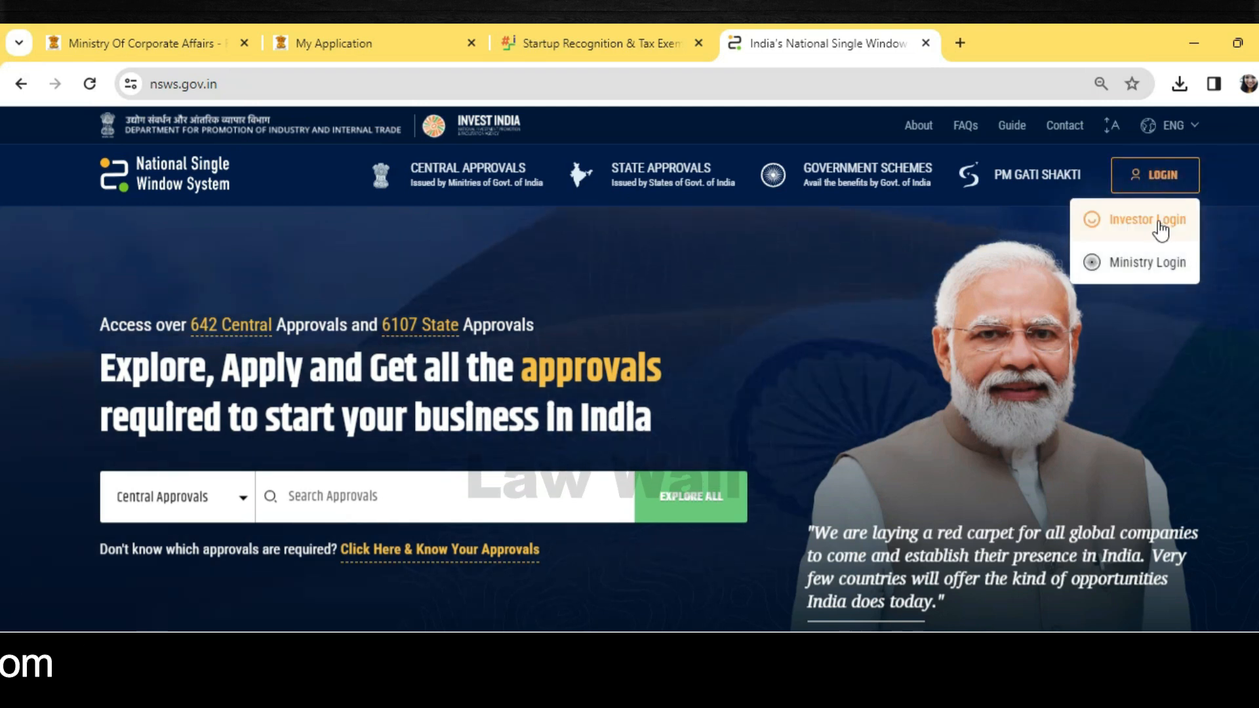
left_click(1124, 220)
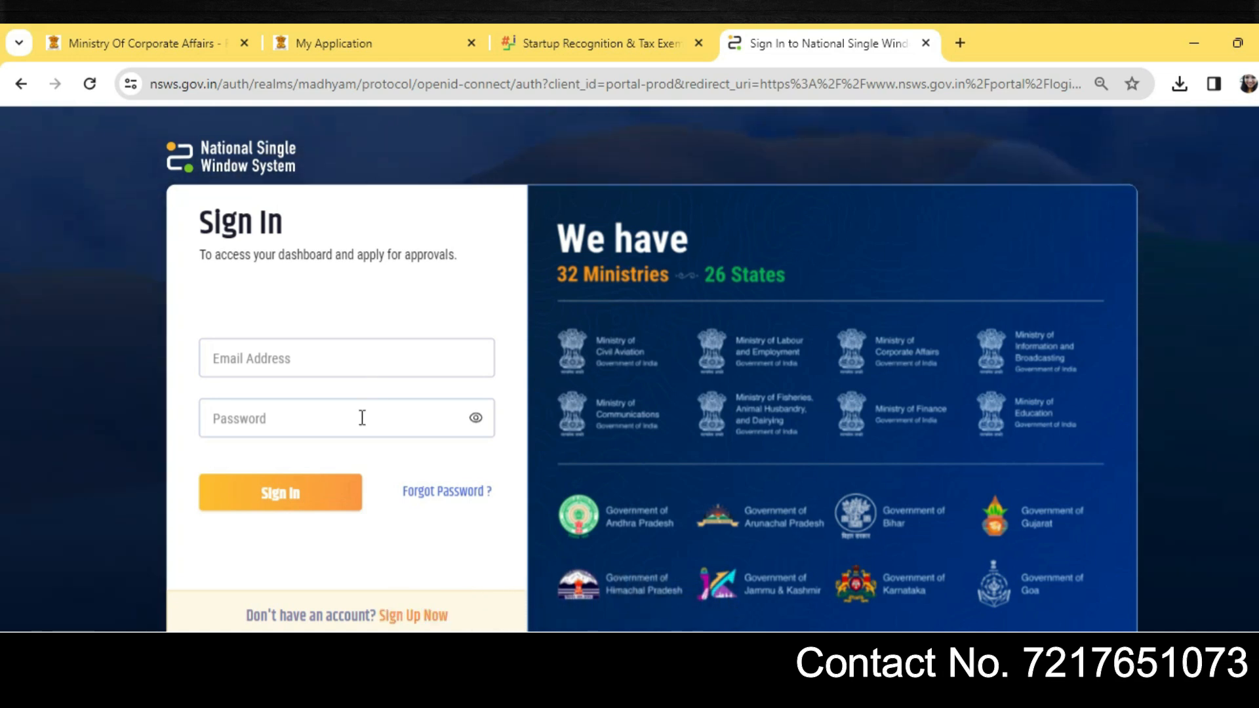
left_click(431, 617)
left_click(301, 293)
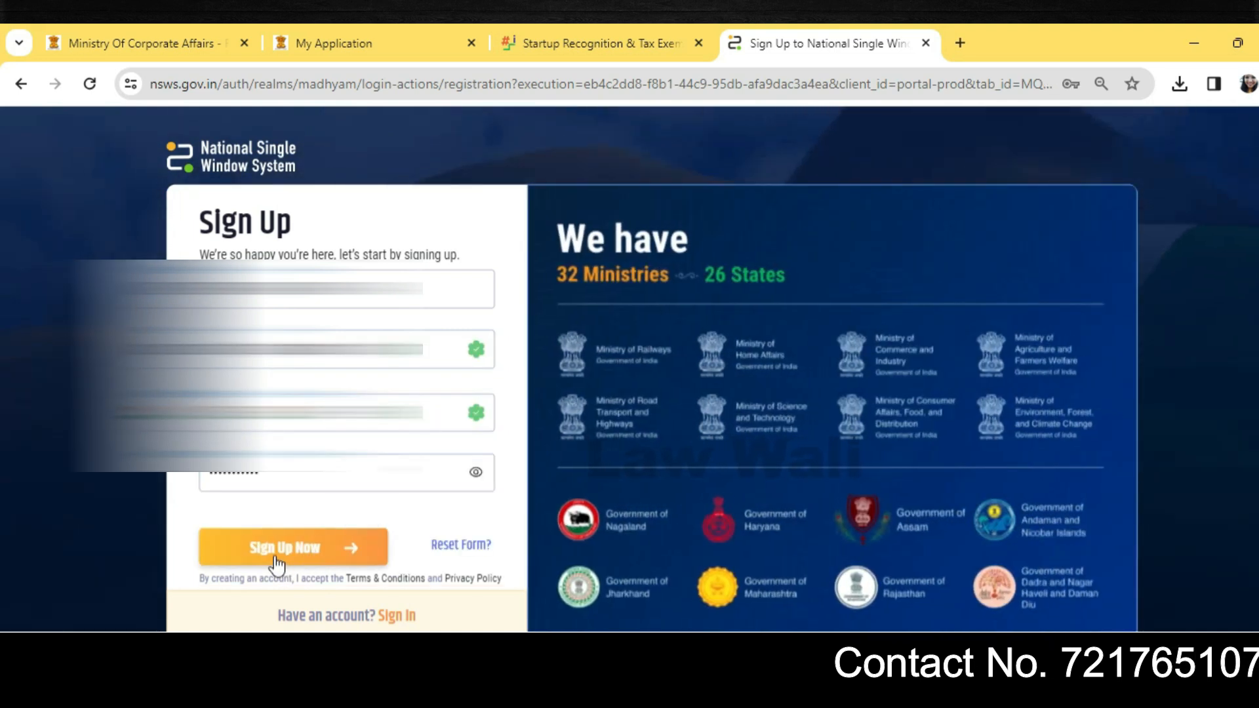
Step: Create the account, decline saving the password, and choose Incorporated Company with its CIN
left_click(276, 551)
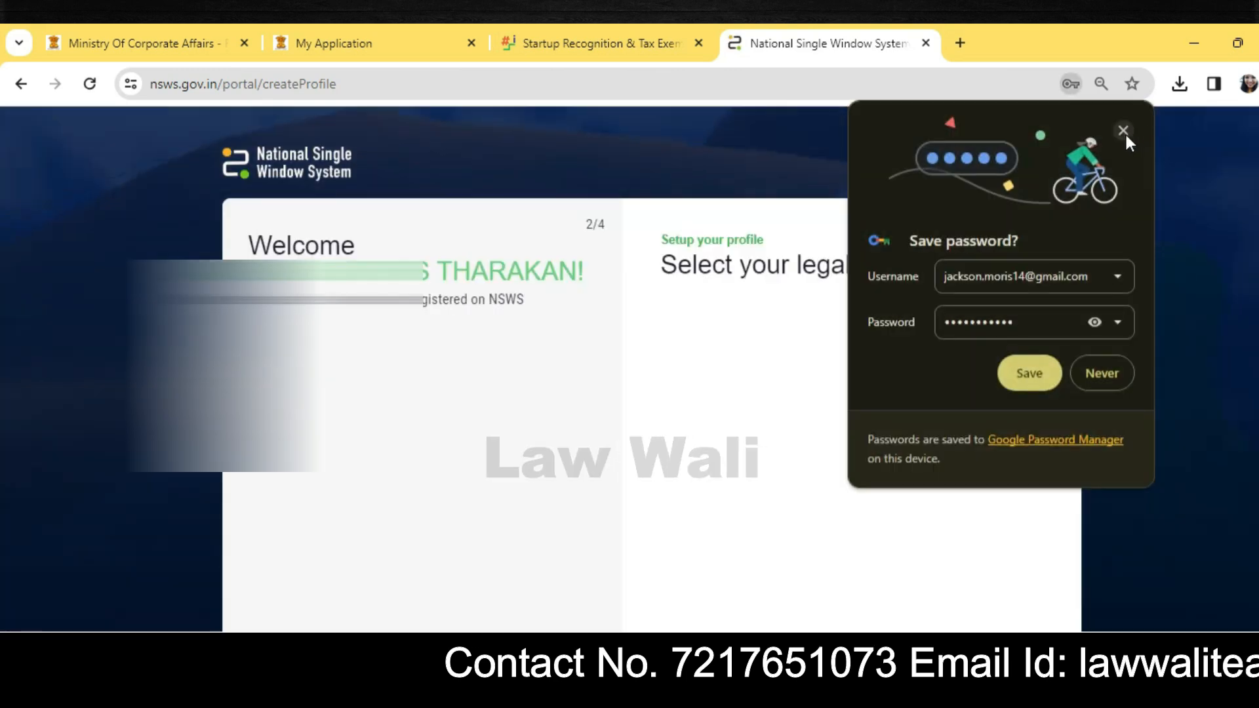
left_click(1122, 130)
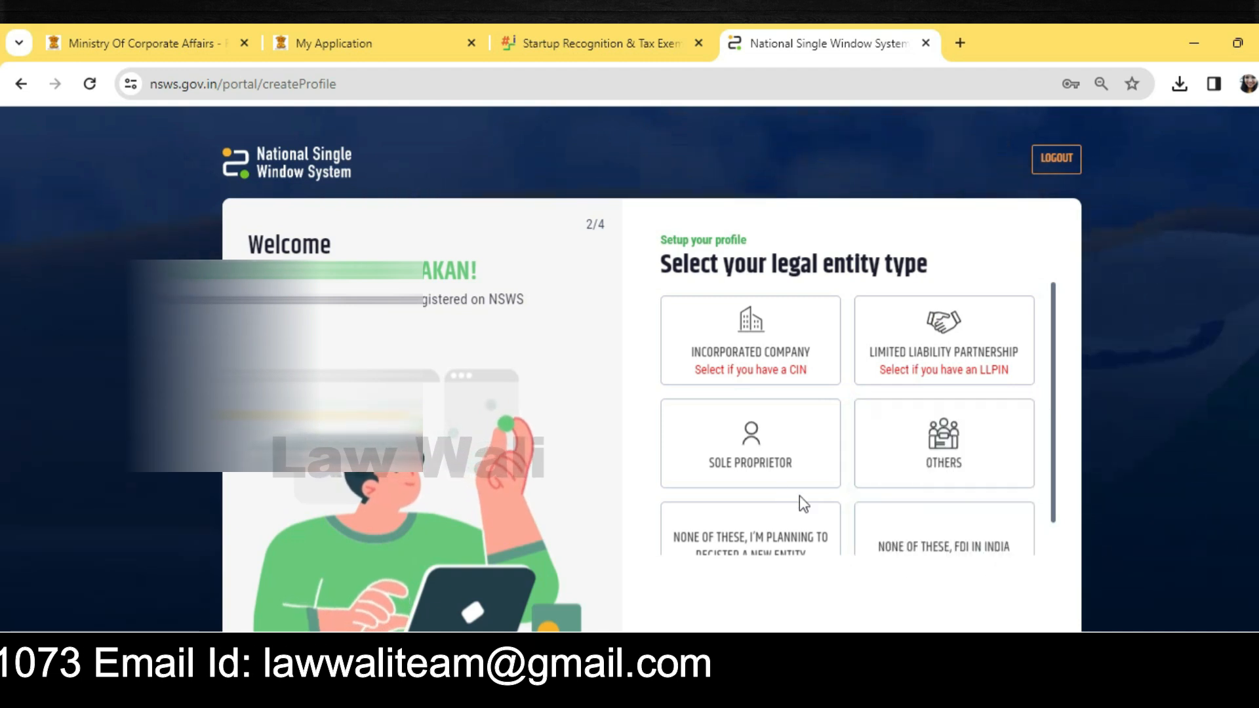
scroll(921, 511, "down", 1)
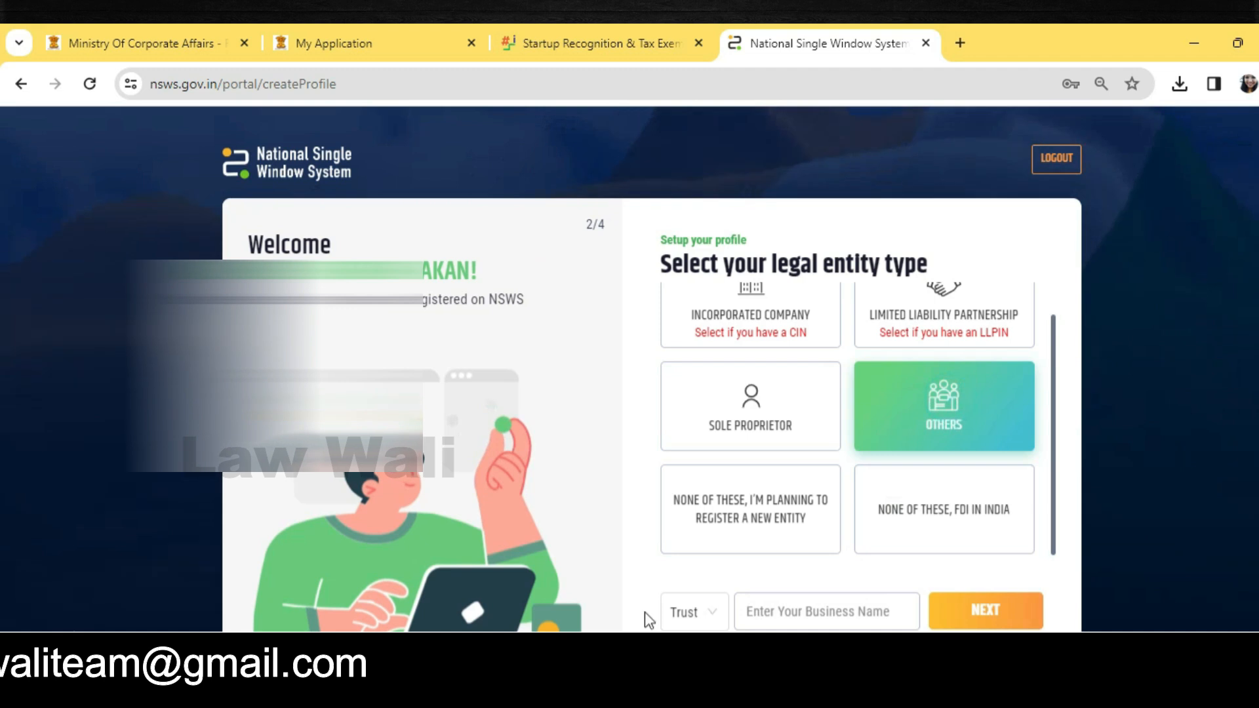
left_click(694, 611)
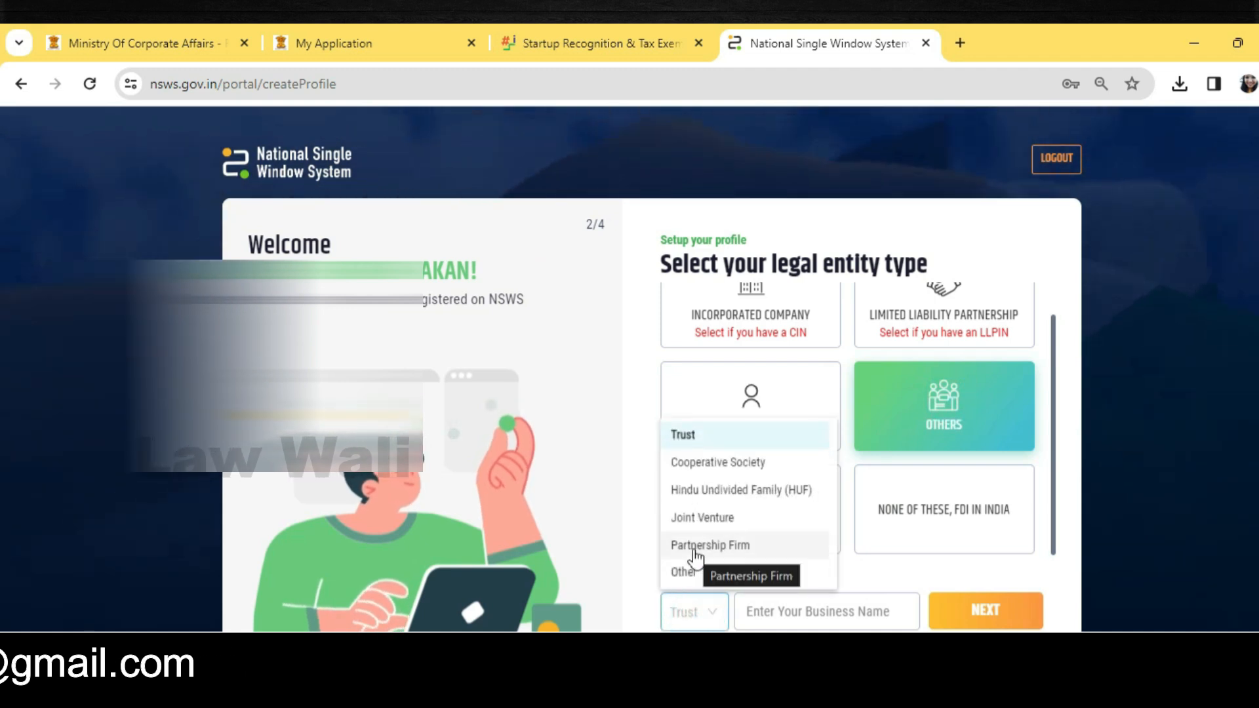
left_click(789, 300)
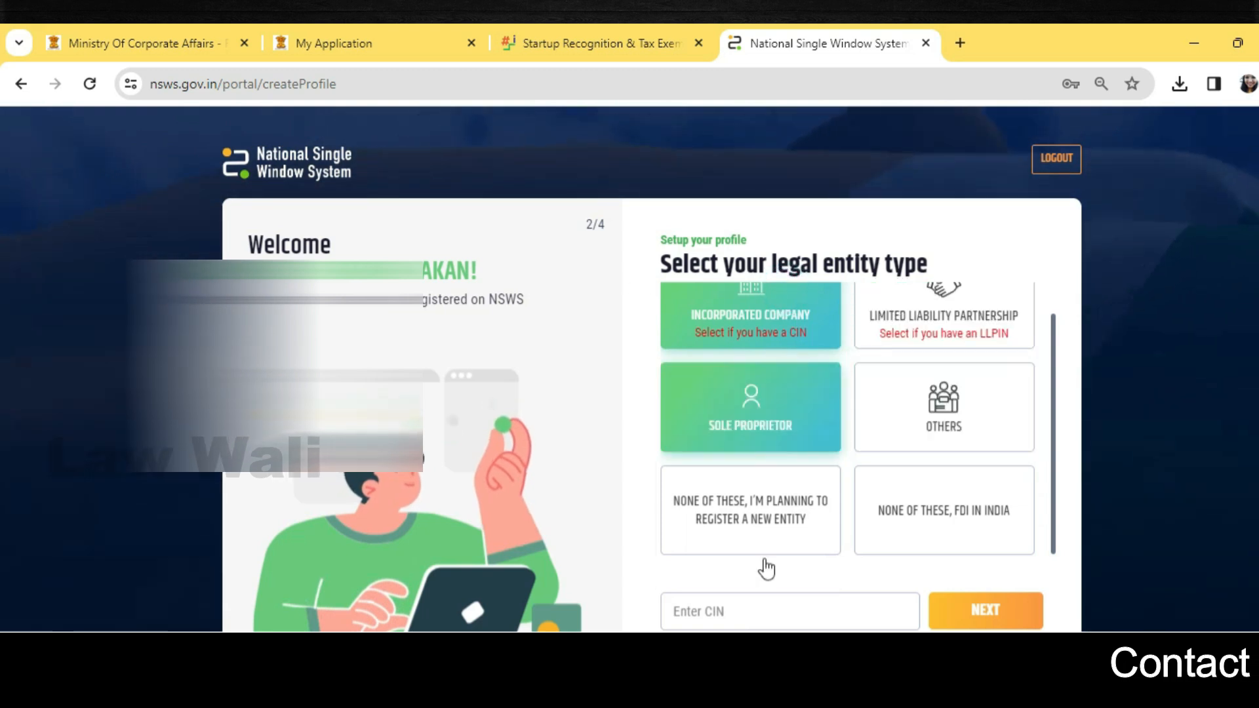
left_click(754, 618)
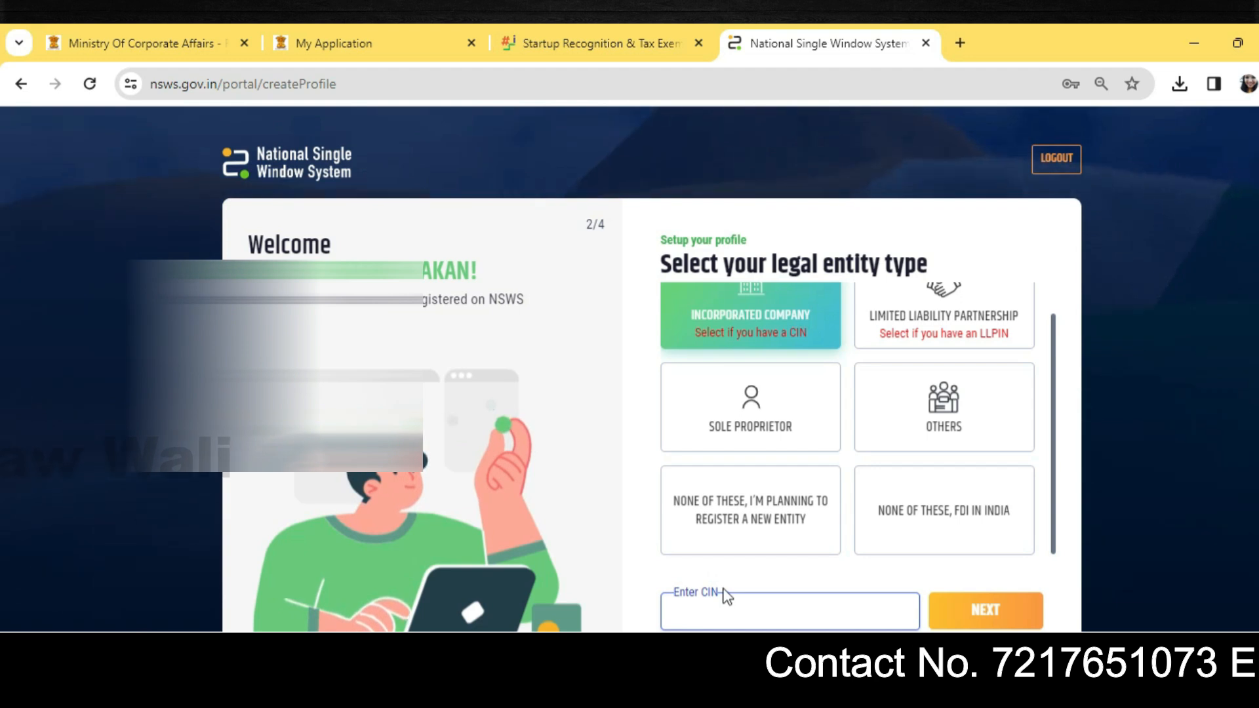
left_click(982, 612)
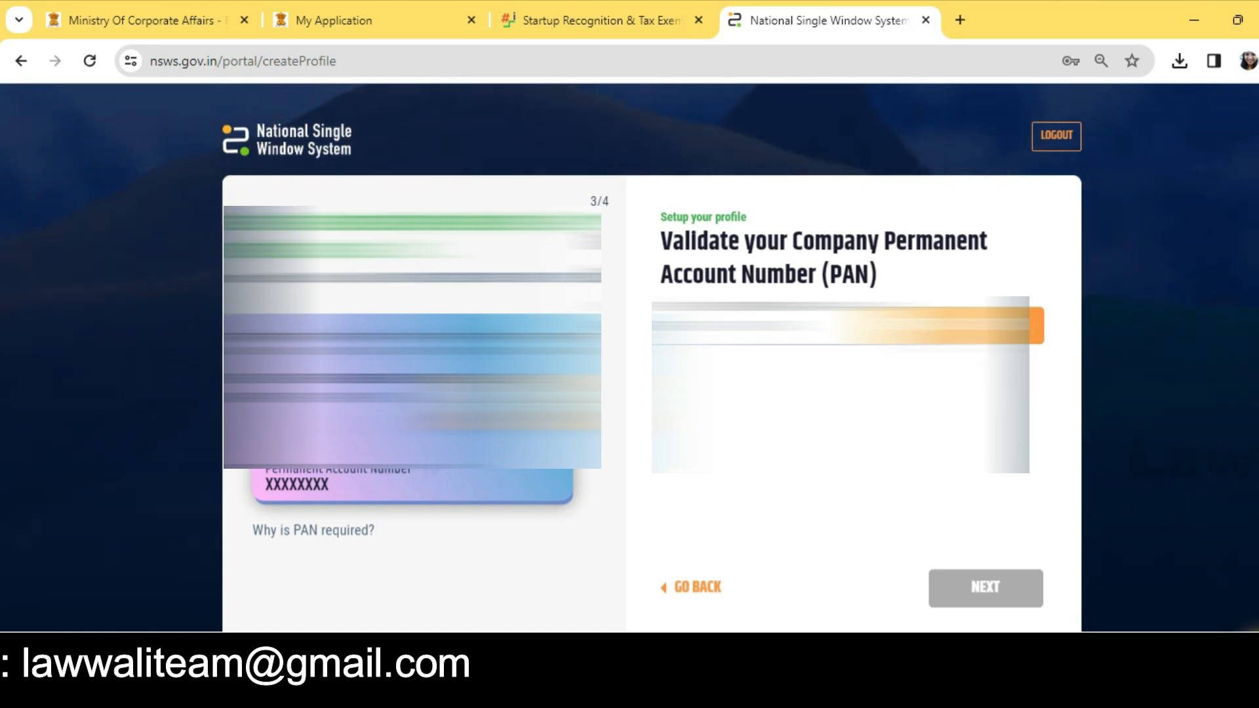
Step: Validate and accept the company PAN, save the Maharashtra, Pune postal address, and continue to the profile
left_click(988, 326)
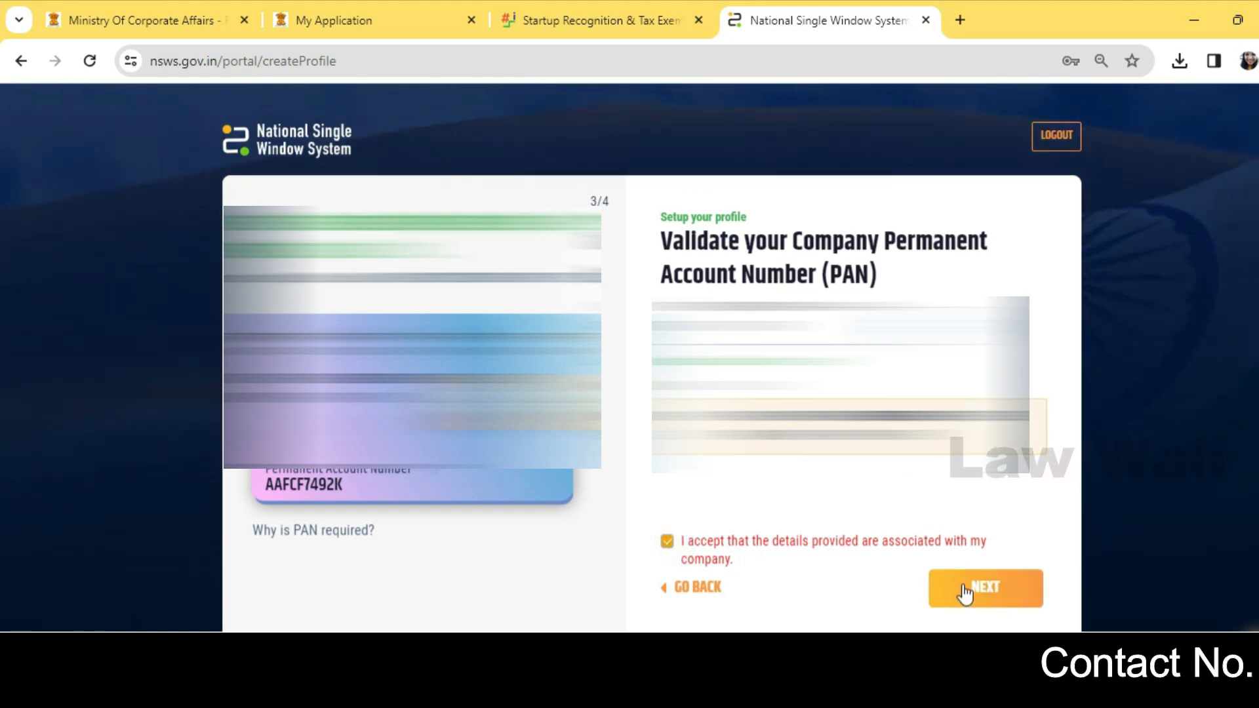
left_click(963, 585)
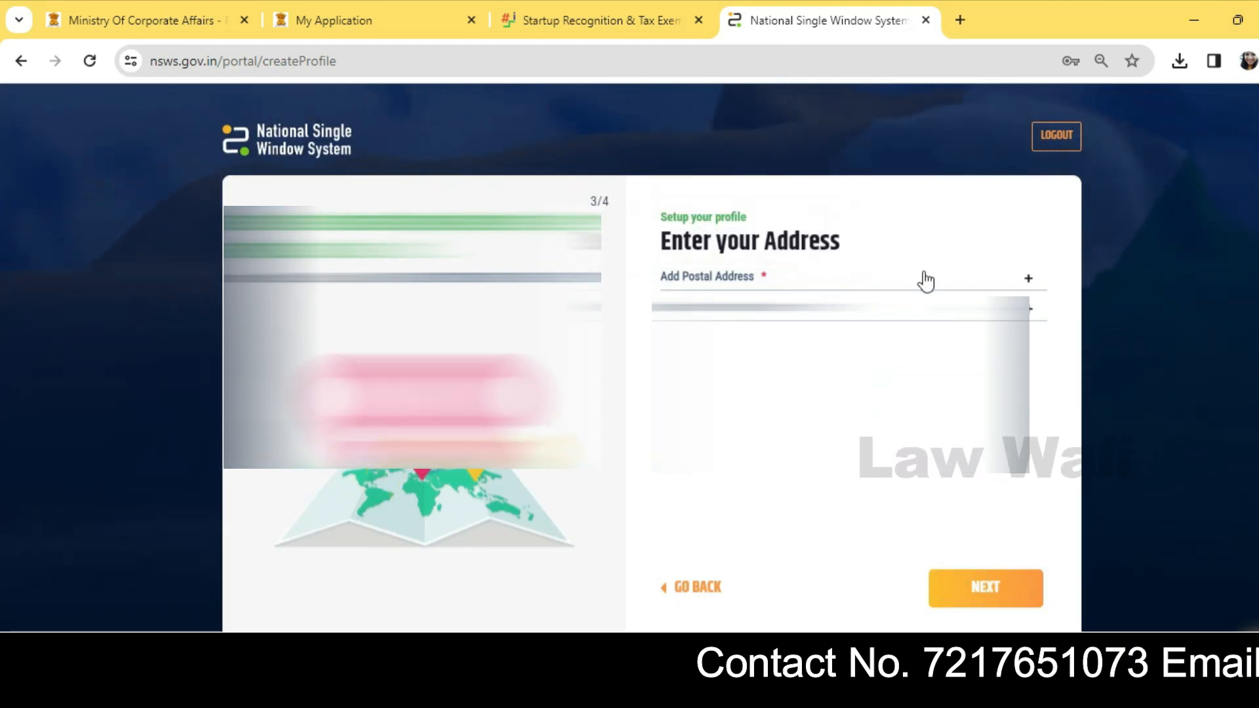
left_click(870, 280)
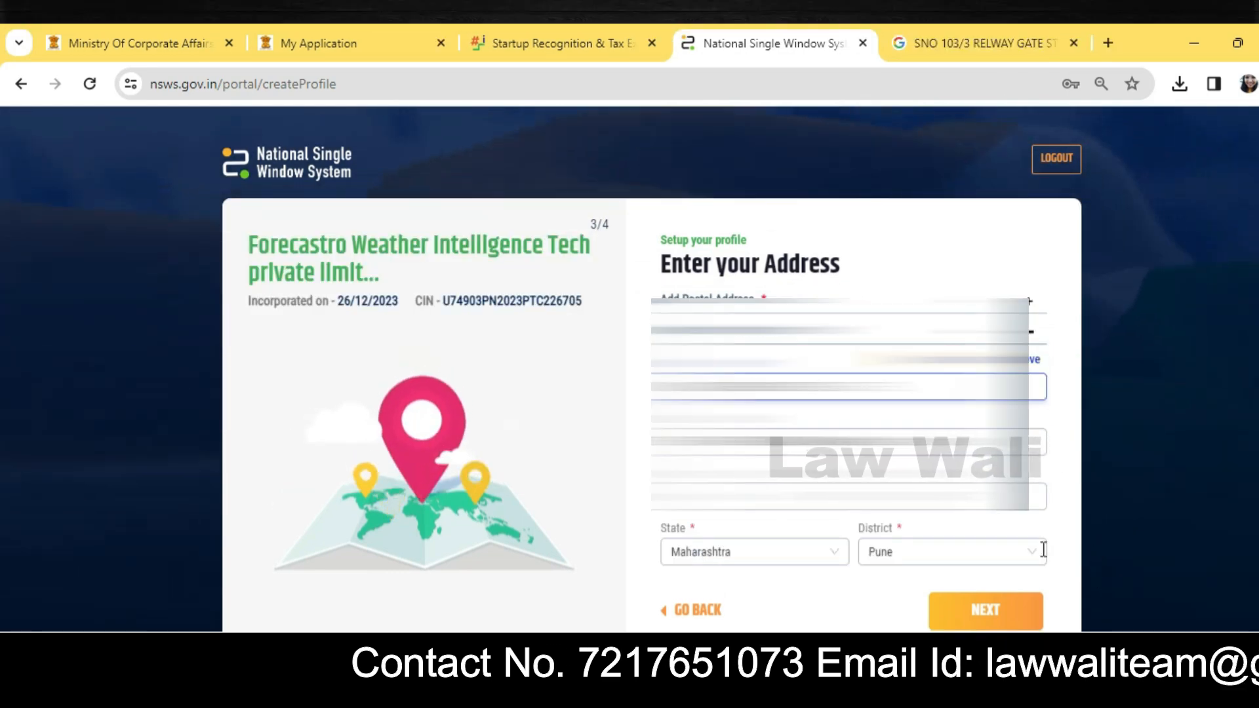
left_click(986, 610)
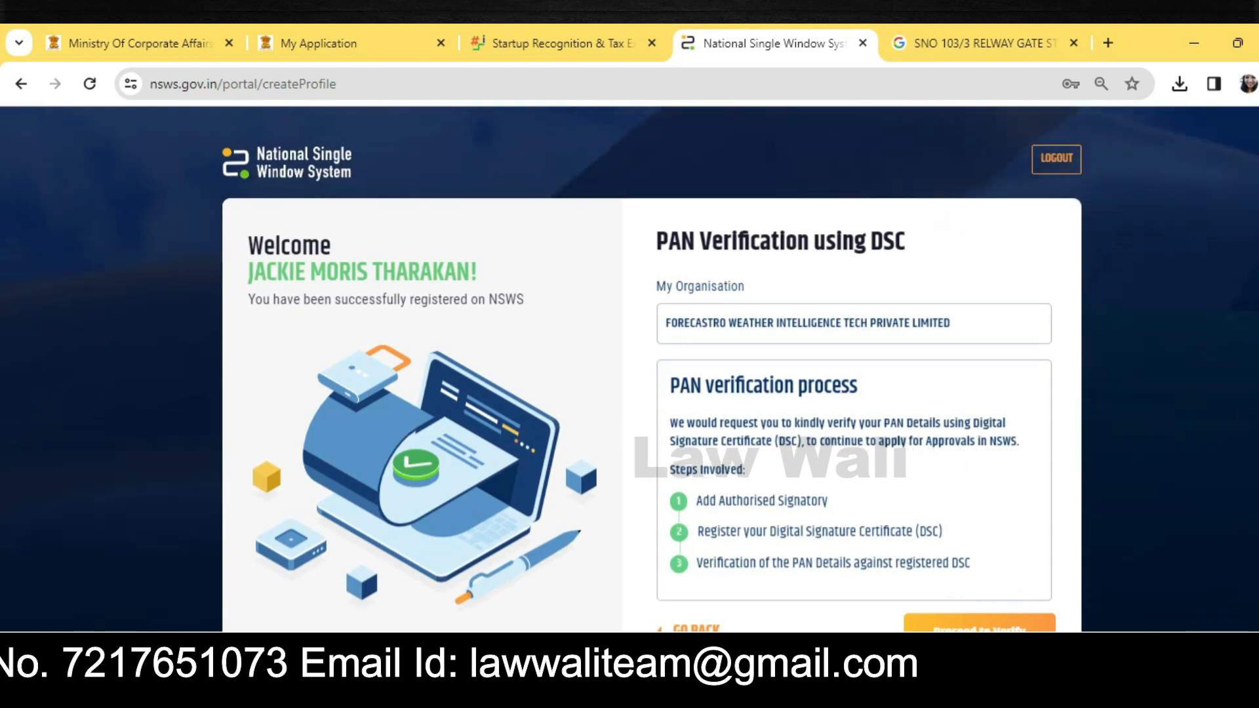
left_click(990, 627)
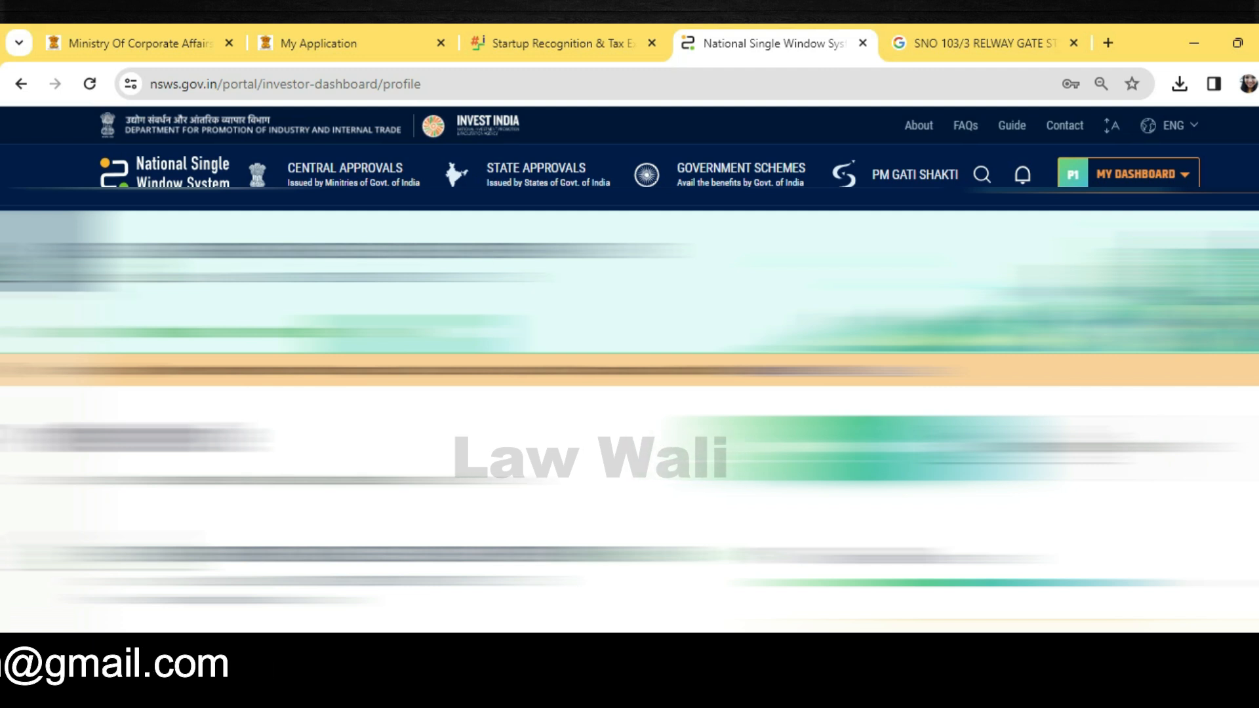
Step: Review the company details update, confirm reading the changes, apply it and acknowledge the success message
scroll(630, 406, "down", 4)
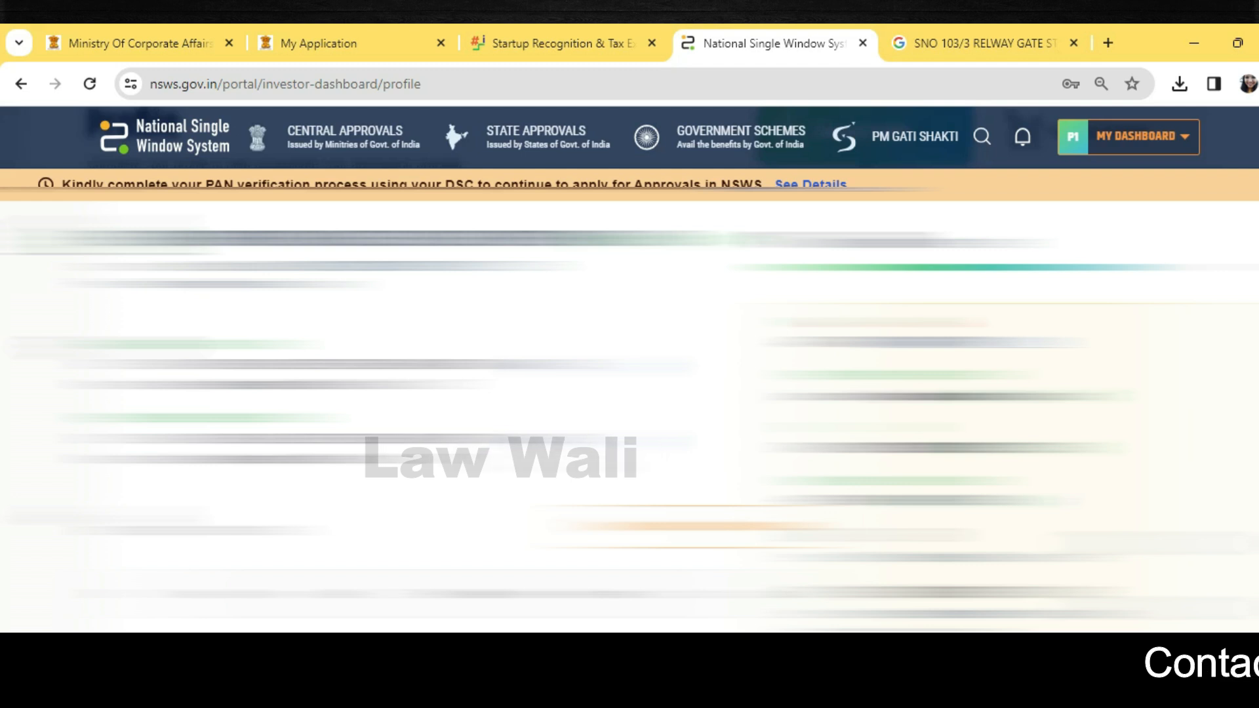
scroll(629, 406, "down", 4)
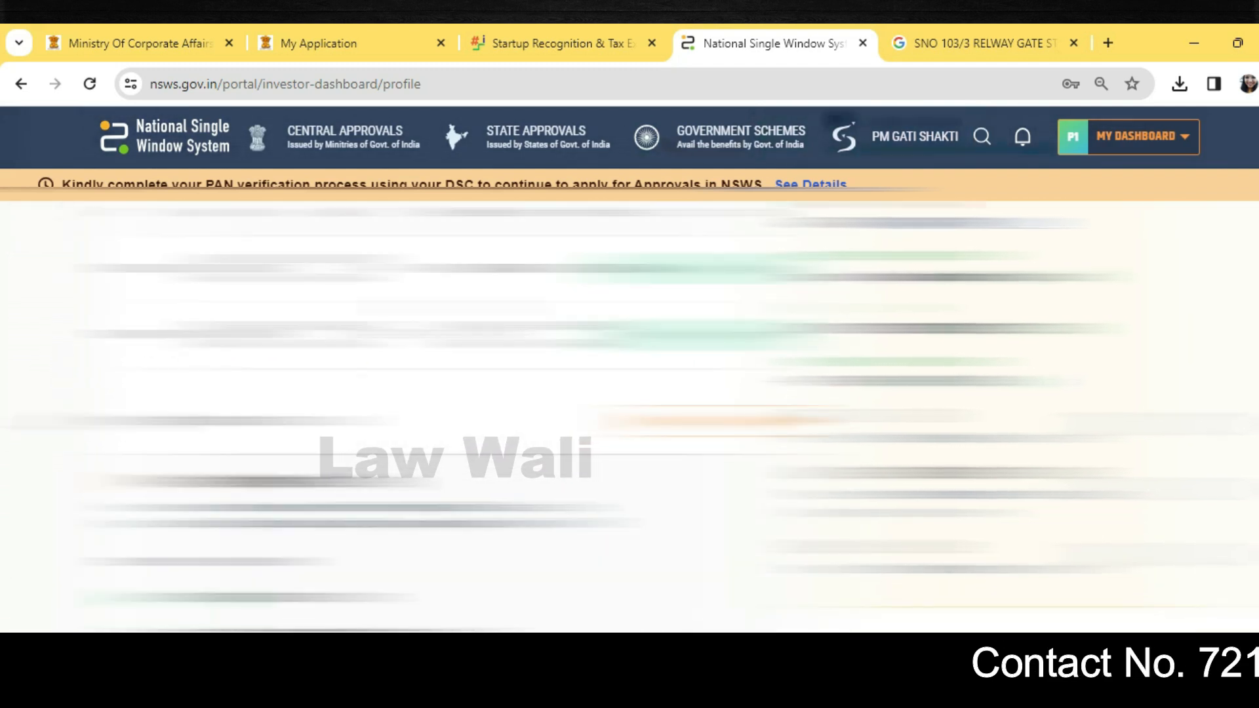
scroll(420, 407, "up", 2)
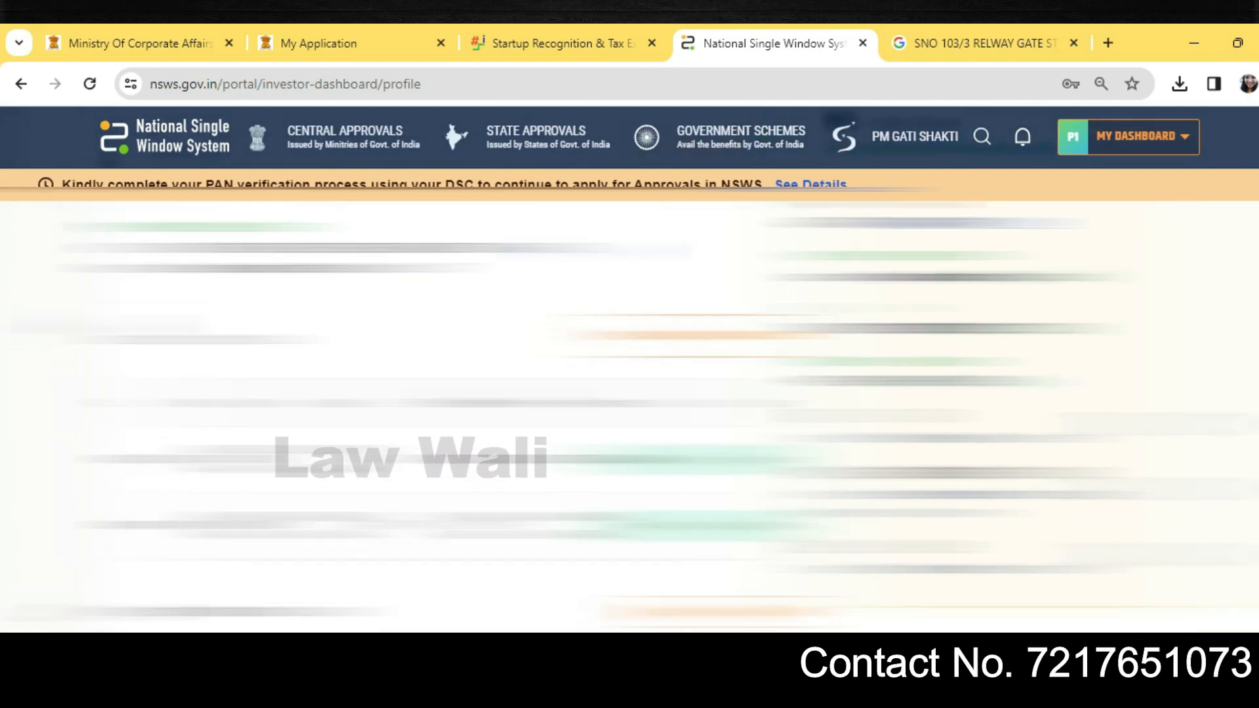
left_click(689, 336)
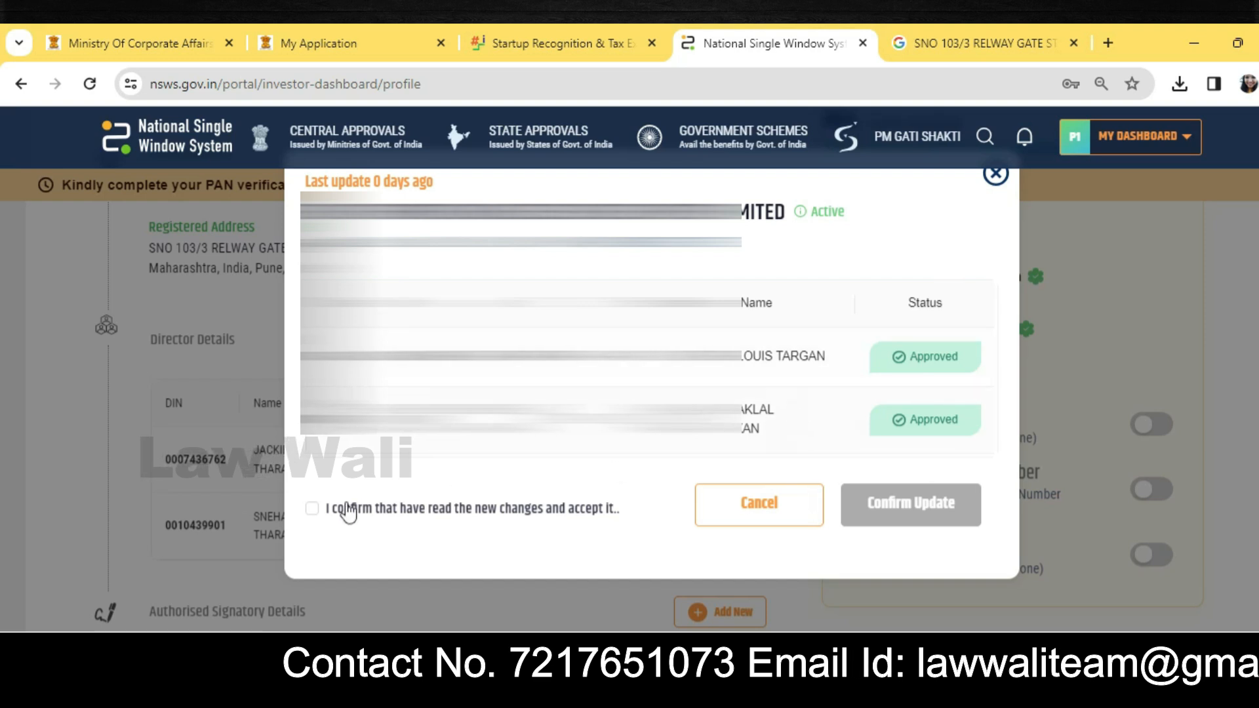
left_click(312, 509)
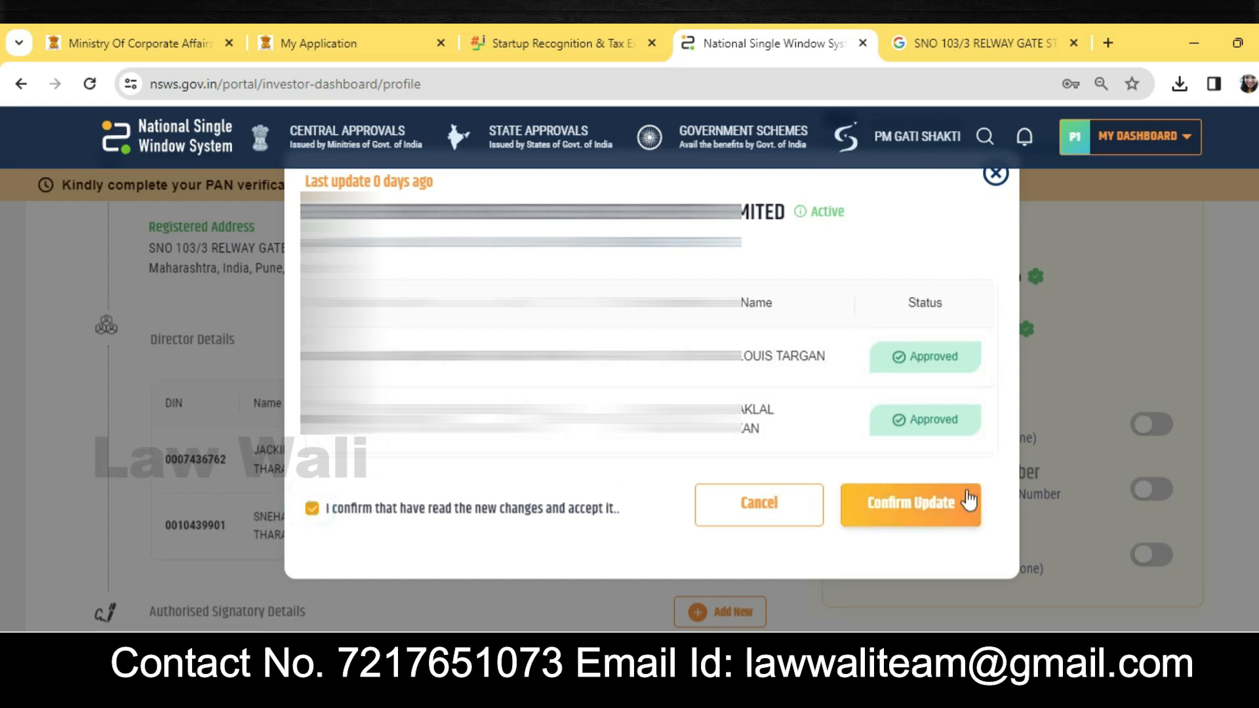
left_click(965, 499)
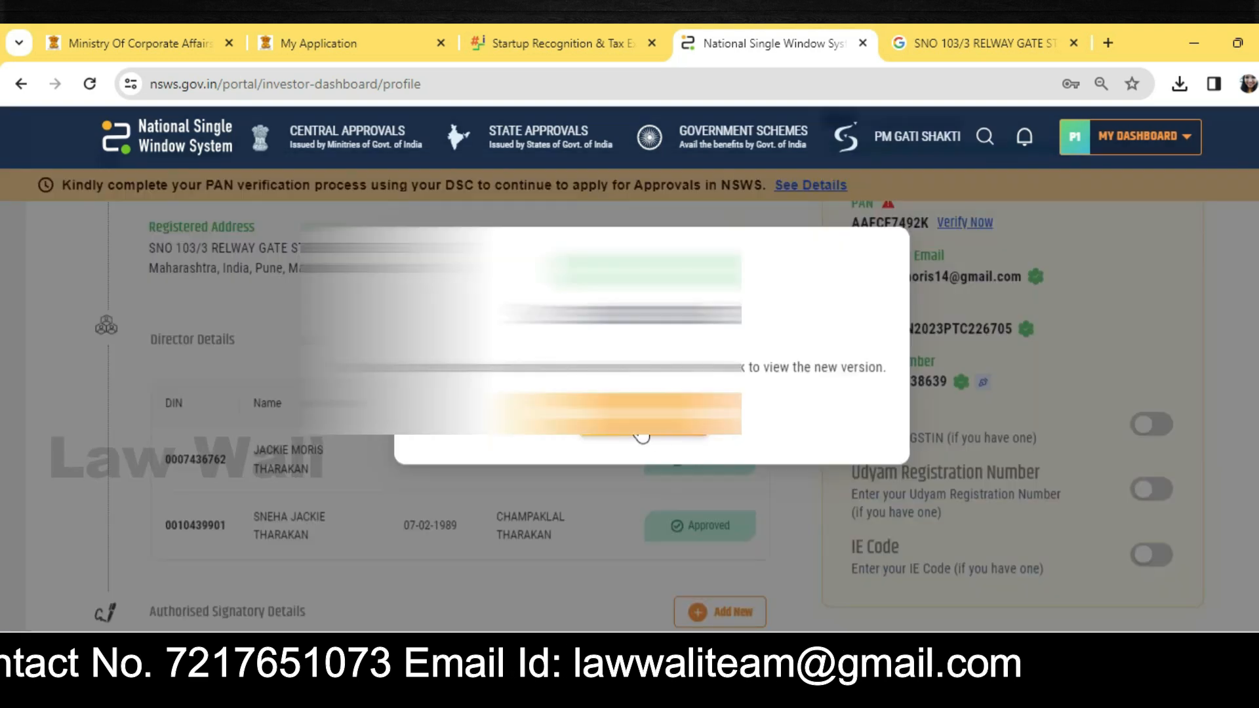
left_click(655, 416)
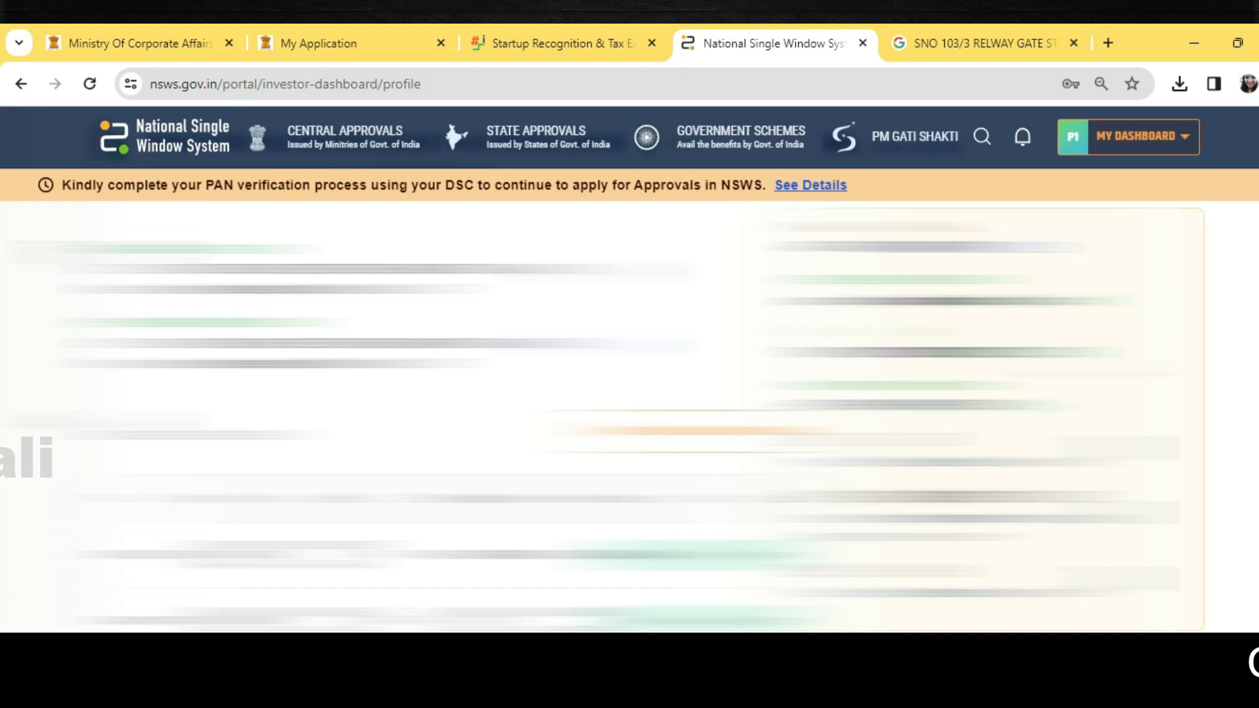
scroll(629, 417, "down", 6)
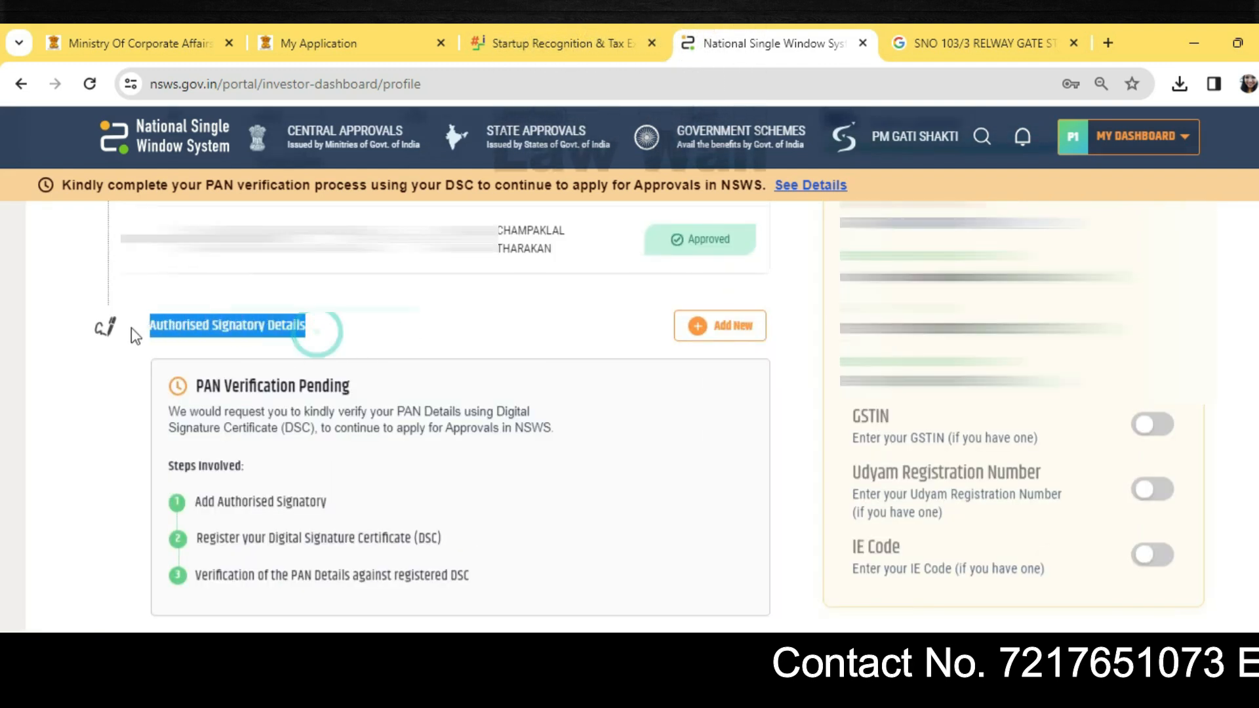
Step: Start adding a new authorised signatory and close the Designation list without choosing one
left_click(376, 334)
left_click(721, 326)
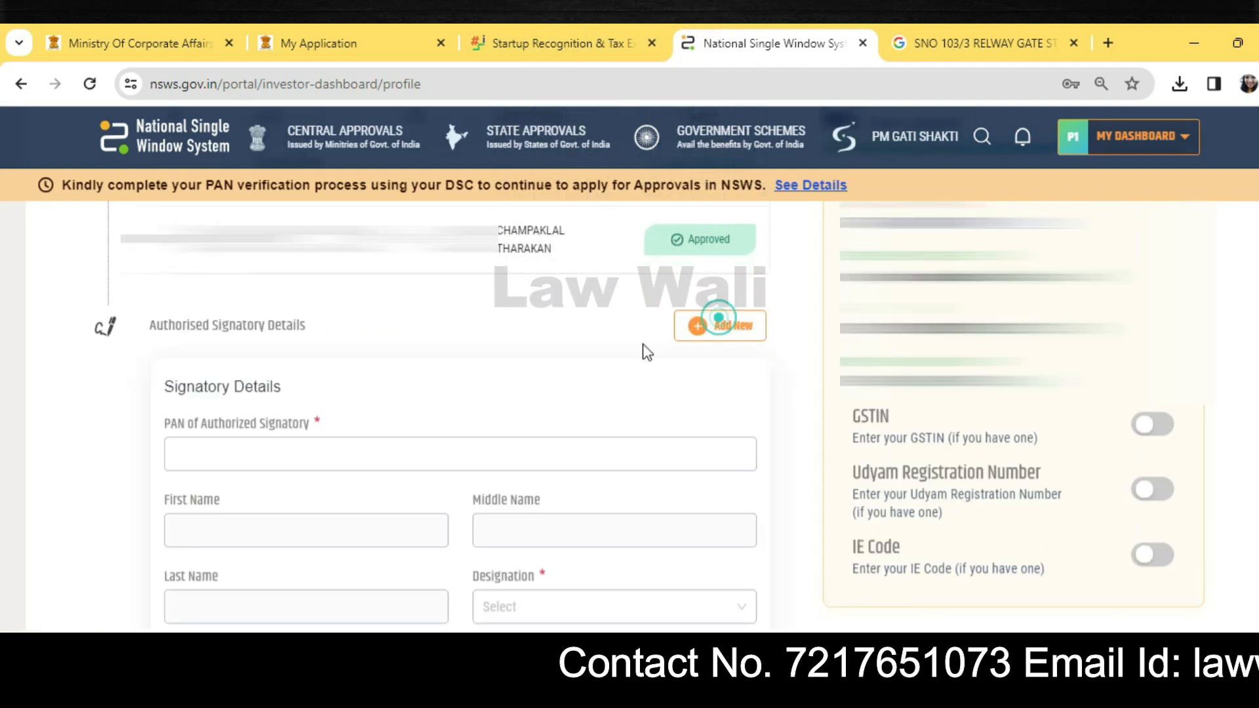
scroll(509, 436, "down", 3)
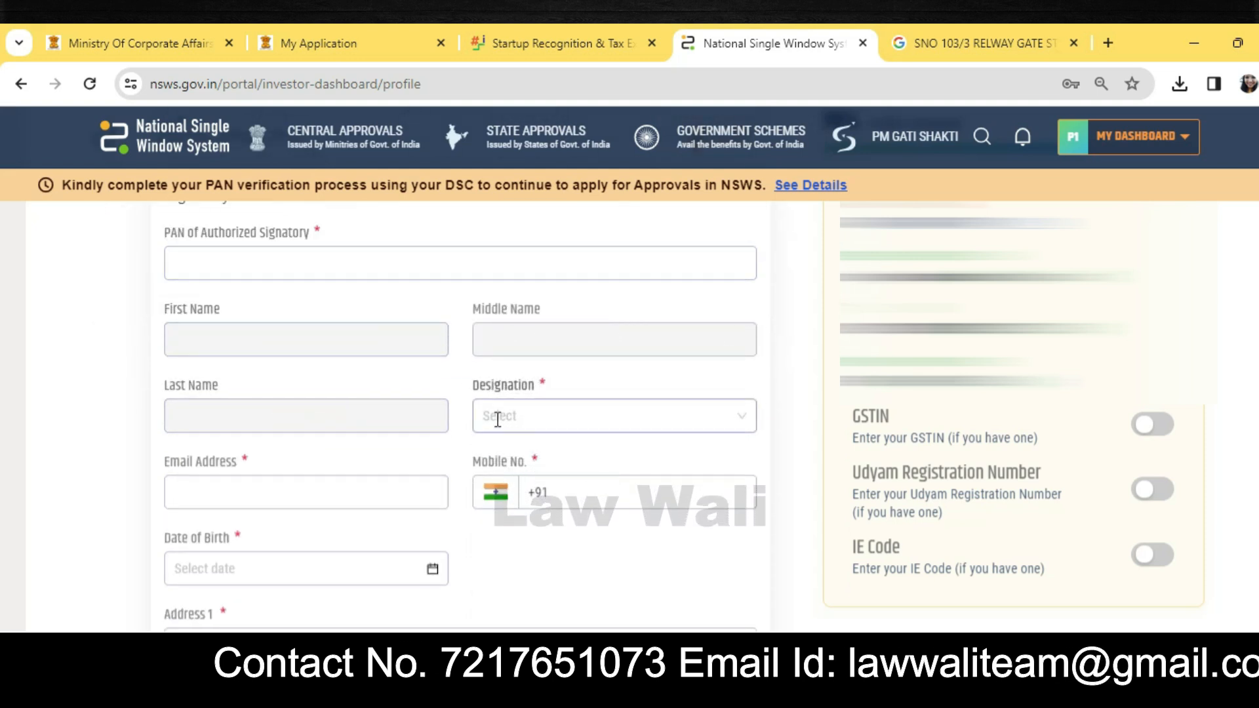
left_click(500, 416)
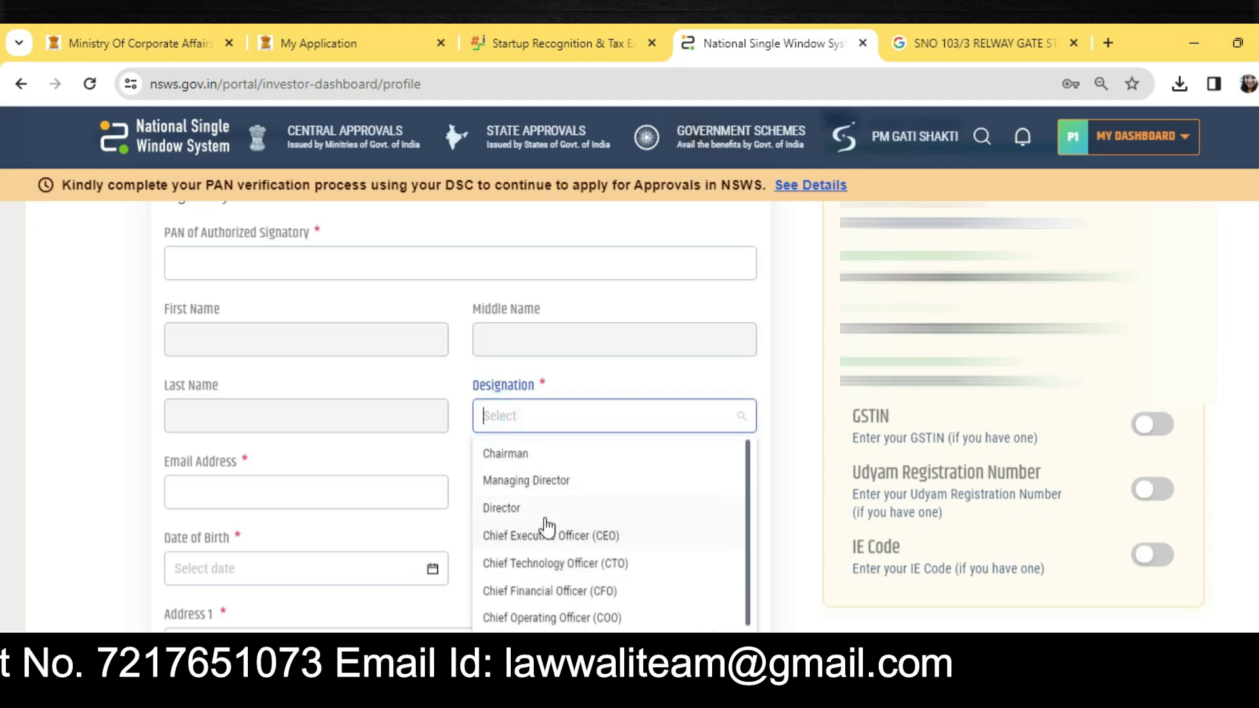
scroll(518, 518, "down", 1)
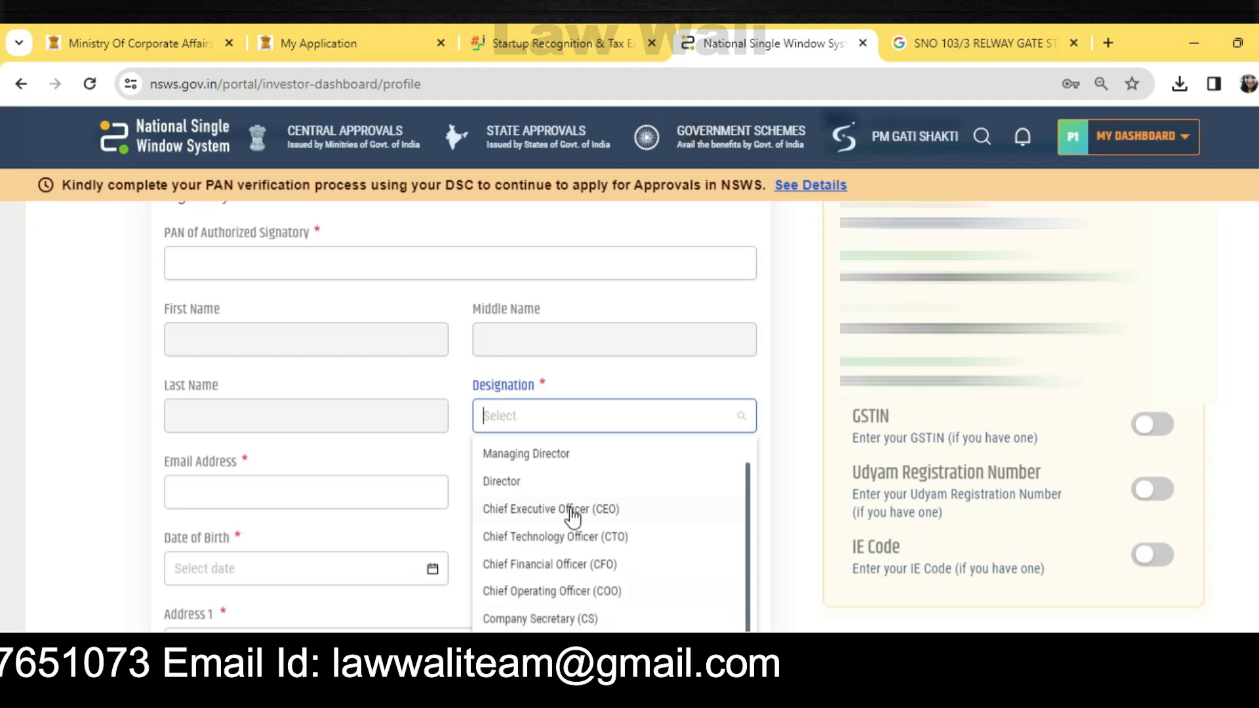
left_click(56, 405)
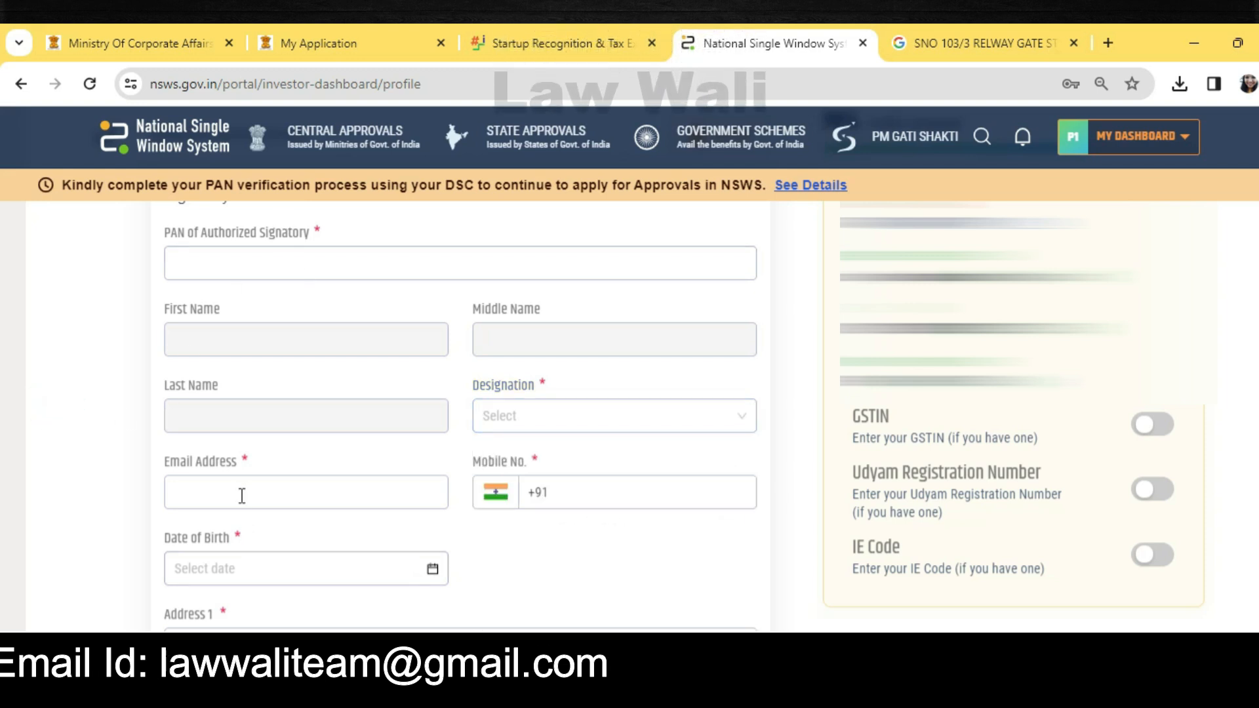
Step: Tick Project 1 in the signatory's project details and locate the digital signature certificate option
scroll(525, 434, "down", 1)
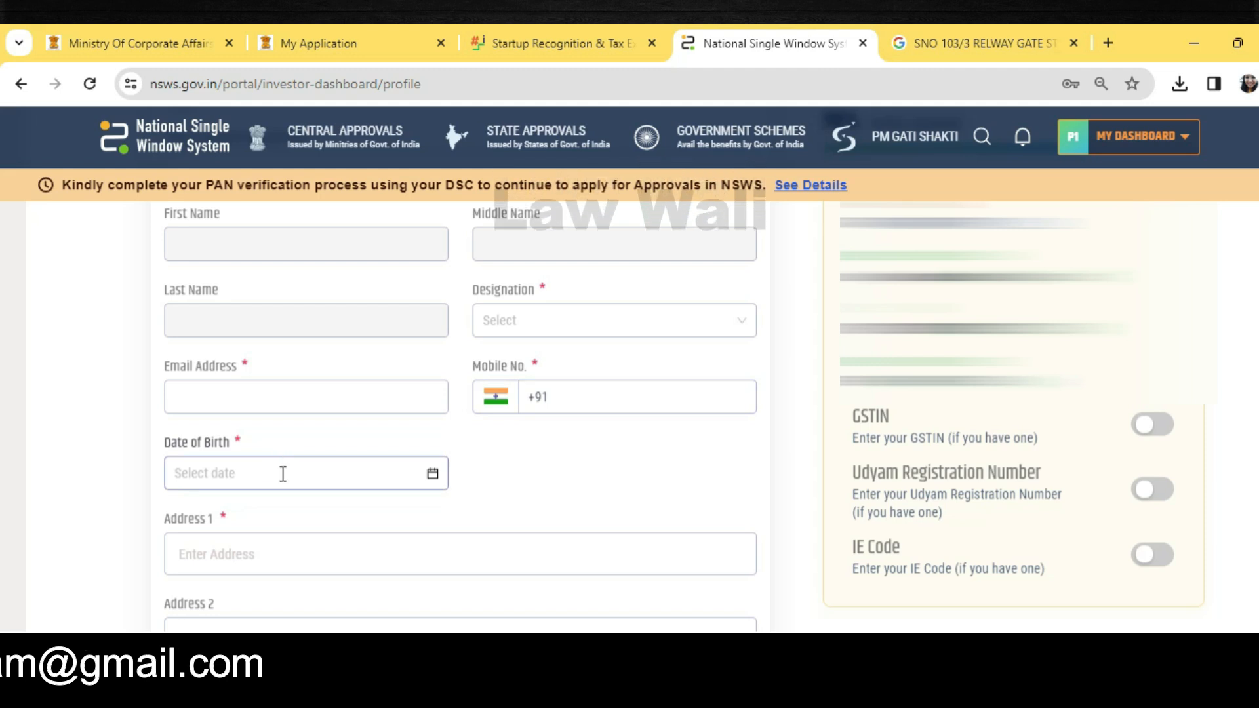
scroll(283, 474, "down", 2)
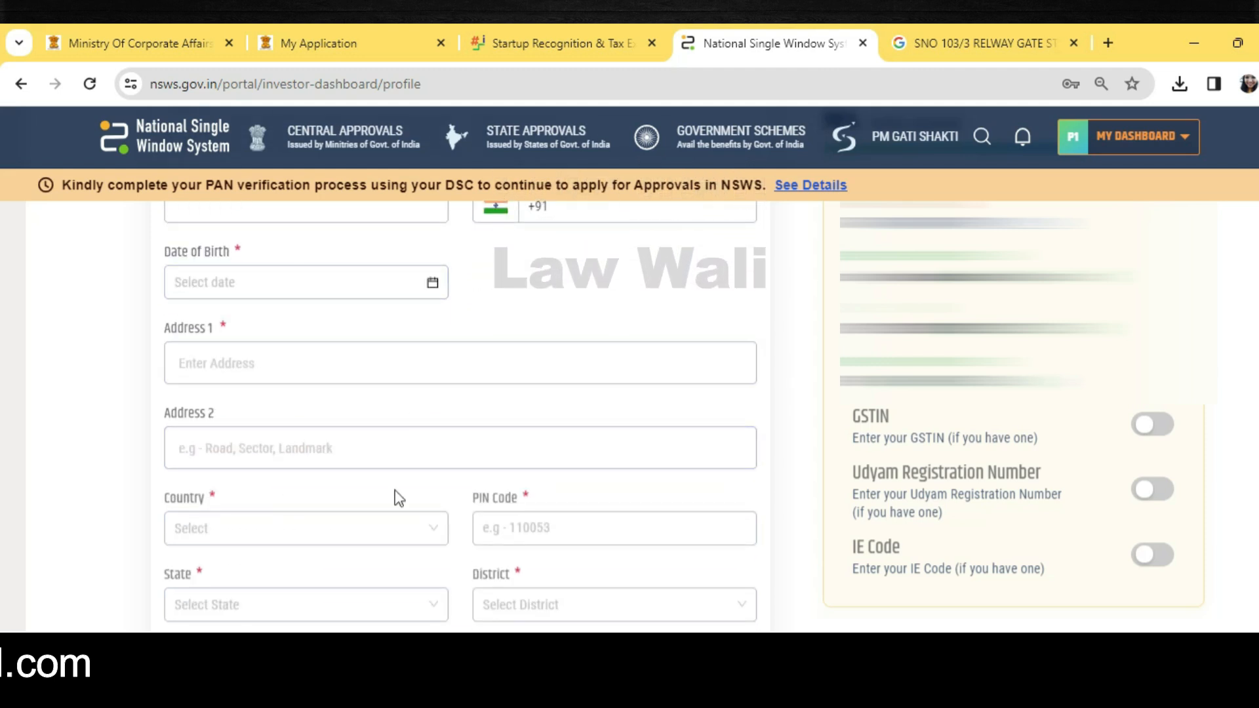
scroll(400, 499, "down", 1)
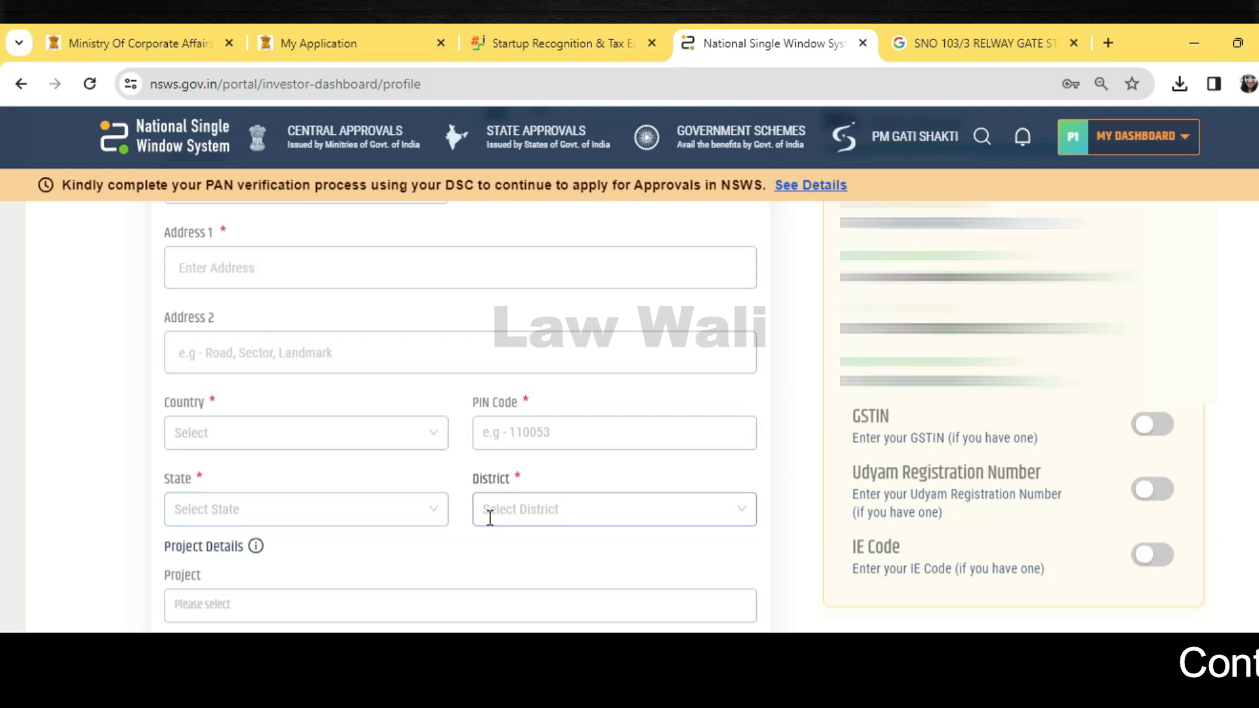
scroll(490, 518, "down", 3)
left_click(248, 334)
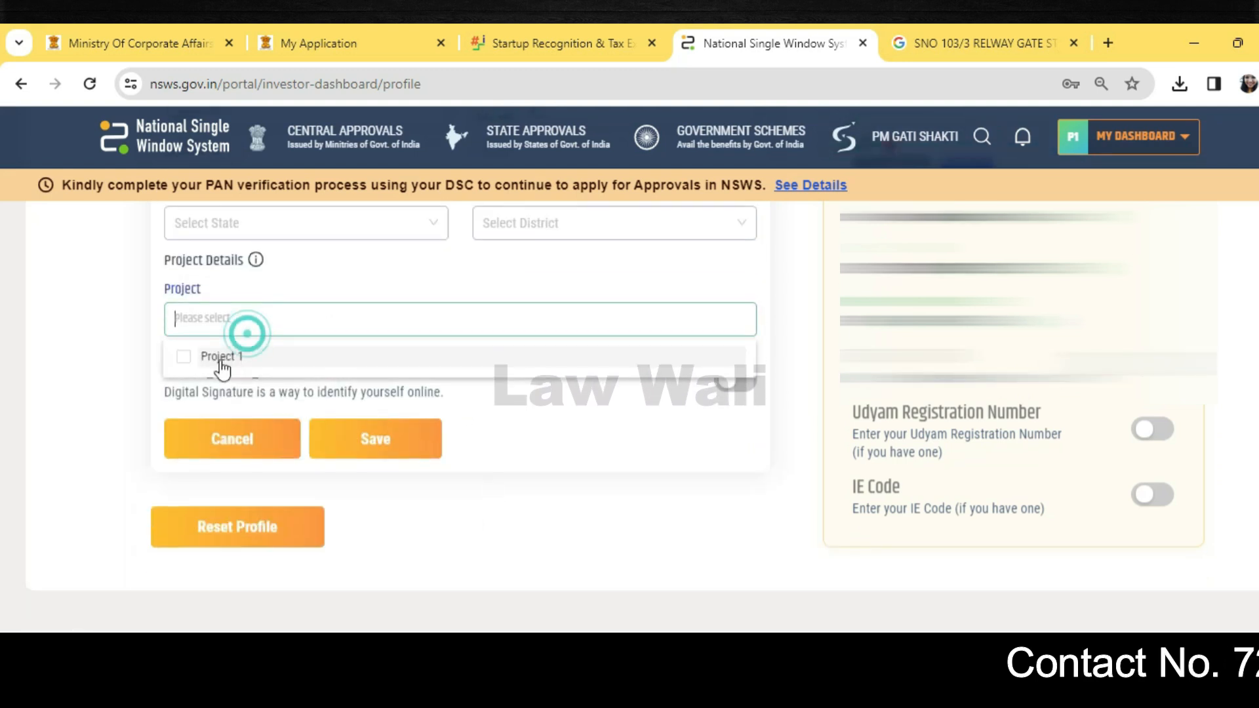
left_click(533, 440)
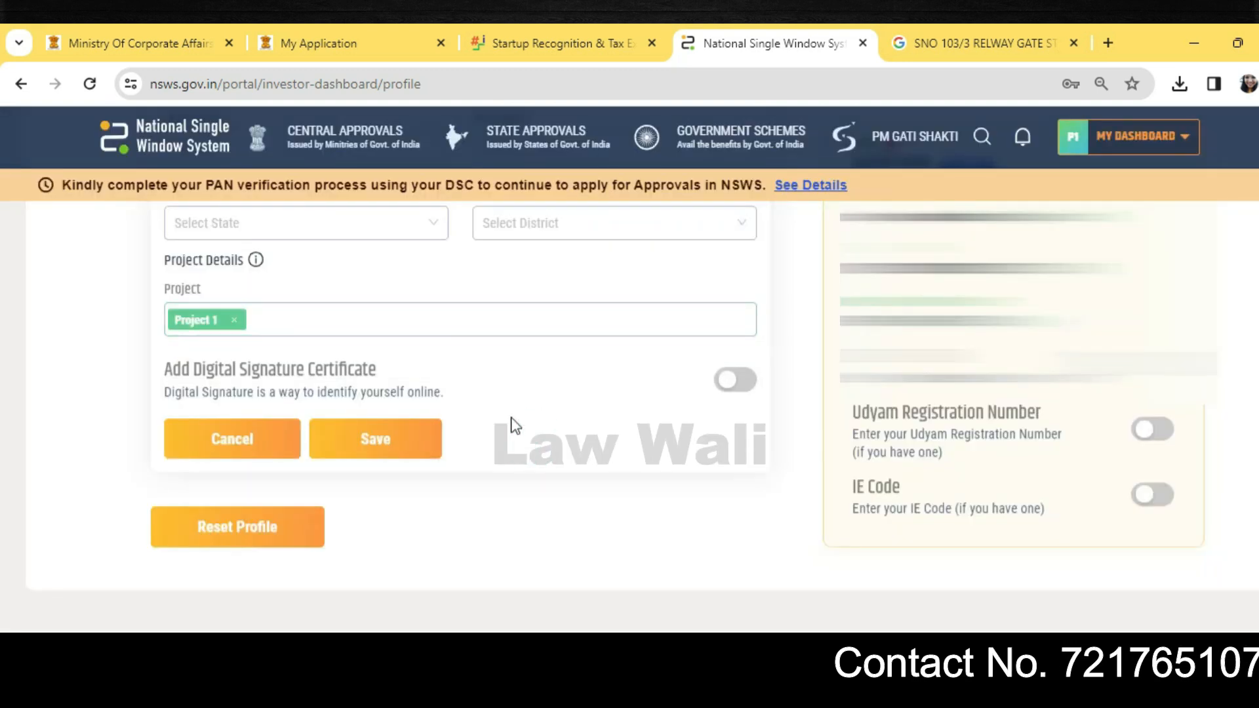
left_click_drag(162, 369, 494, 358)
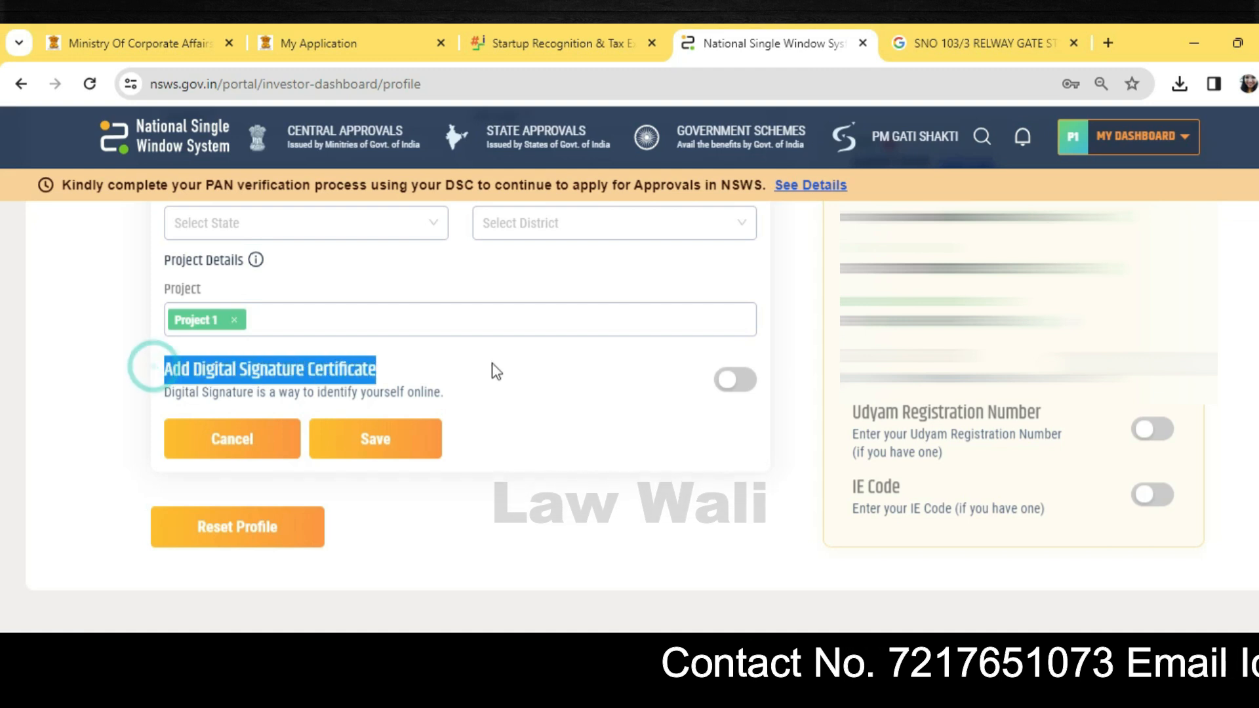
left_click(492, 364)
mouse_move(741, 382)
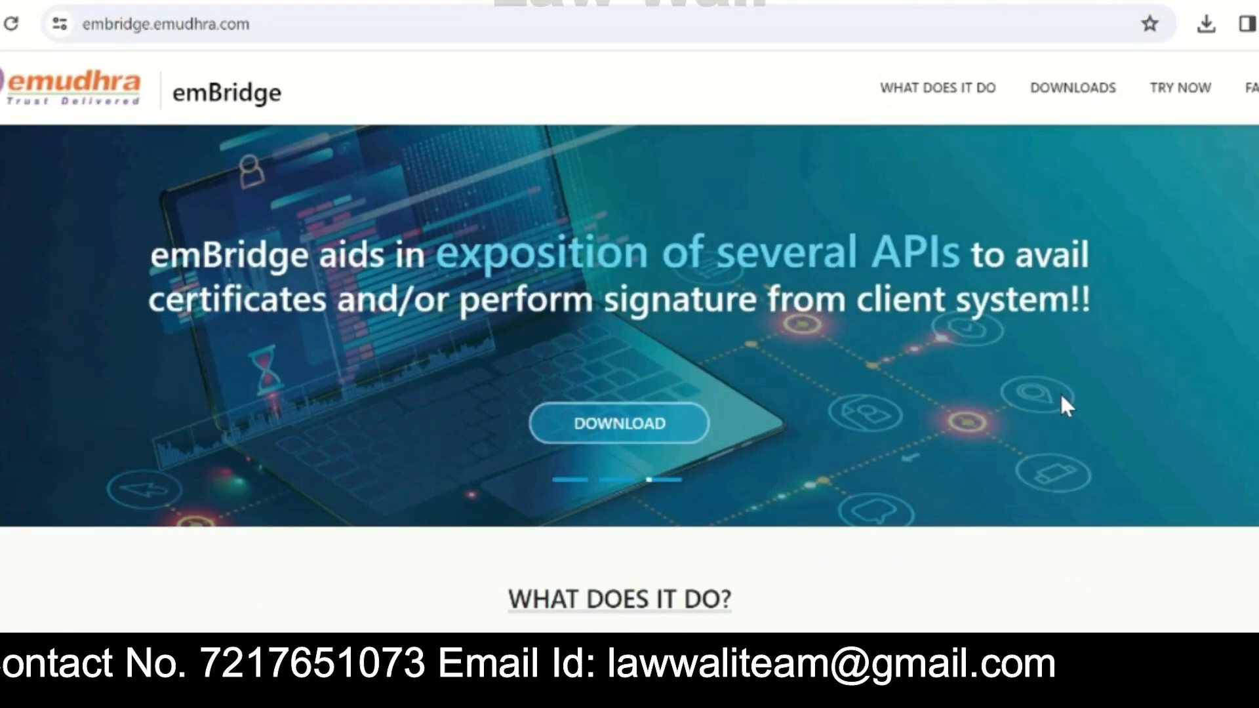
Step: Download emBridge from the eMudhra Downloads section and run the emBridge.exe installer
scroll(1062, 394, "down", 4)
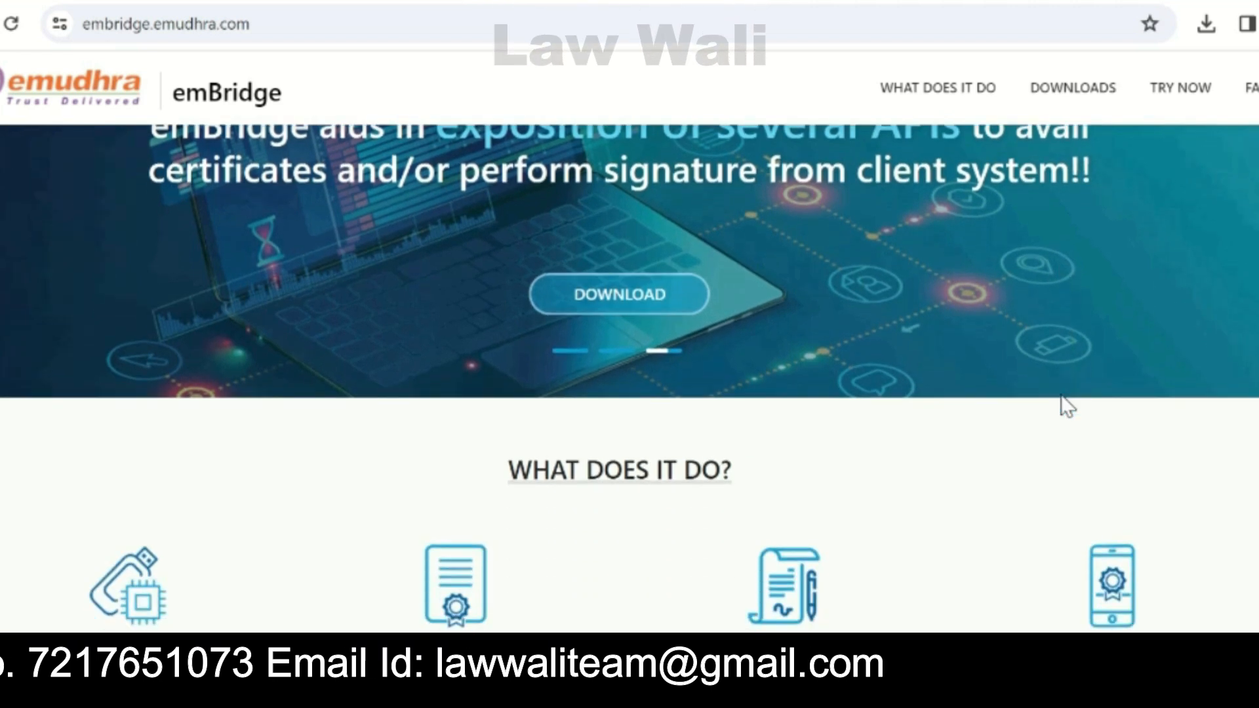
scroll(1061, 394, "down", 6)
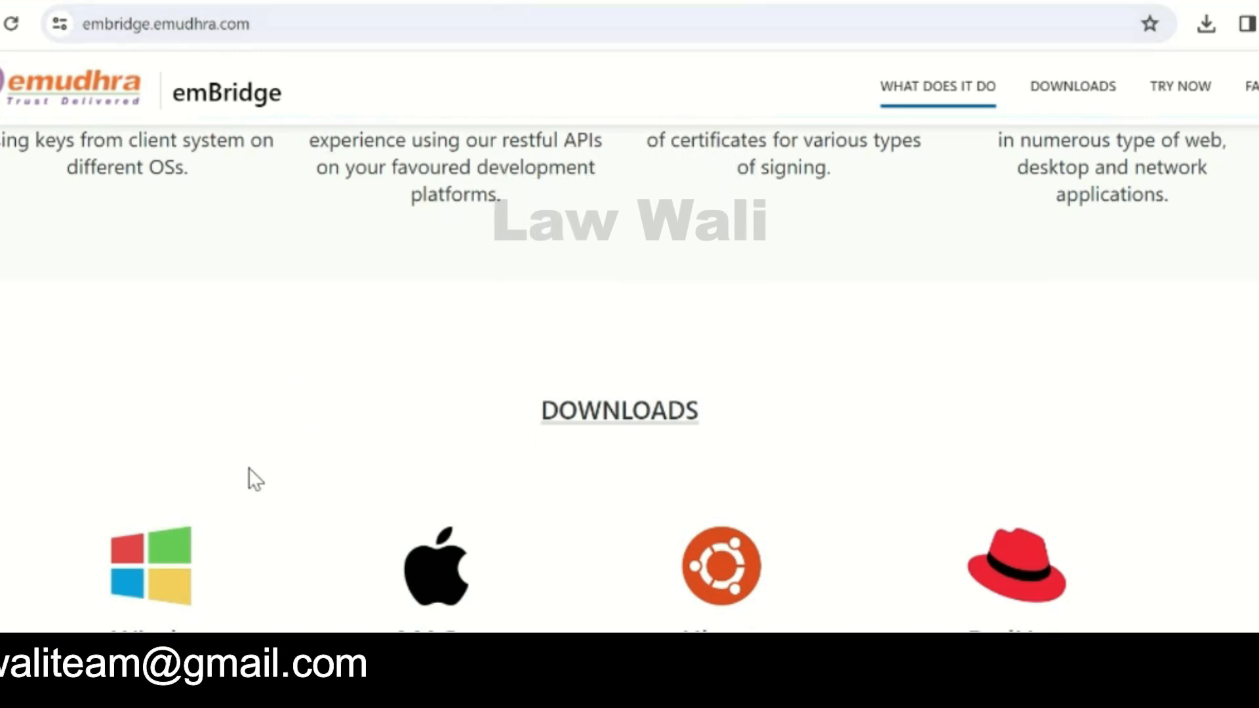
scroll(242, 459, "down", 2)
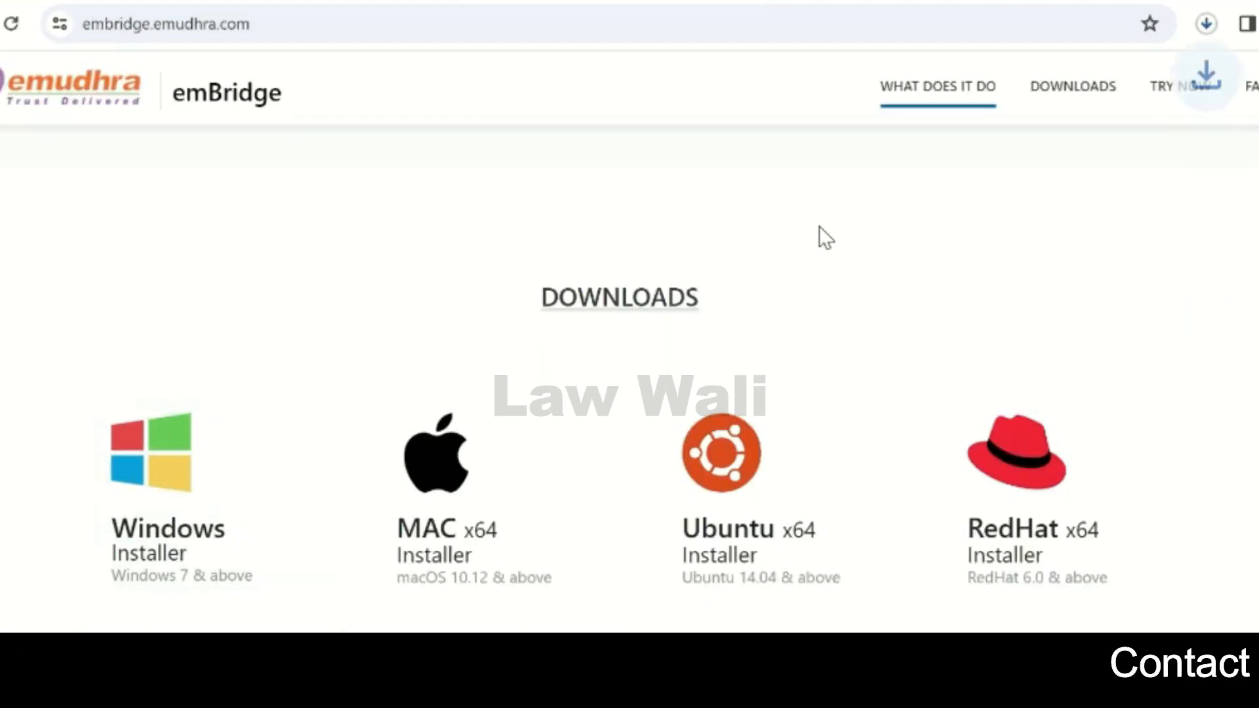
left_click(1206, 26)
left_click(993, 98)
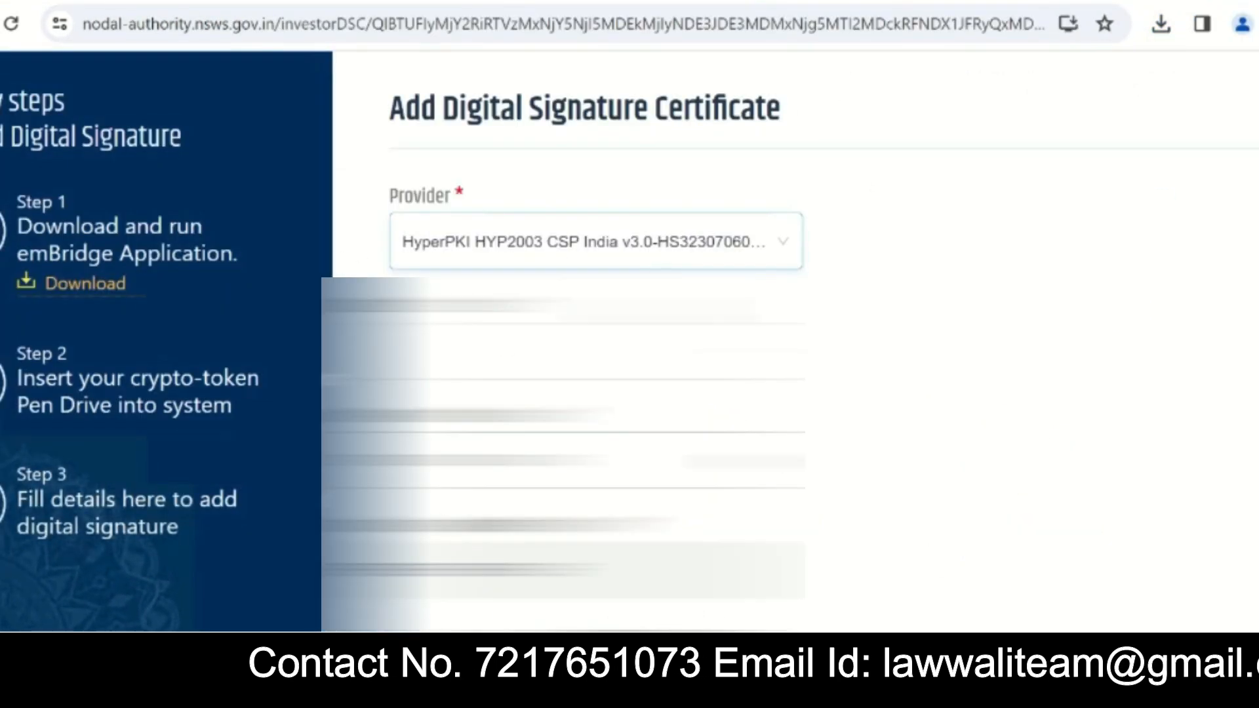
Step: Add the HyperPKI token's certificate with the token password, and decline saving the password in Chrome
left_click(577, 351)
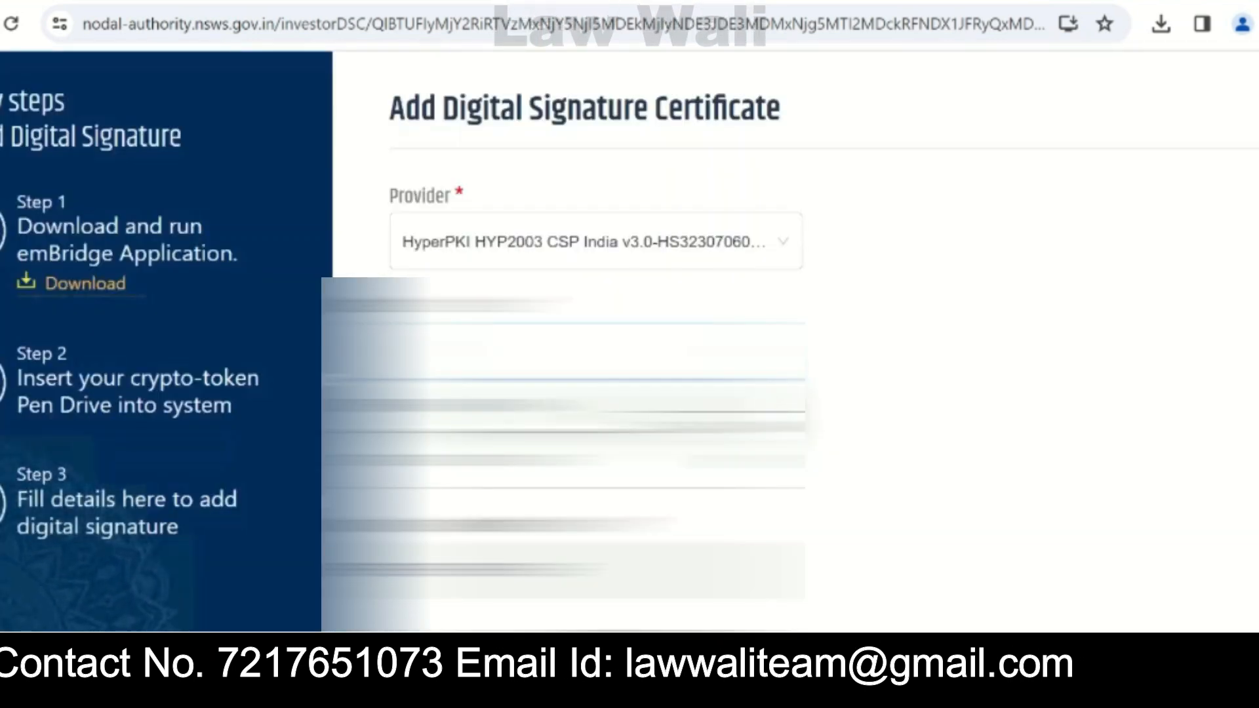
left_click(630, 408)
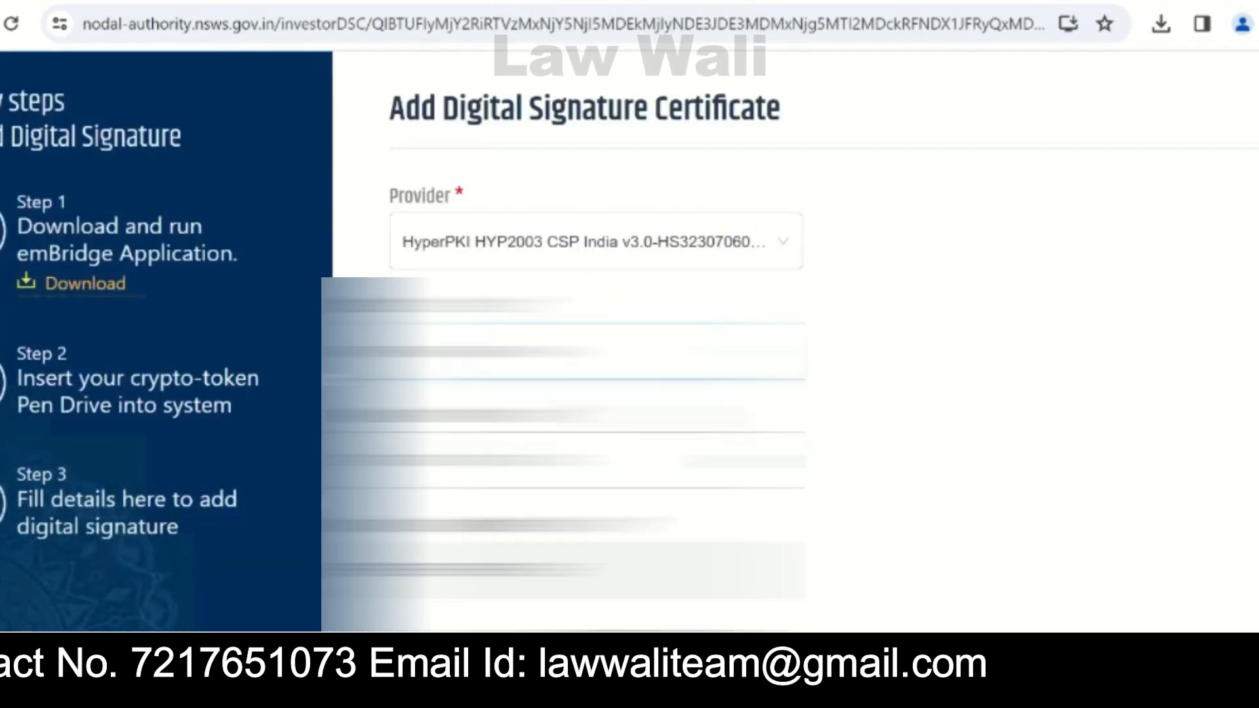
left_click(643, 462)
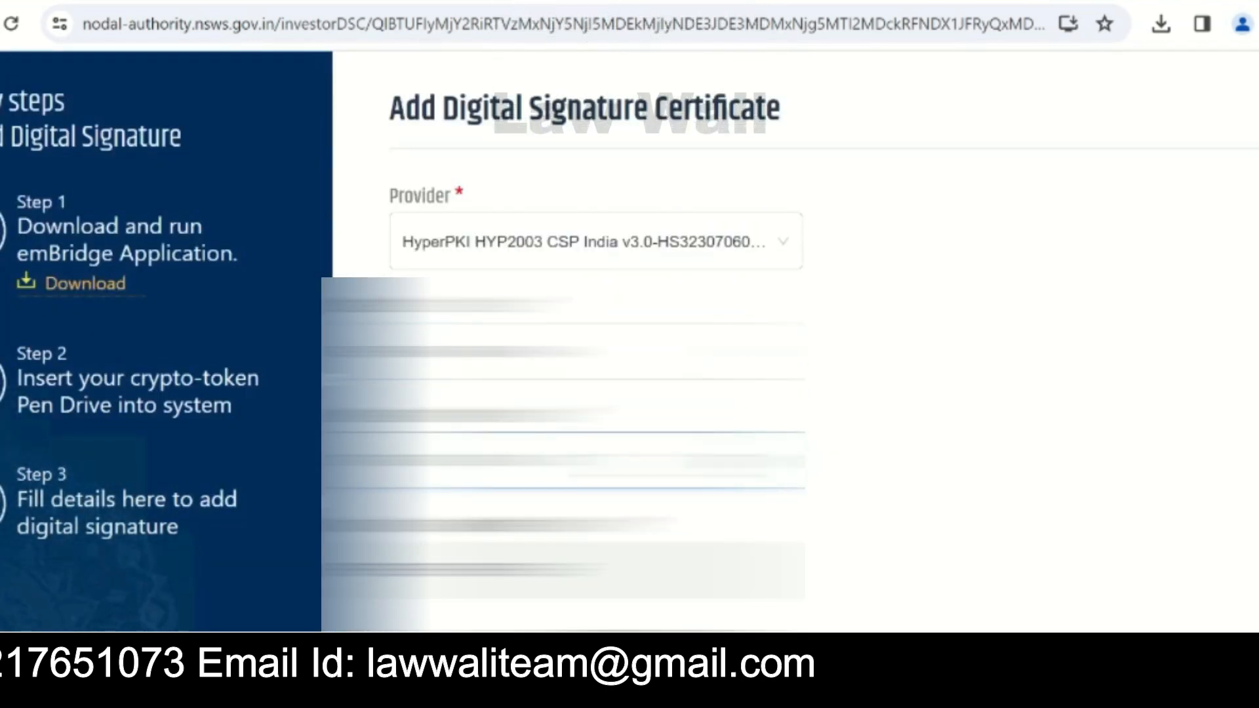
type("12345678")
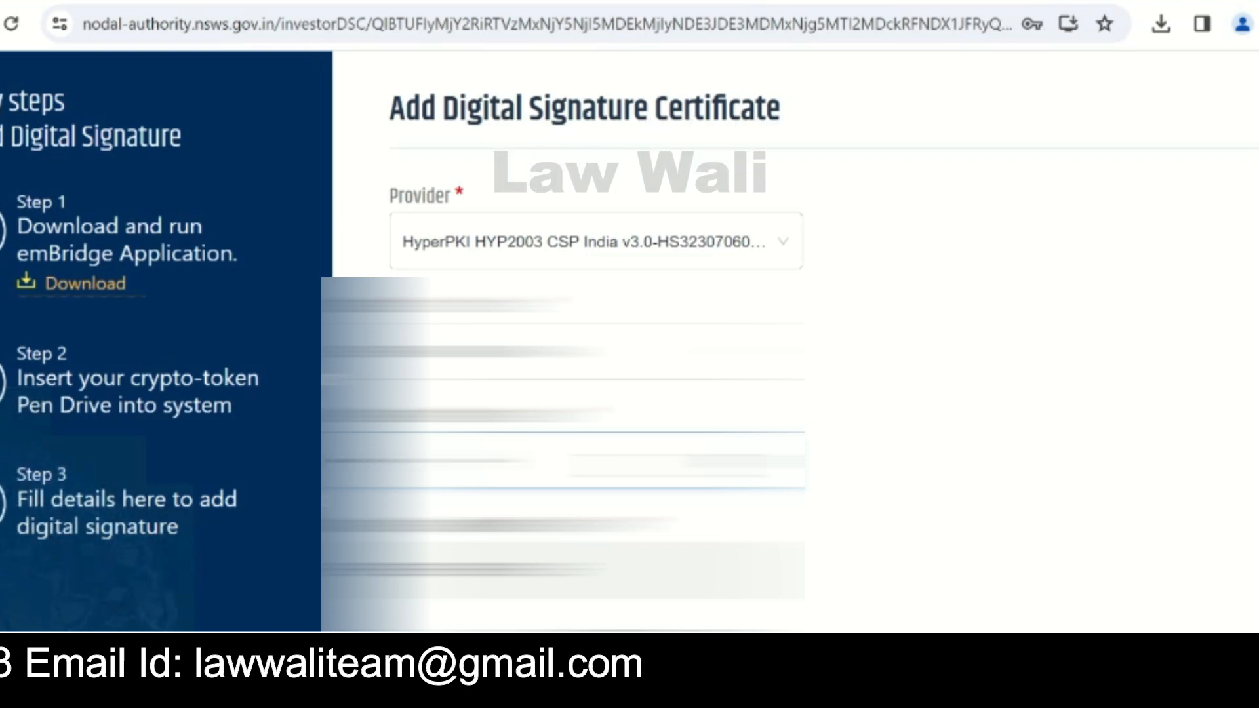
left_click(958, 493)
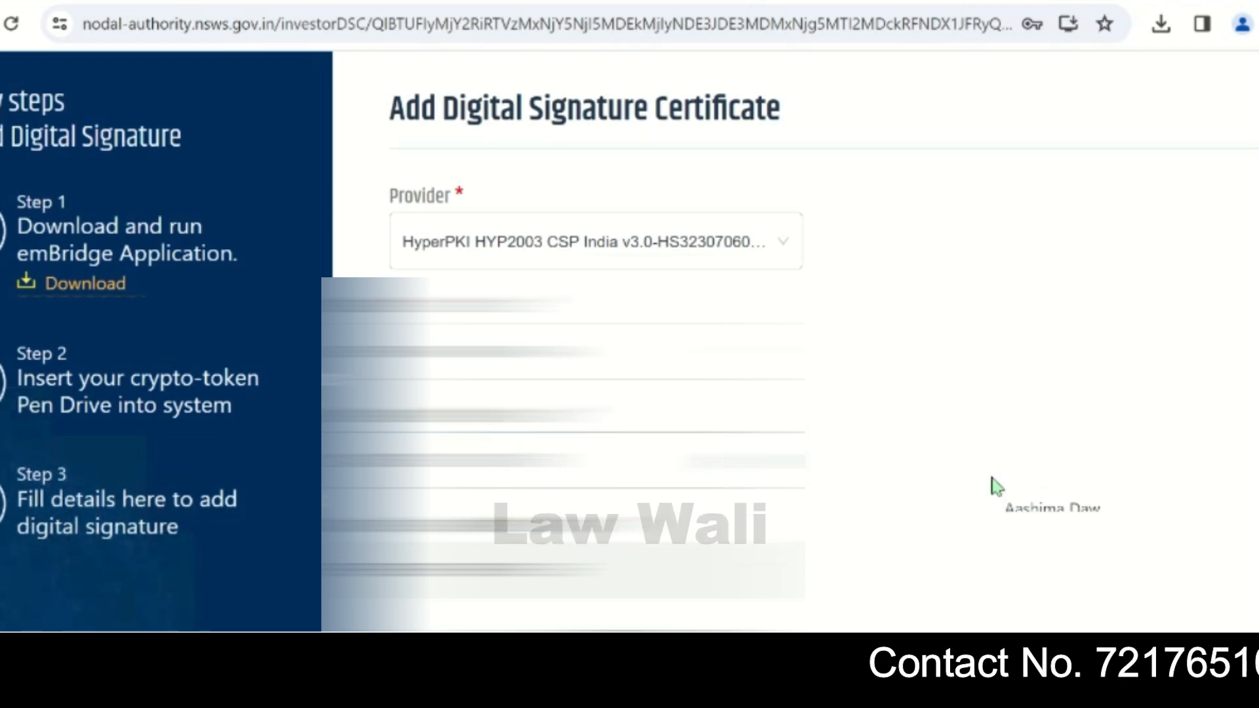
key("ctrl+minus")
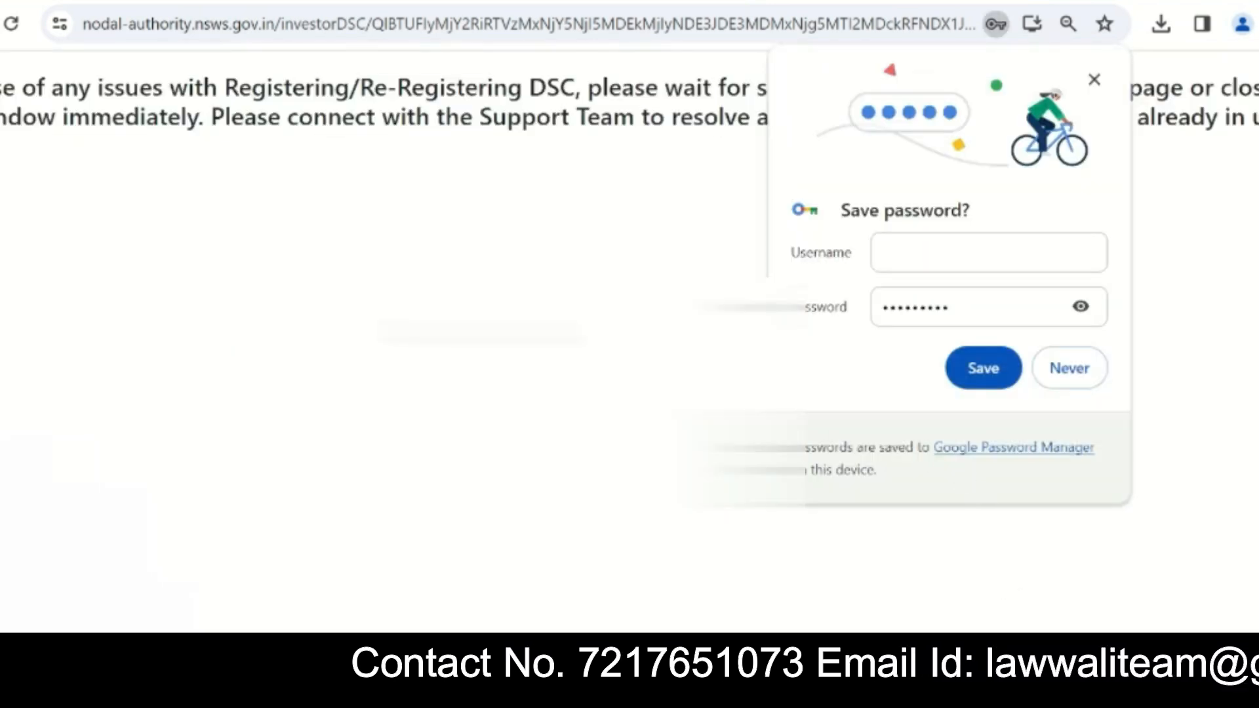
left_click(1095, 79)
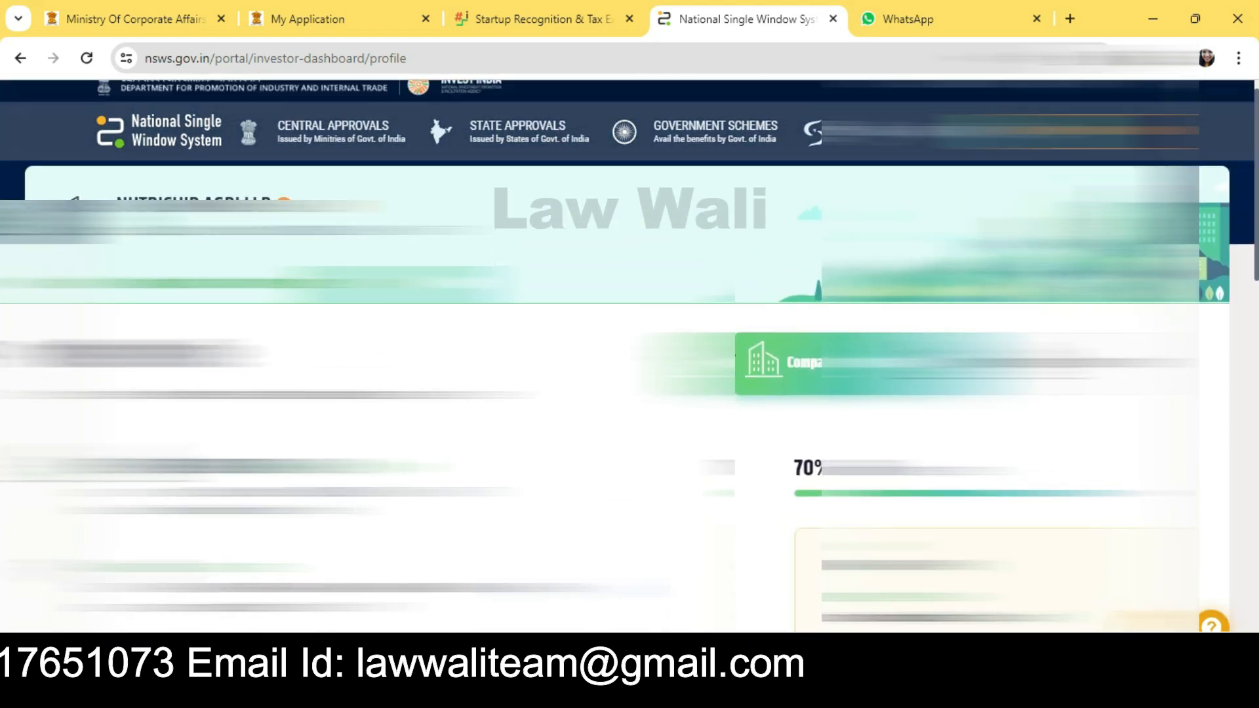
Step: Search All Central Approvals for 'registration as startup' and add Registration as a Startup to the dashboard
mouse_move(369, 148)
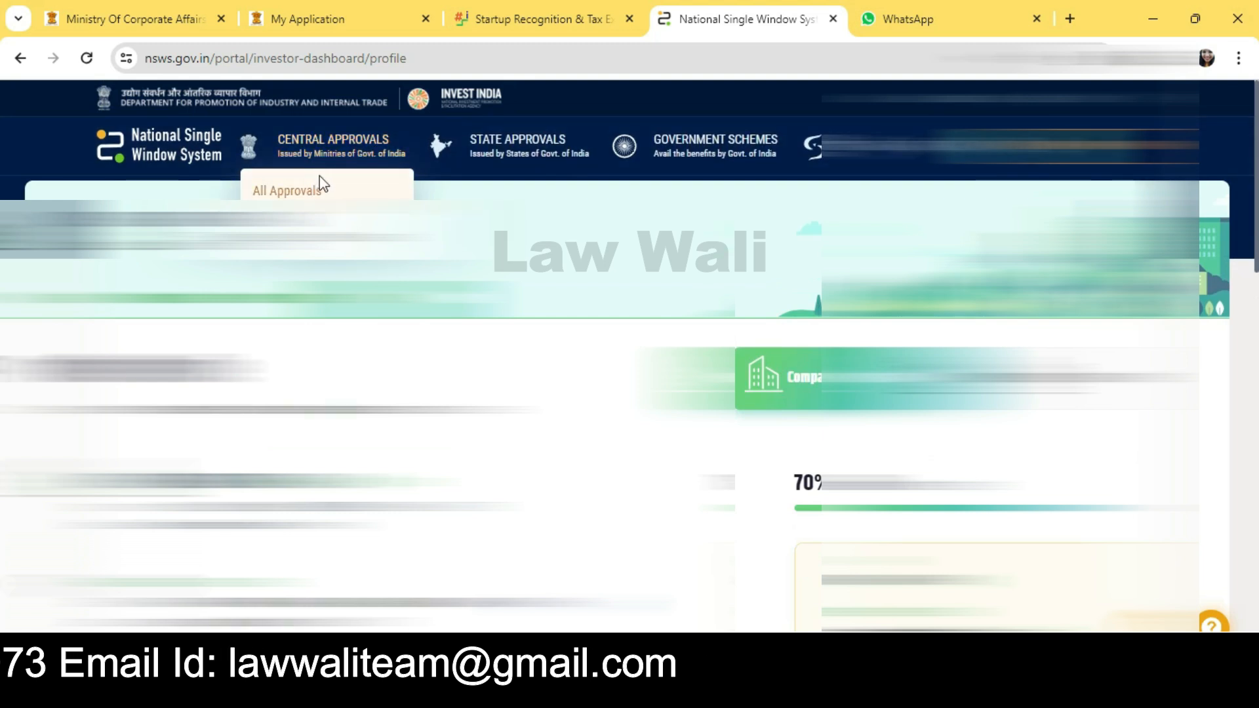
left_click(282, 191)
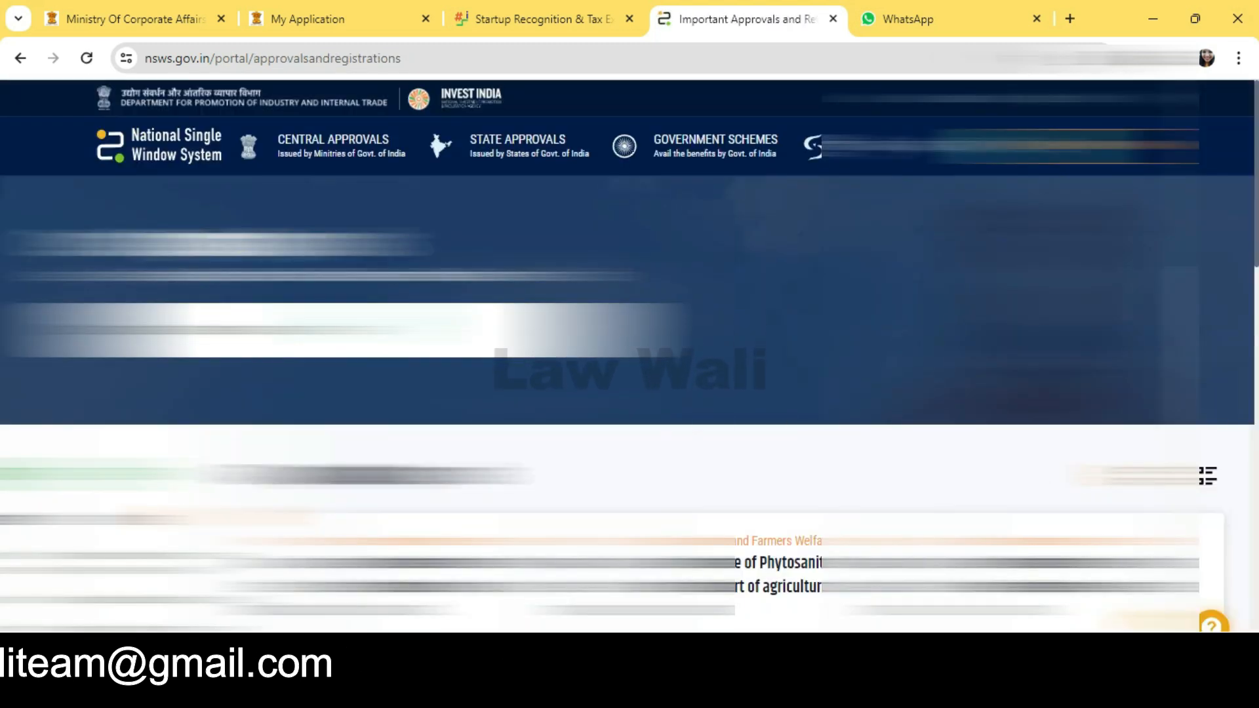
type("r")
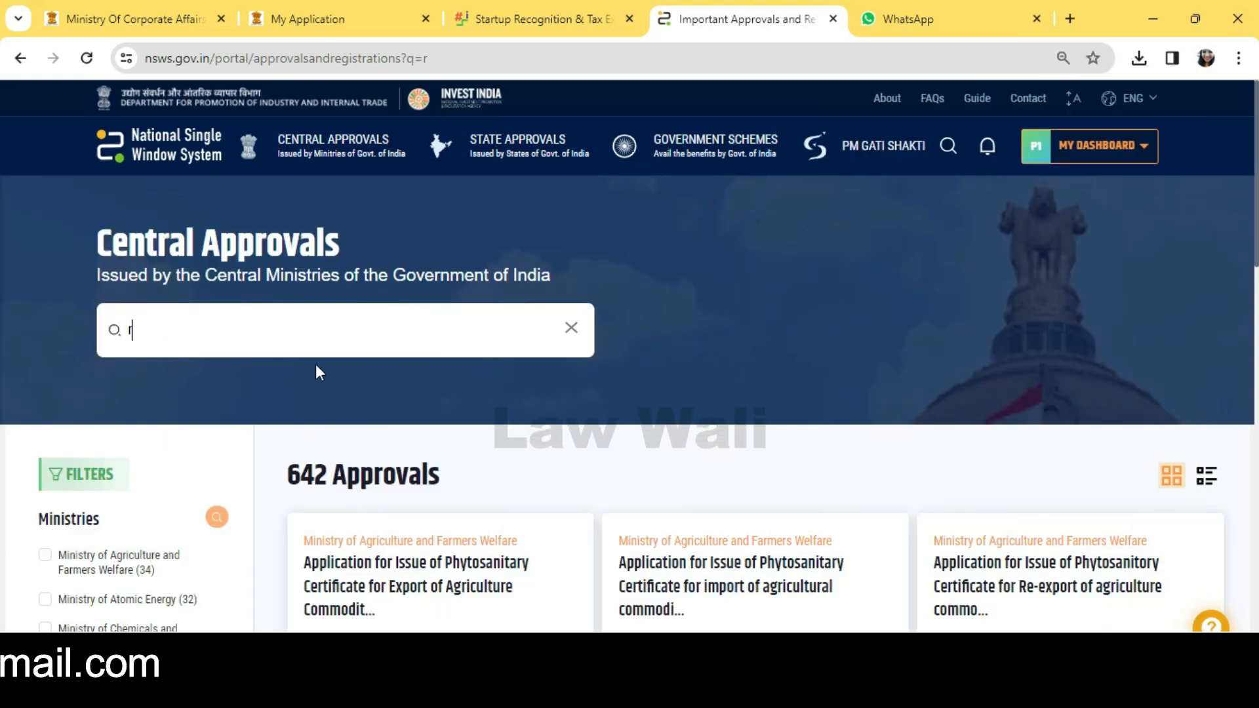
type("egistration as startup")
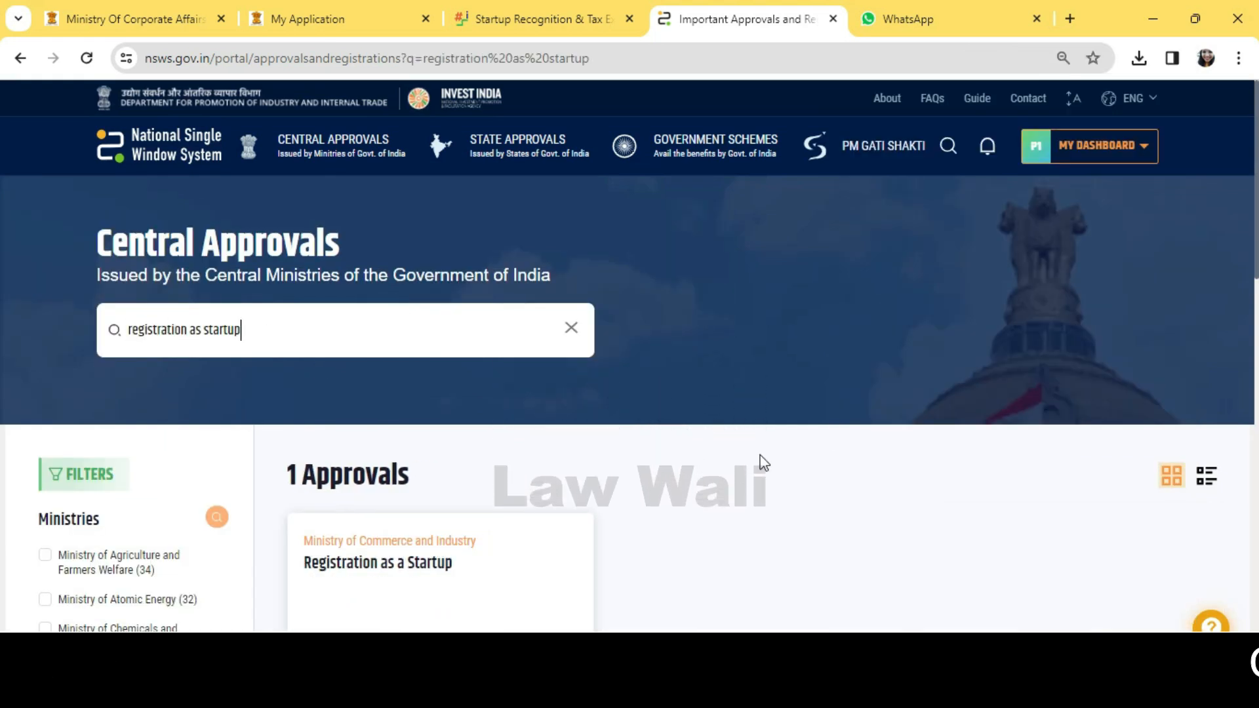
mouse_move(415, 571)
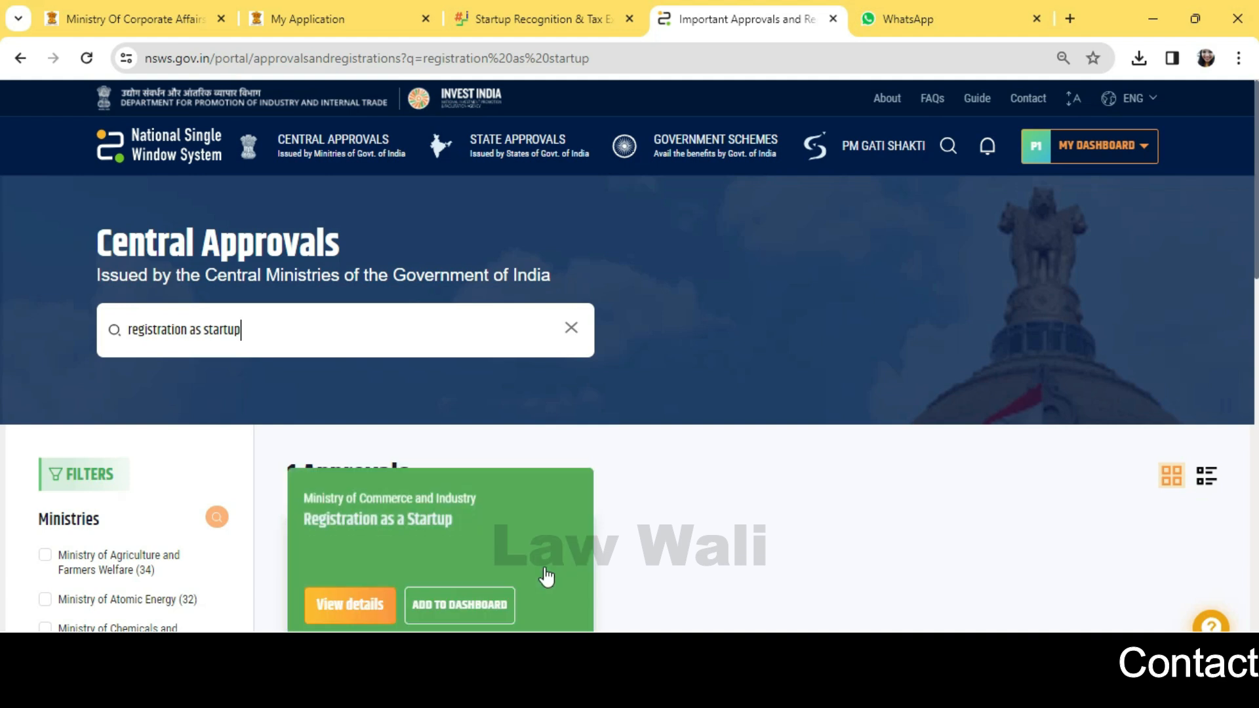
left_click(476, 602)
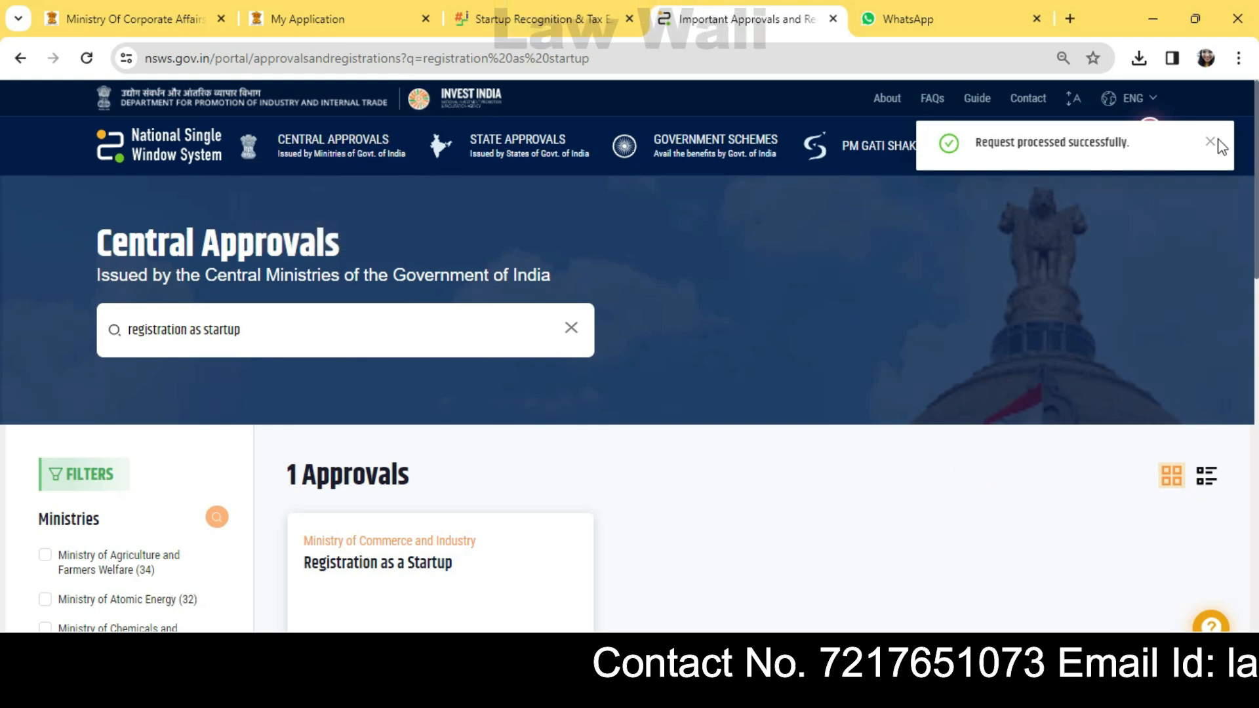
Step: Open the investor dashboard showing Registration as a Startup as Not Applied
left_click(1088, 145)
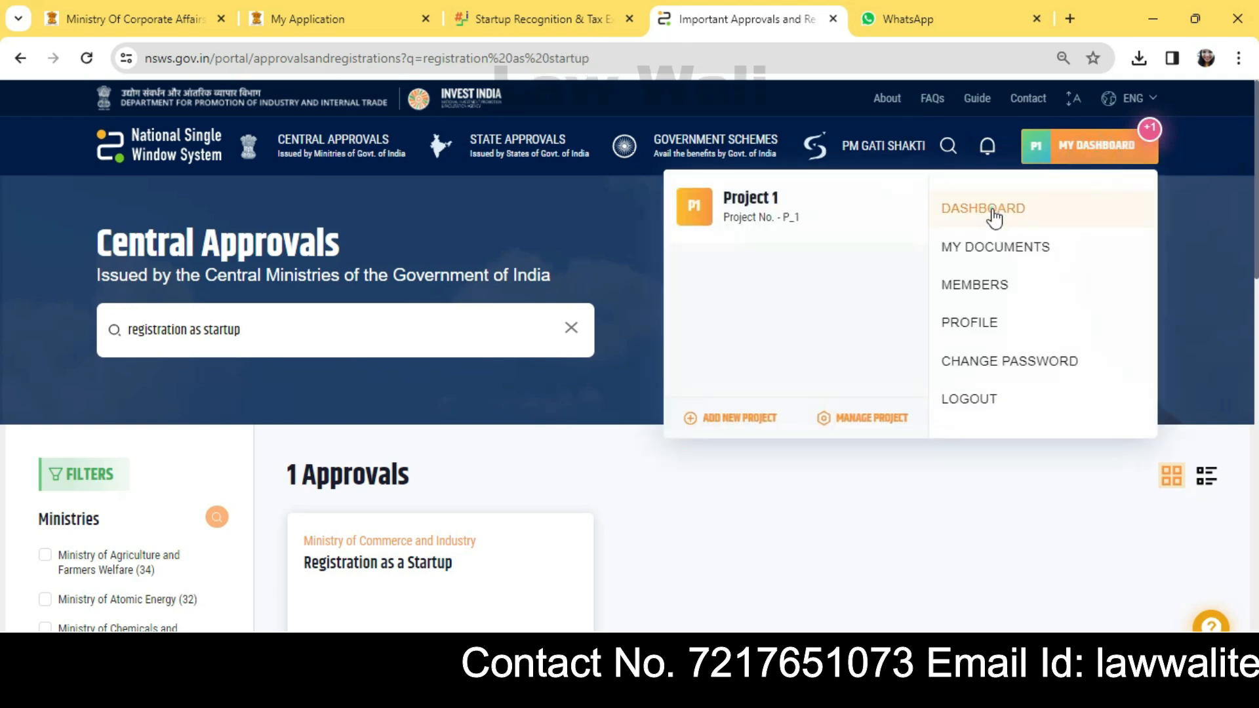
left_click(988, 211)
scroll(303, 472, "down", 7)
scroll(312, 348, "up", 3)
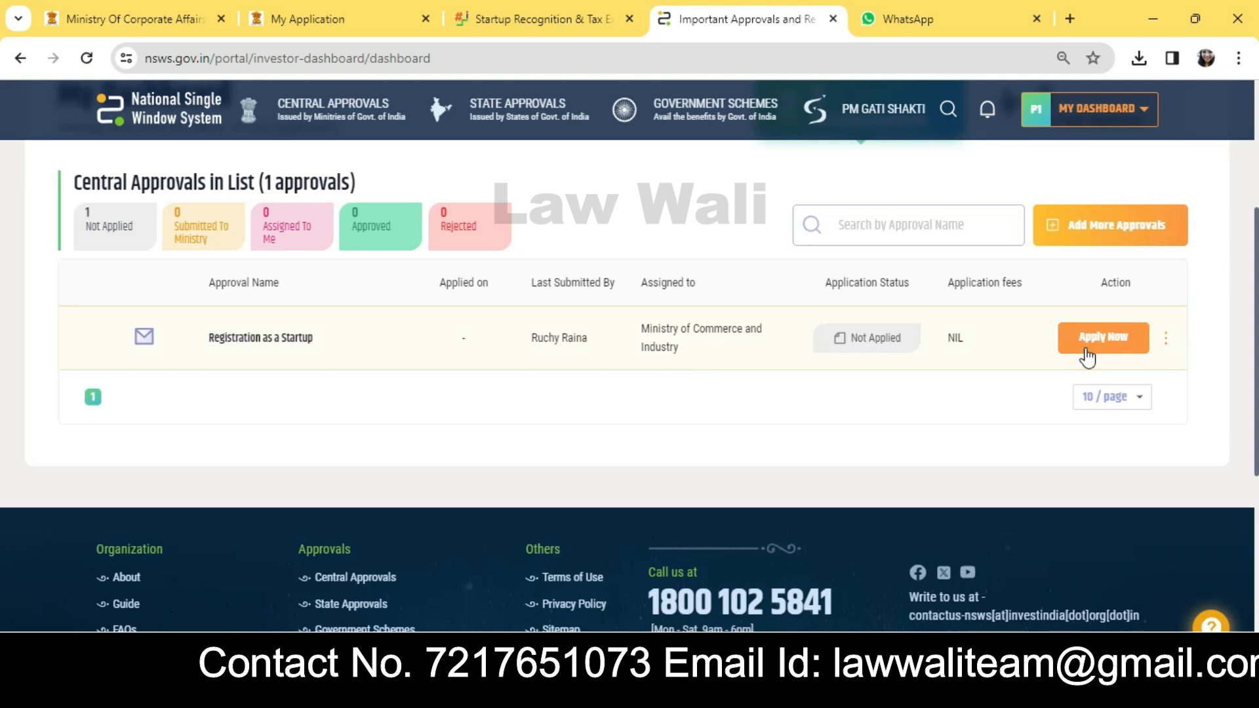
Step: Start the Registration as a Startup application and set the logo document type to Company Logo
left_click(1085, 343)
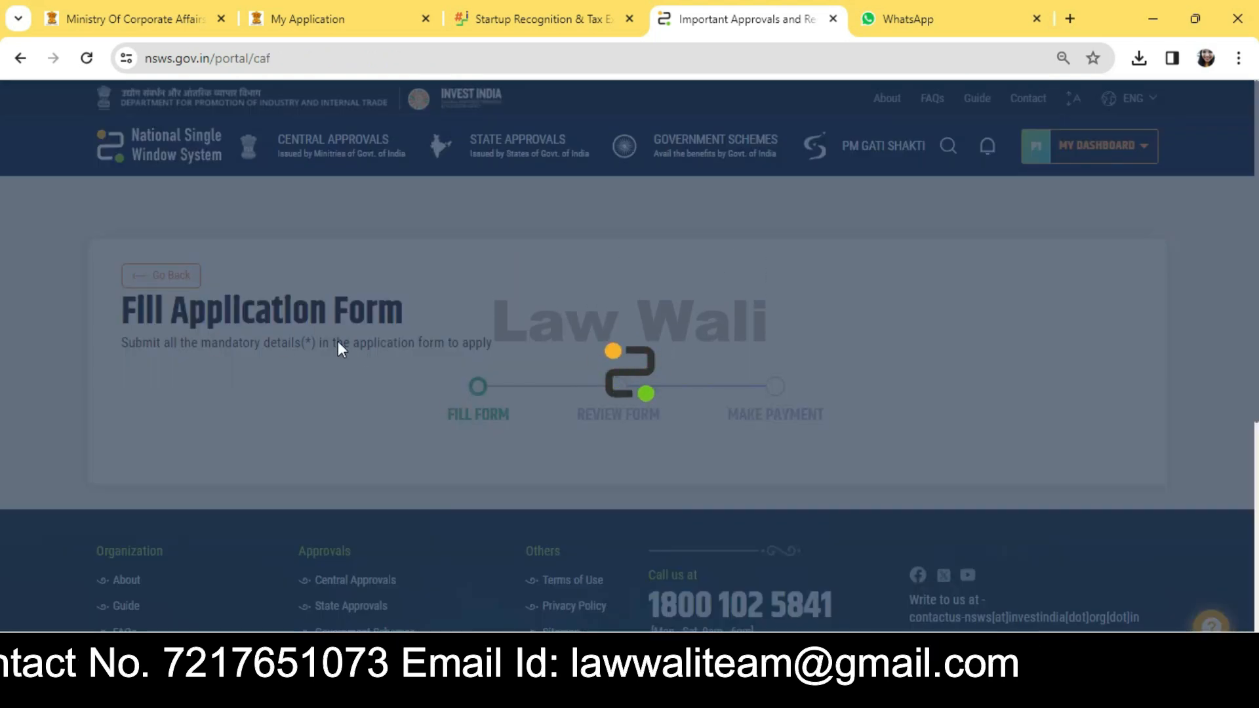
scroll(466, 364, "down", 3)
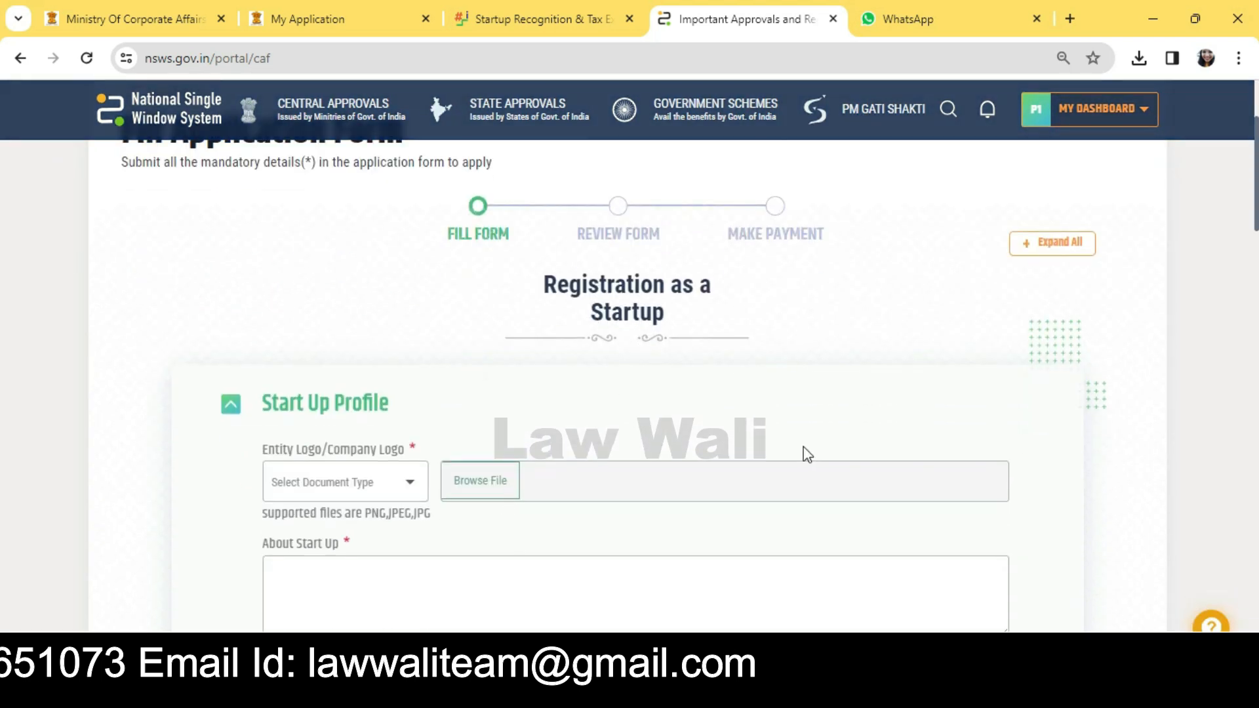
scroll(251, 464, "down", 4)
left_click(269, 299)
scroll(269, 298, "up", 2)
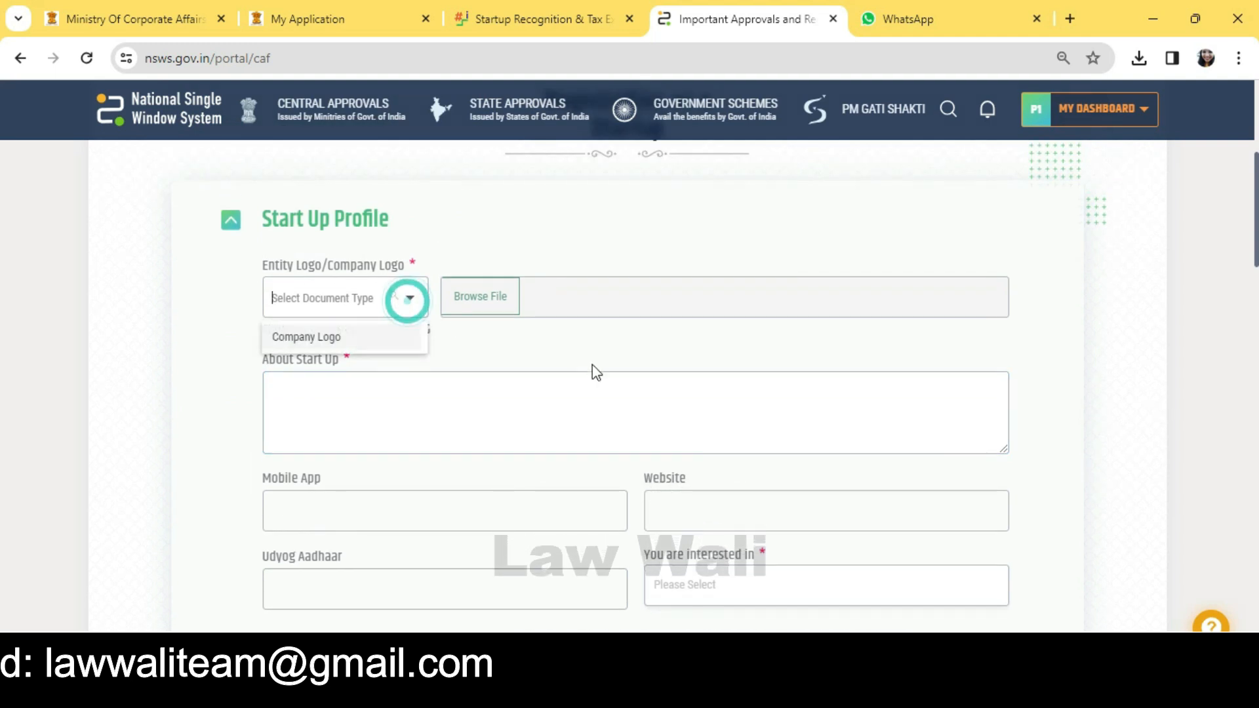
left_click(574, 352)
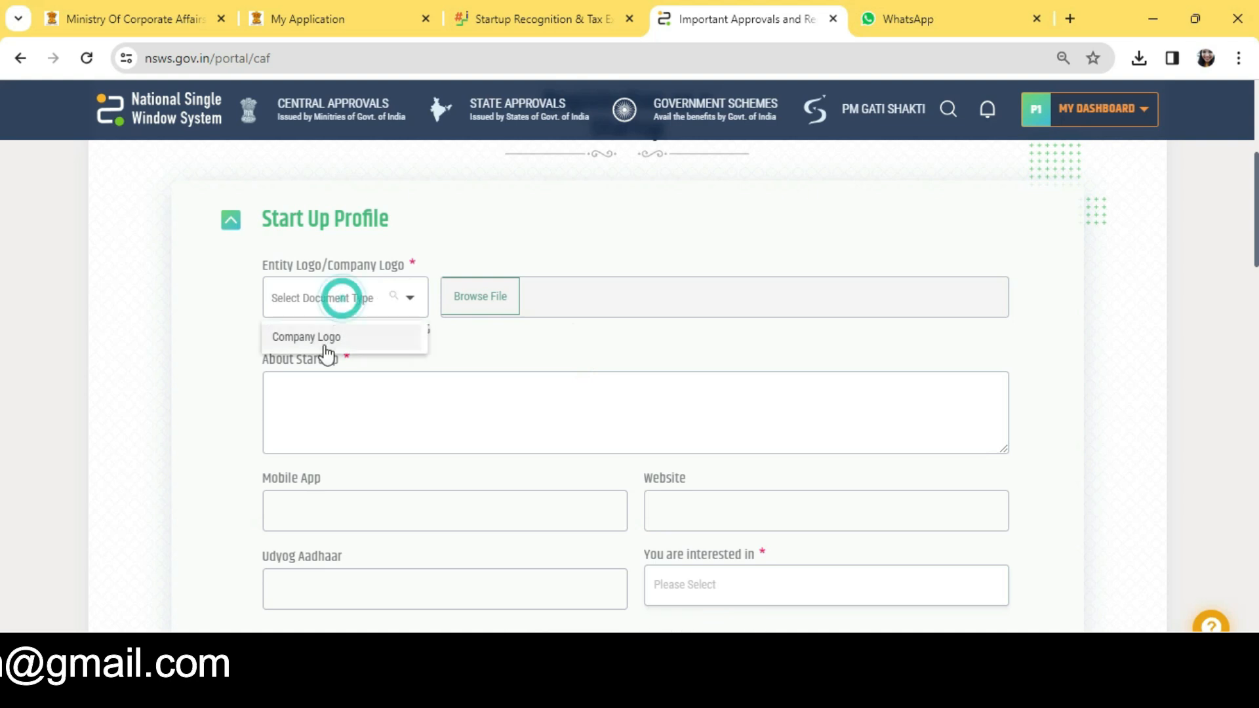
left_click(324, 344)
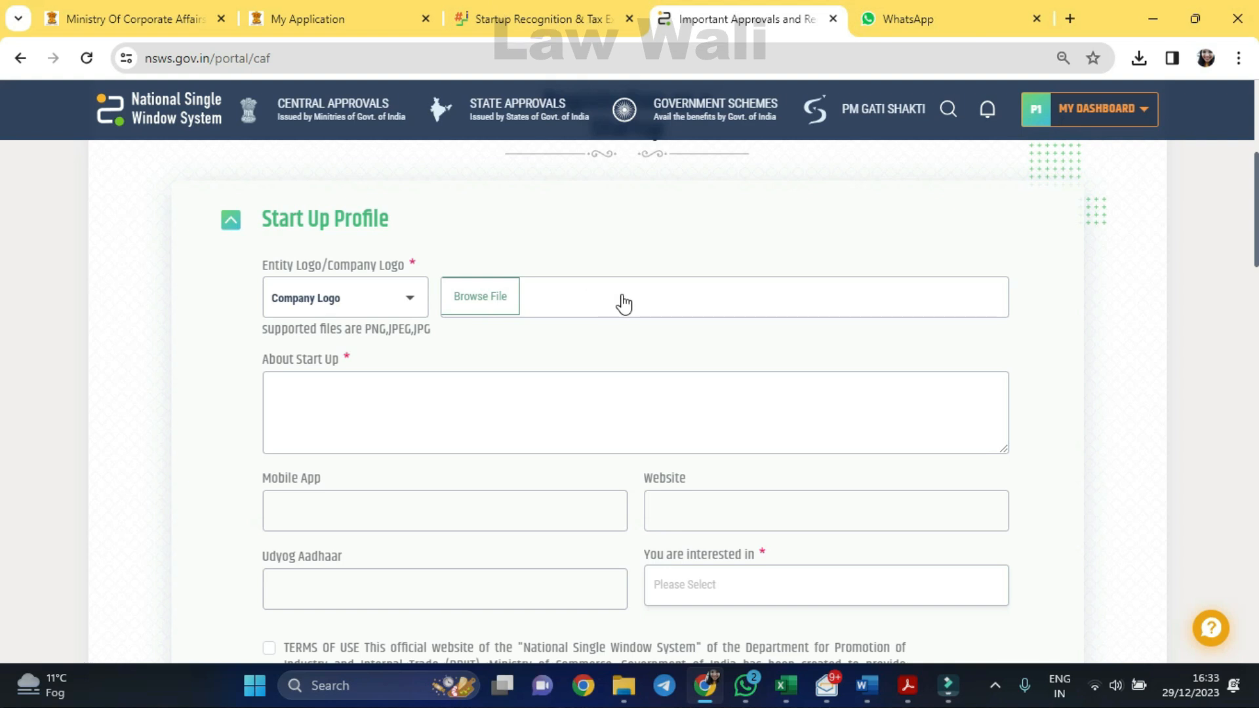
Step: Mark all five interest groups, including Investors, Mentors and Incubators, and accept the Terms of Use
scroll(623, 303, "down", 3)
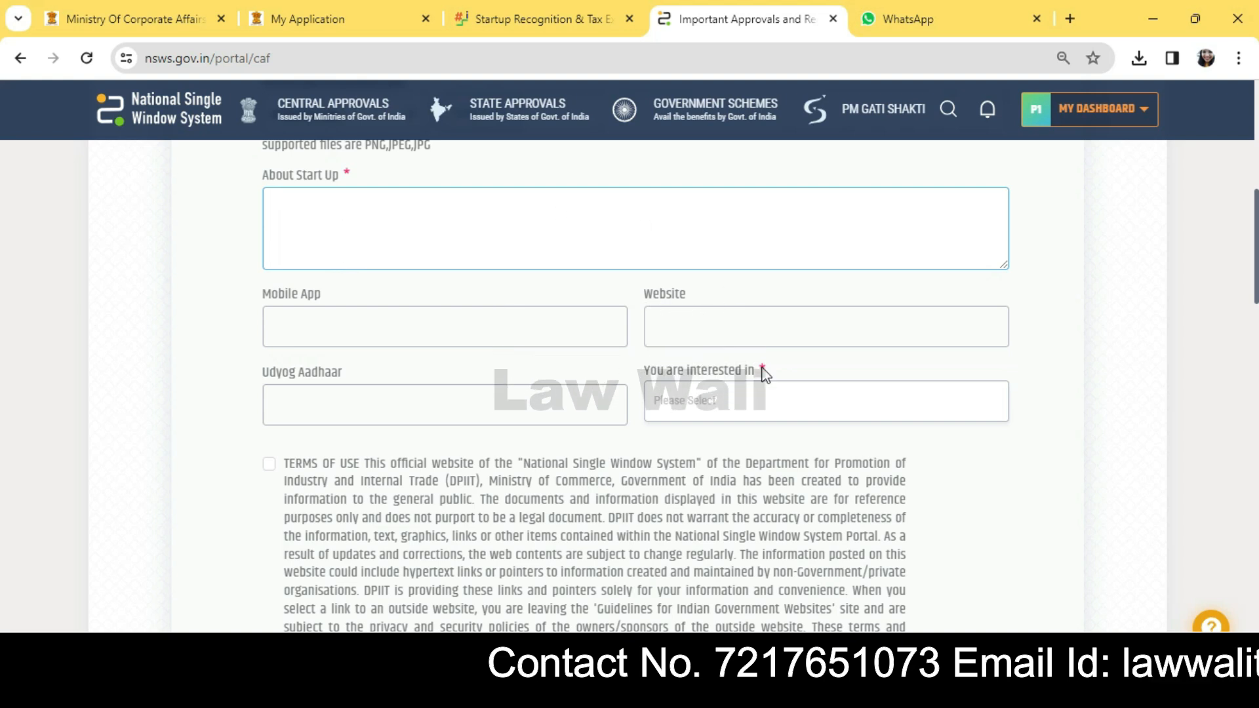
left_click(240, 245)
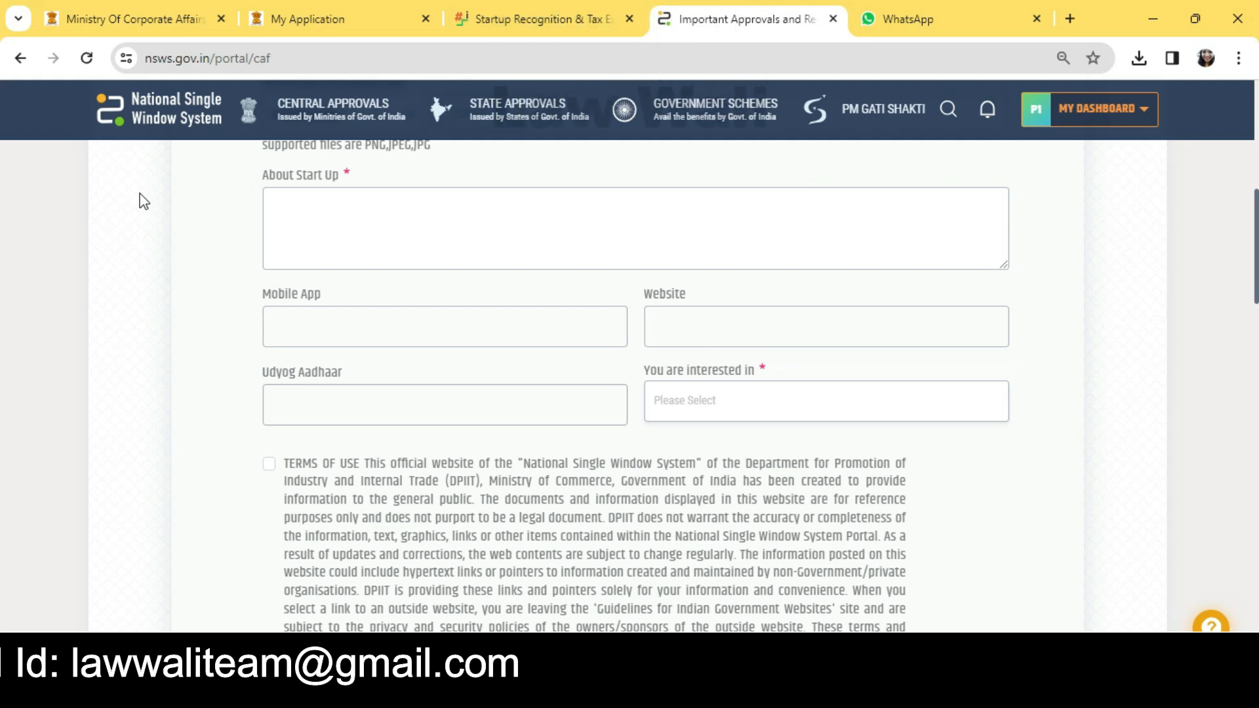
scroll(734, 361, "down", 2)
scroll(517, 219, "up", 1)
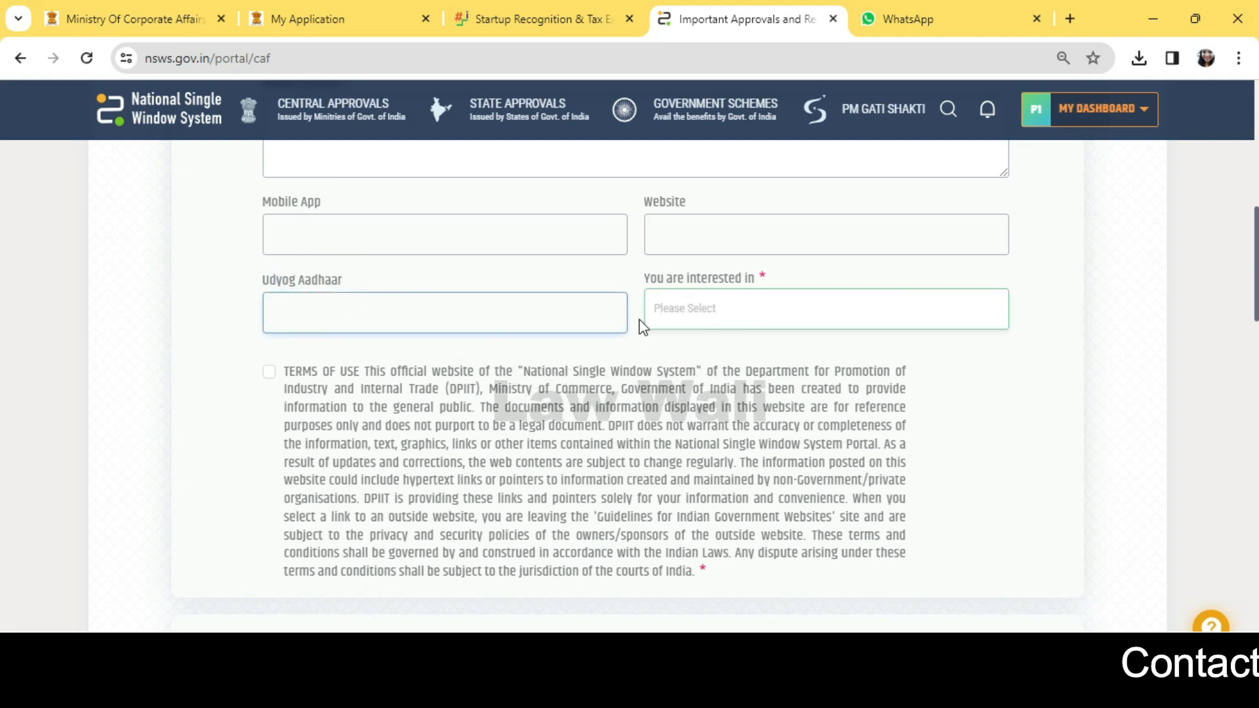
left_click(715, 309)
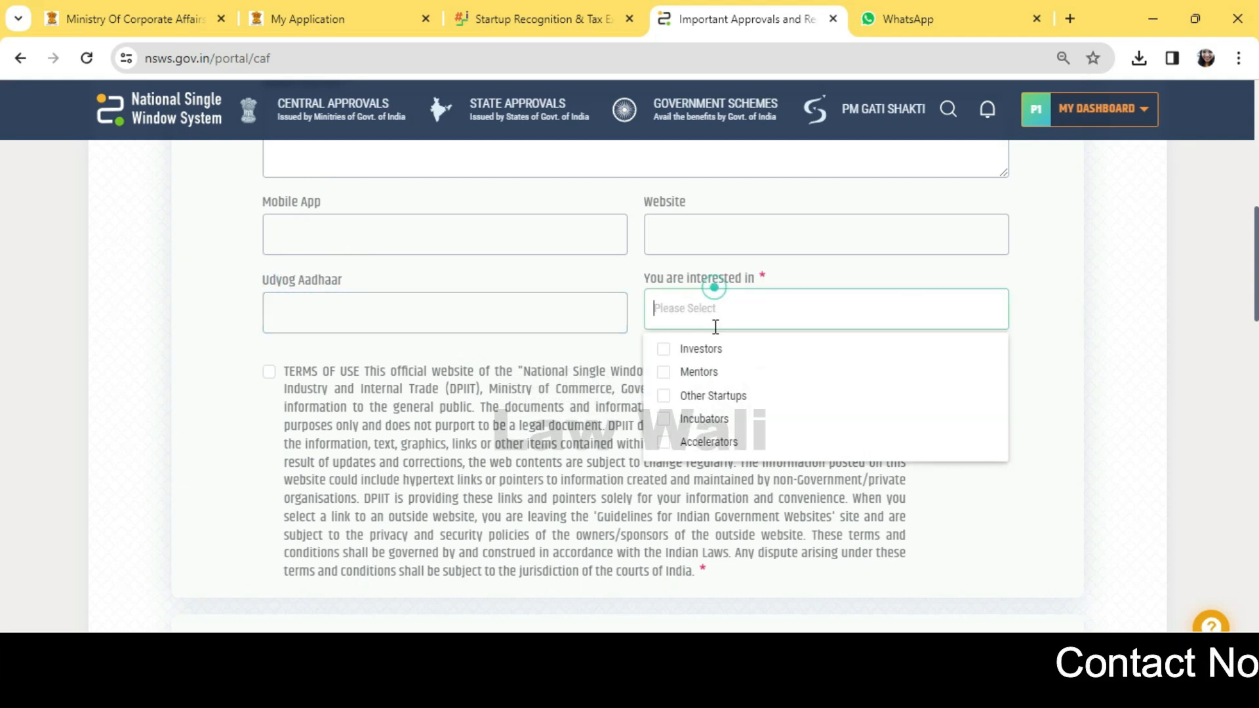
left_click(702, 358)
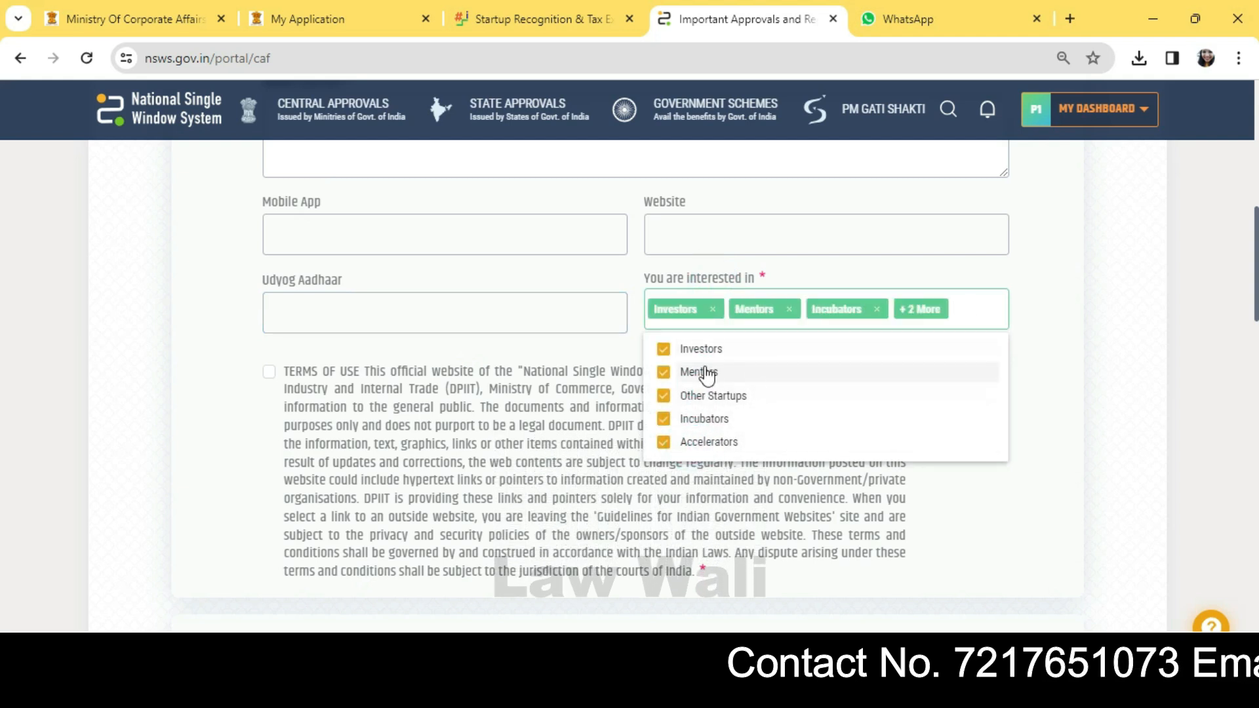
left_click(749, 486)
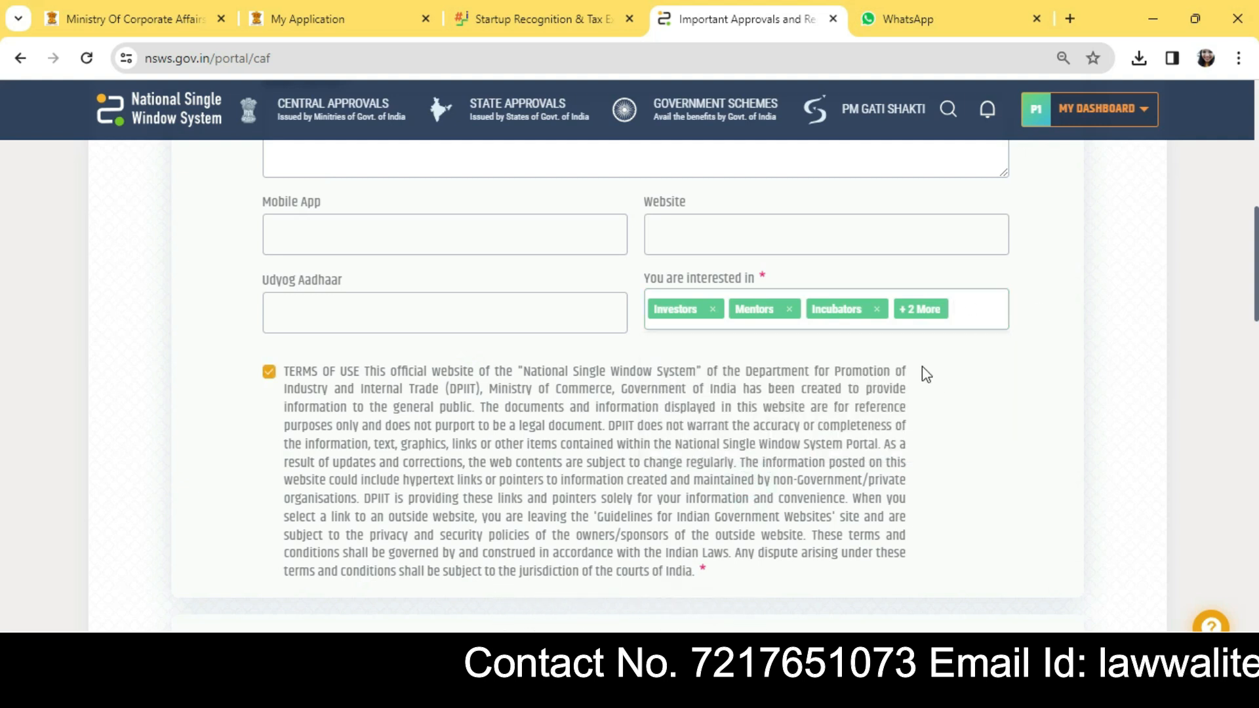
scroll(283, 373, "down", 4)
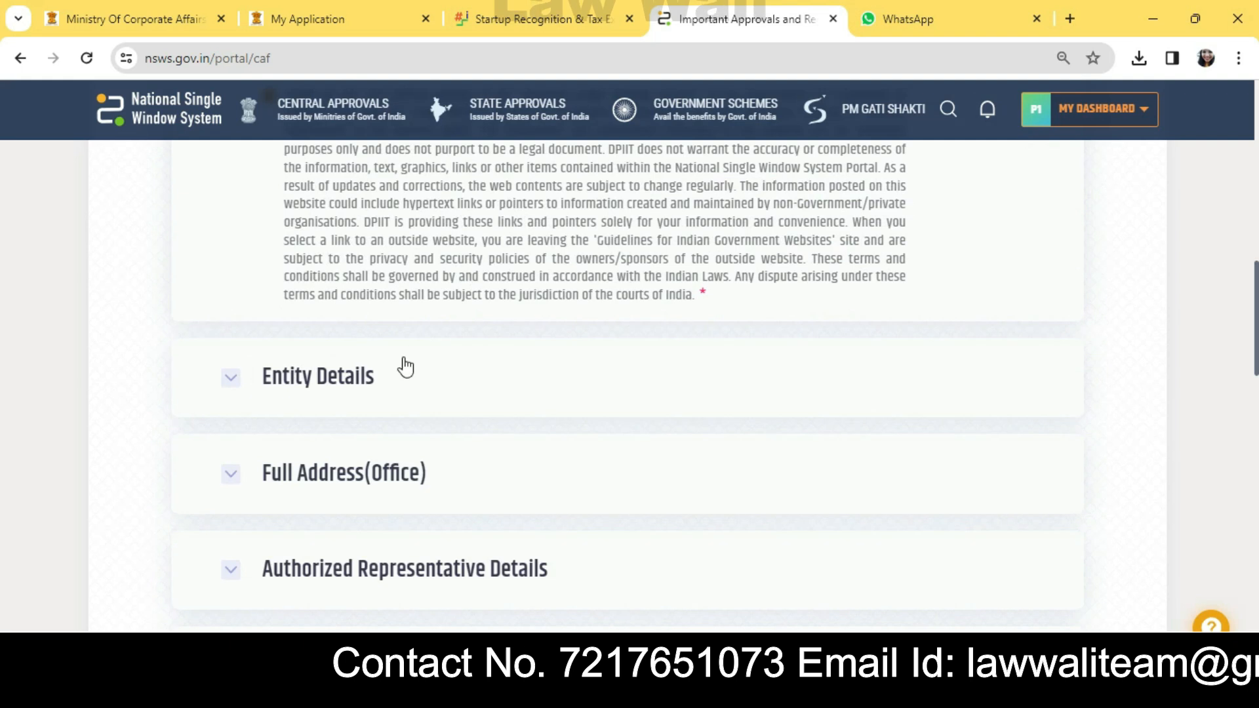
Step: Expand Entity Details and set Industry to Agriculture and Sector to Organic Agriculture
left_click(406, 368)
scroll(685, 341, "down", 4)
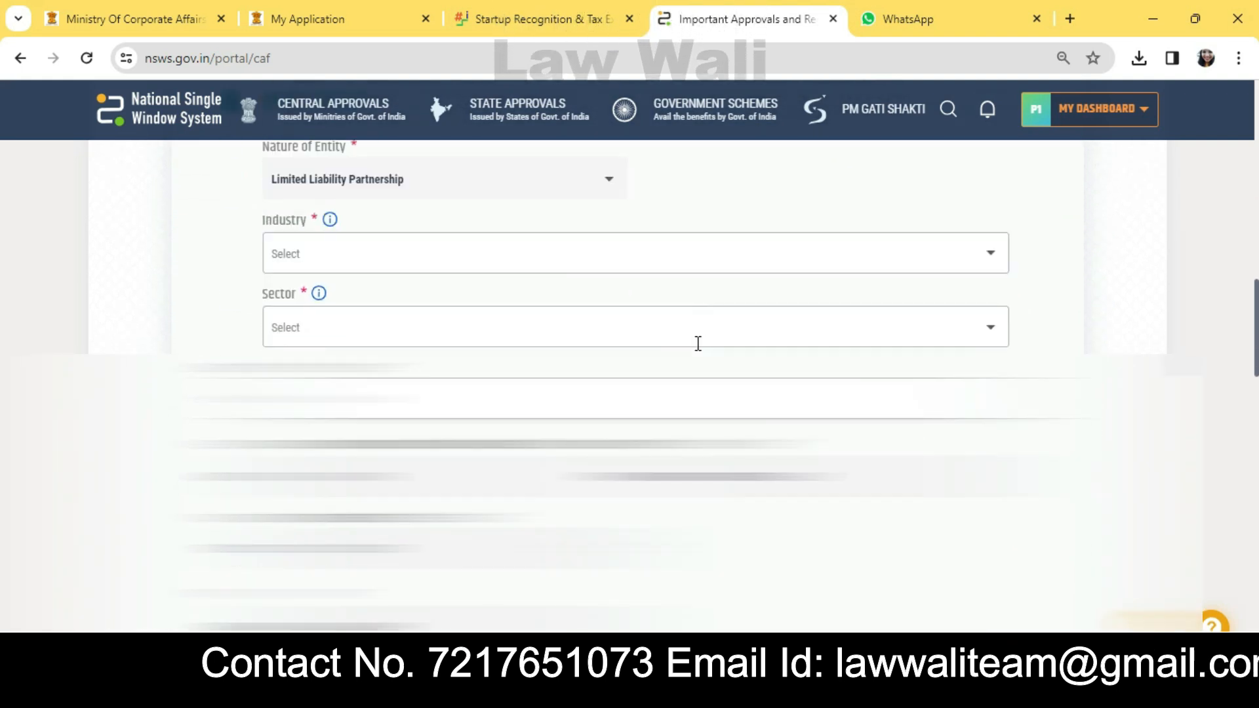
left_click(547, 179)
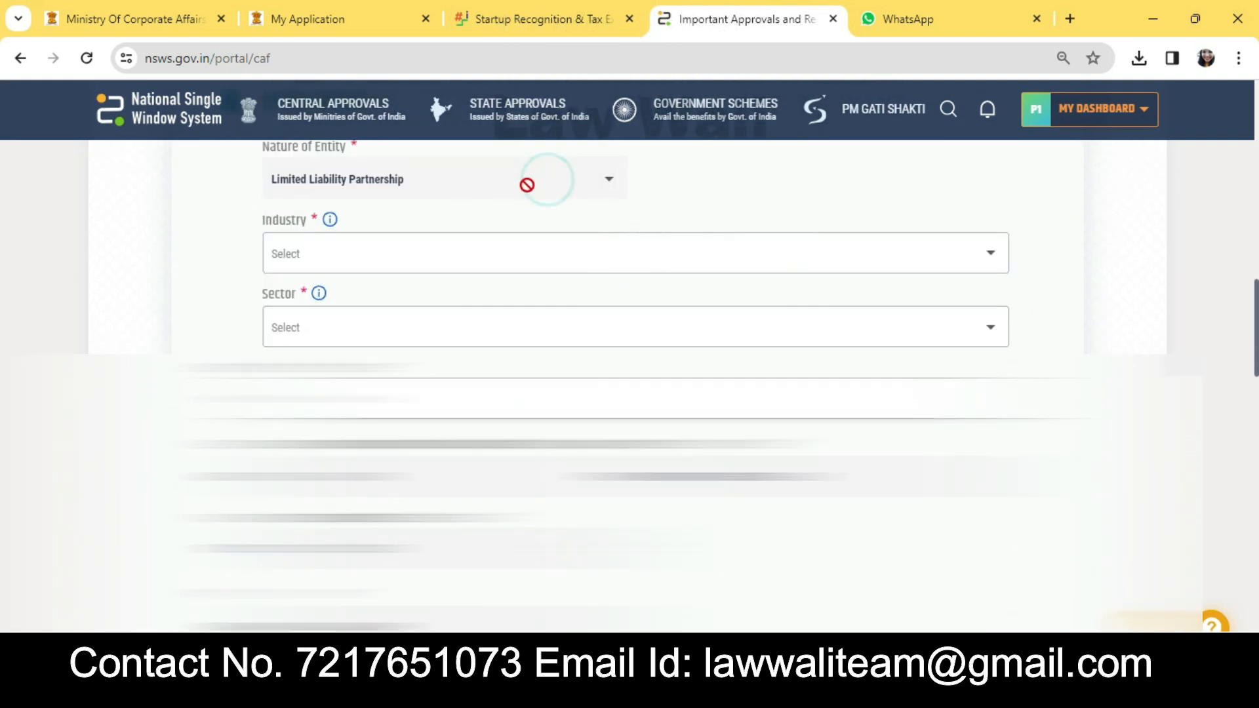
scroll(620, 189, "down", 1)
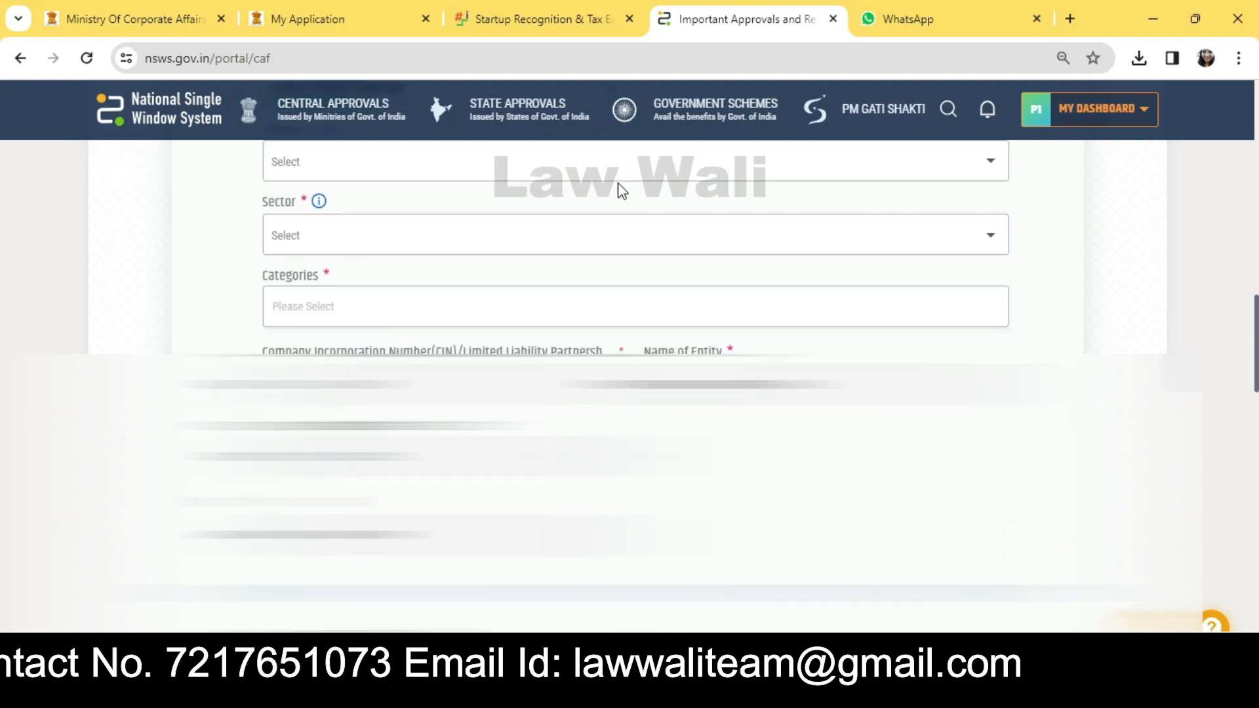
scroll(616, 187, "up", 1)
left_click(590, 247)
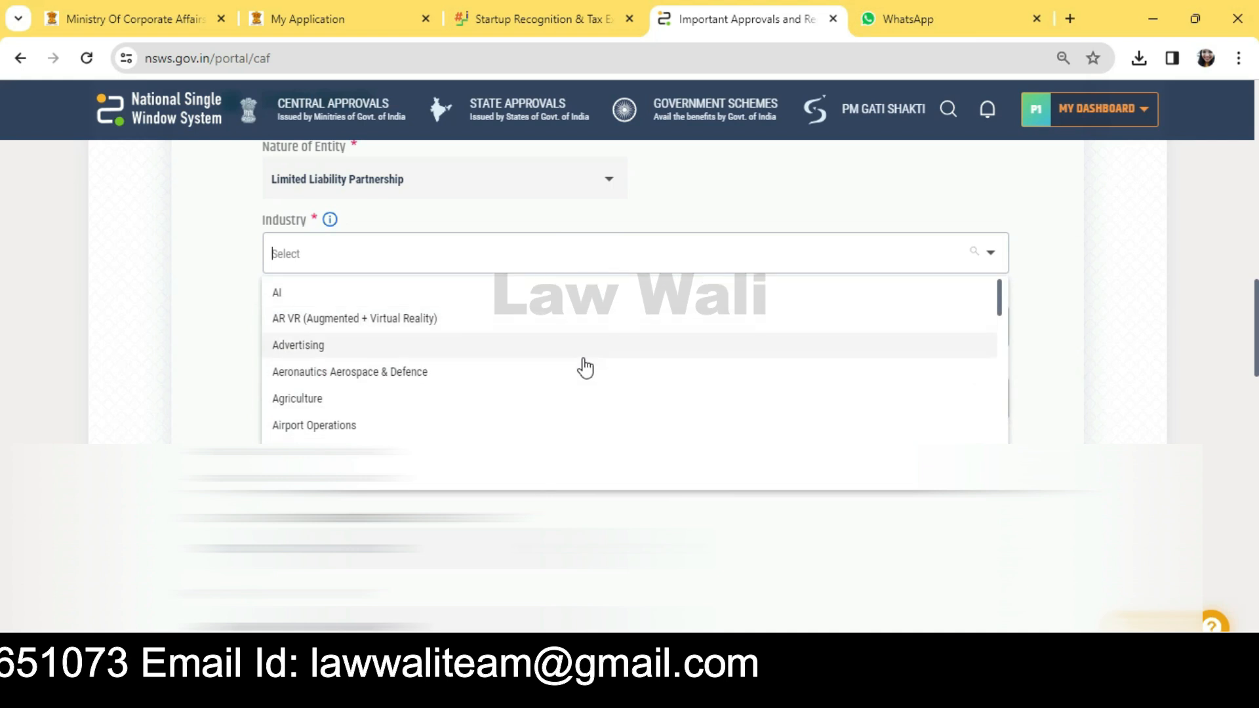
left_click(519, 417)
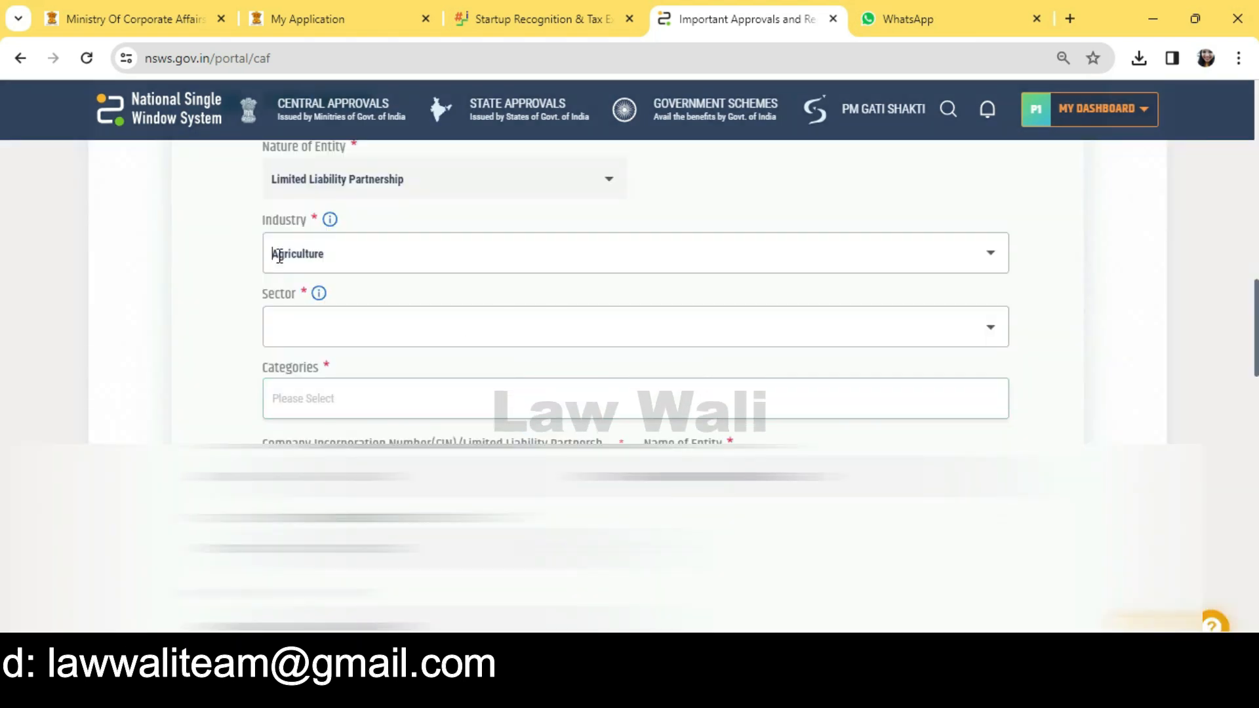
left_click(369, 330)
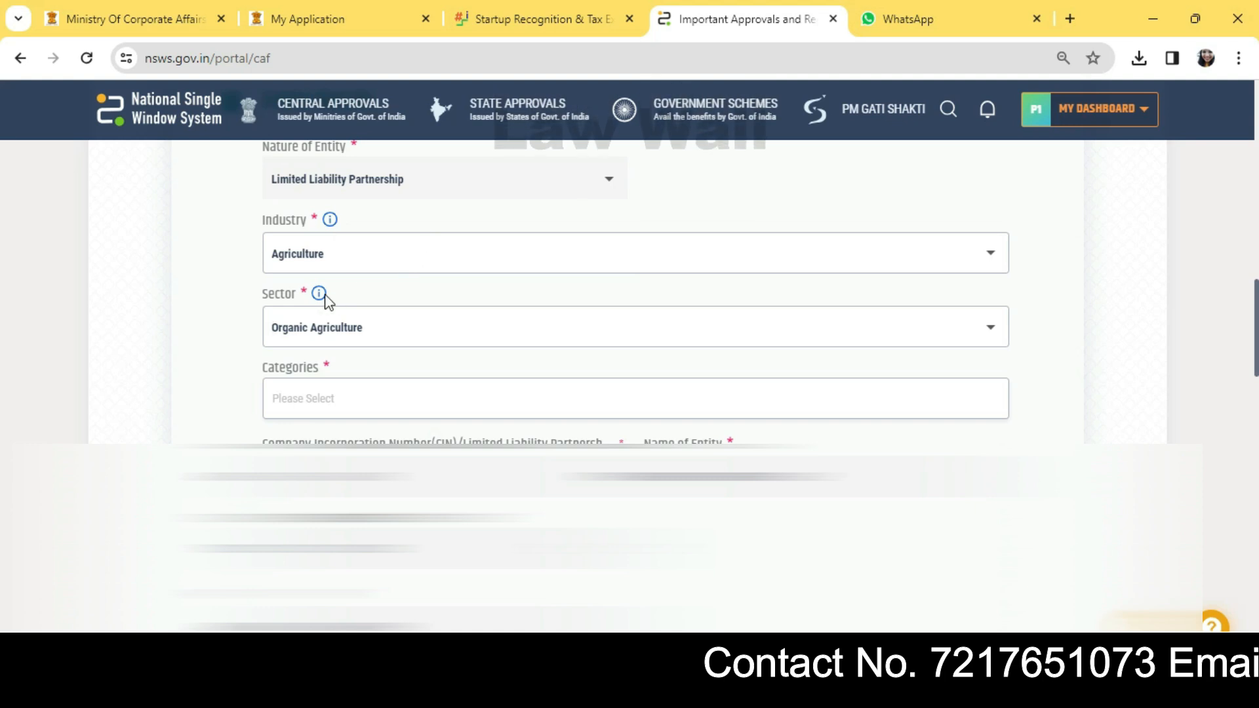
Step: Tick Location Based Services, Marketplace and Online Aggregator as the startup's categories
left_click(409, 400)
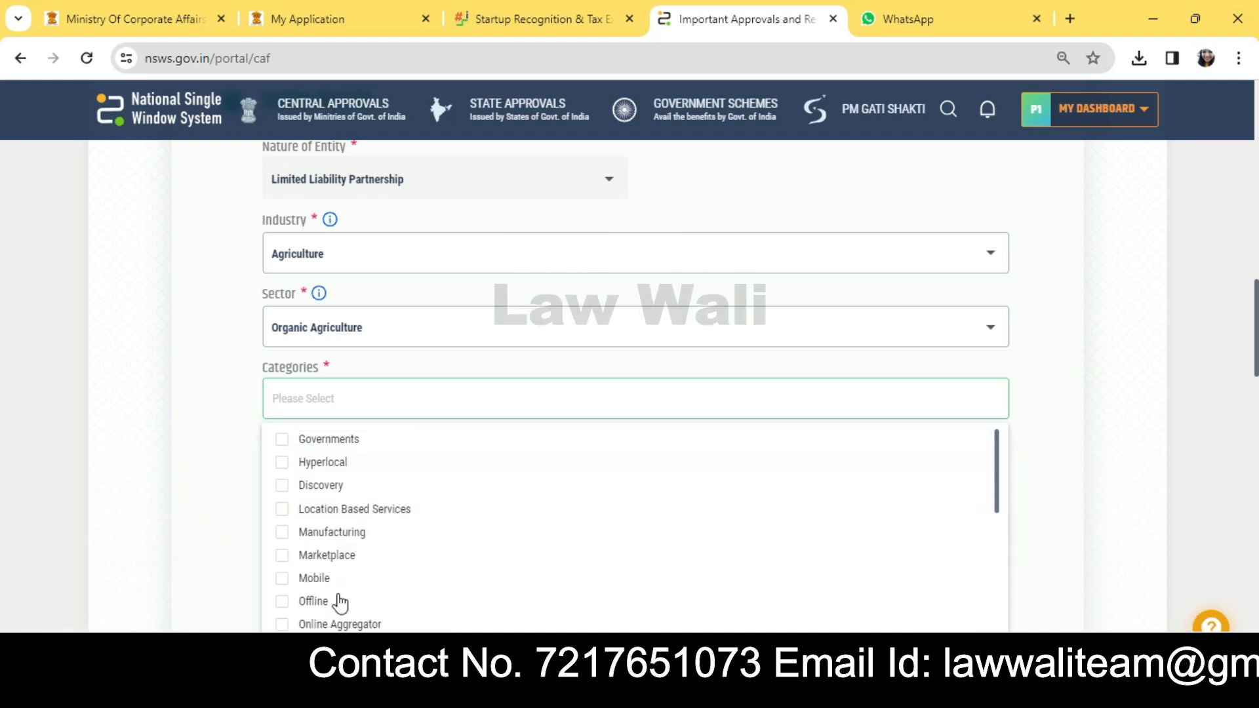
left_click(282, 509)
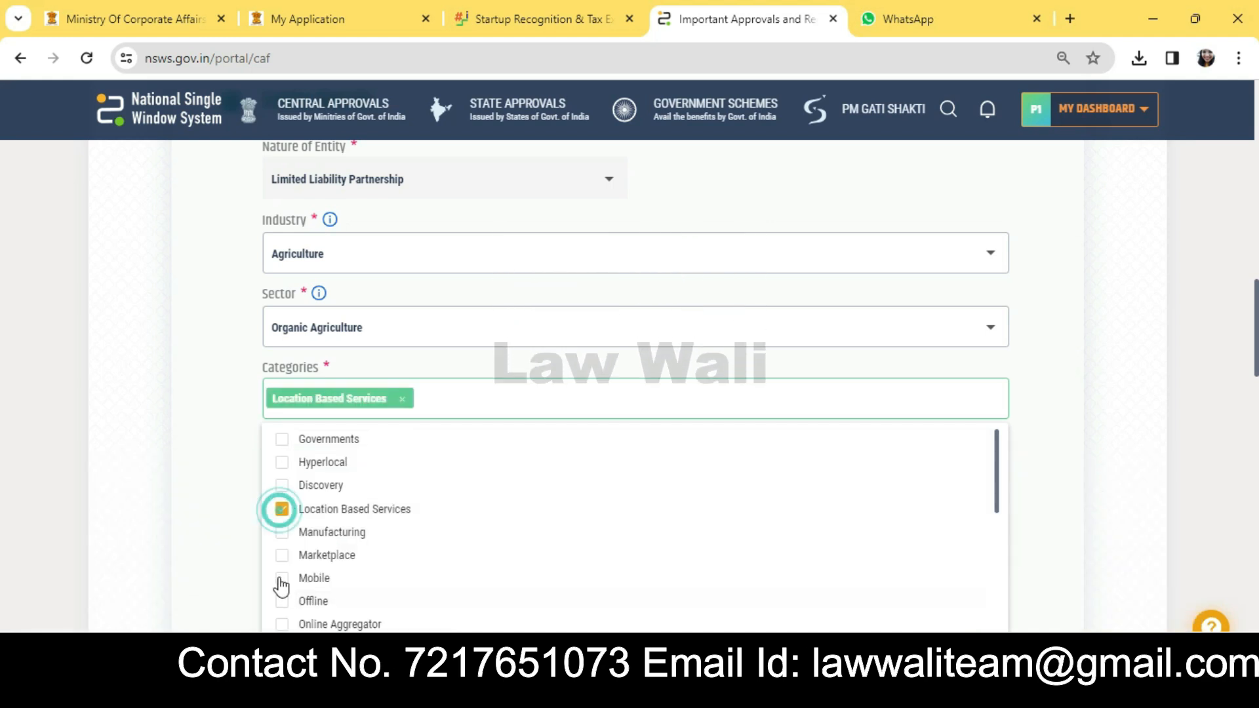
left_click(282, 555)
scroll(367, 600, "down", 2)
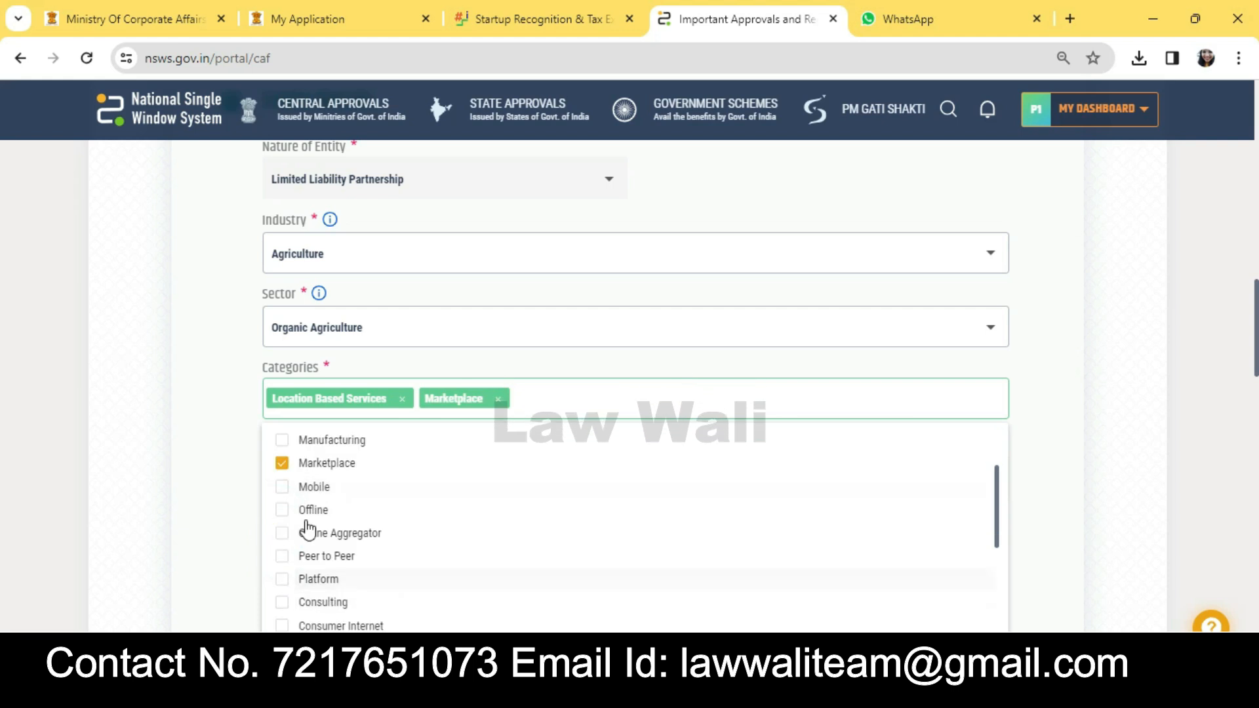
left_click(281, 532)
scroll(377, 597, "down", 2)
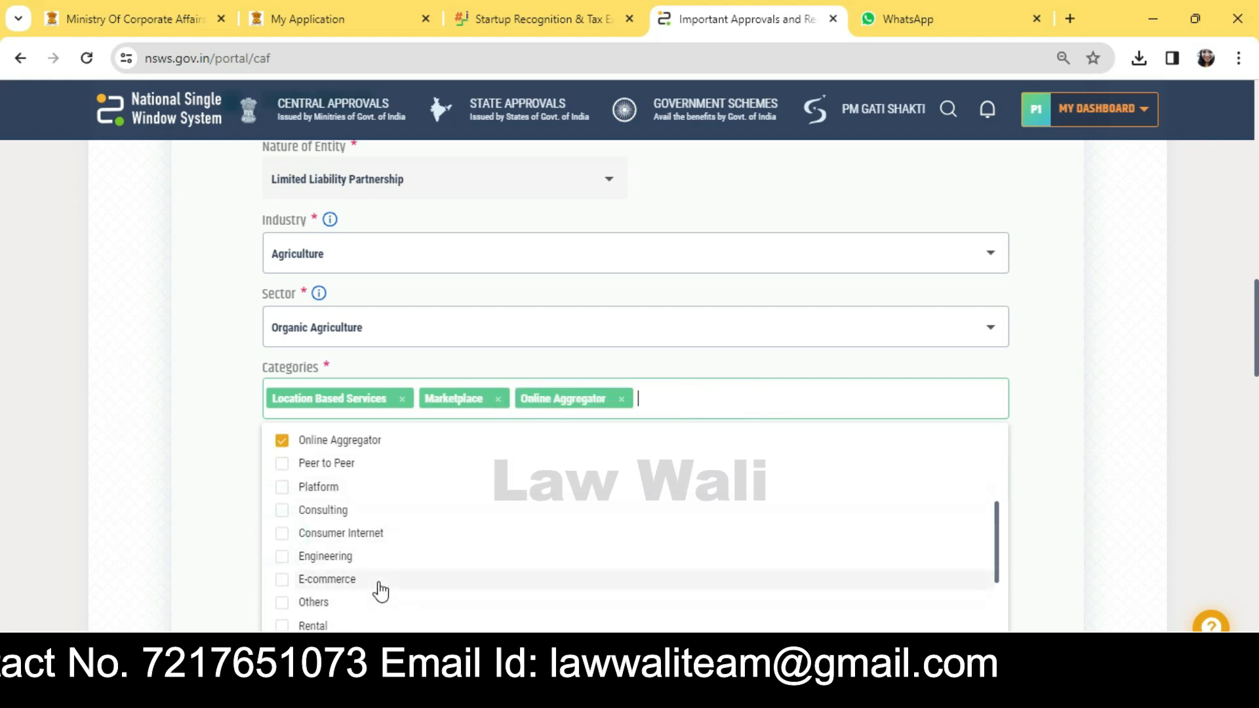
scroll(500, 590, "down", 2)
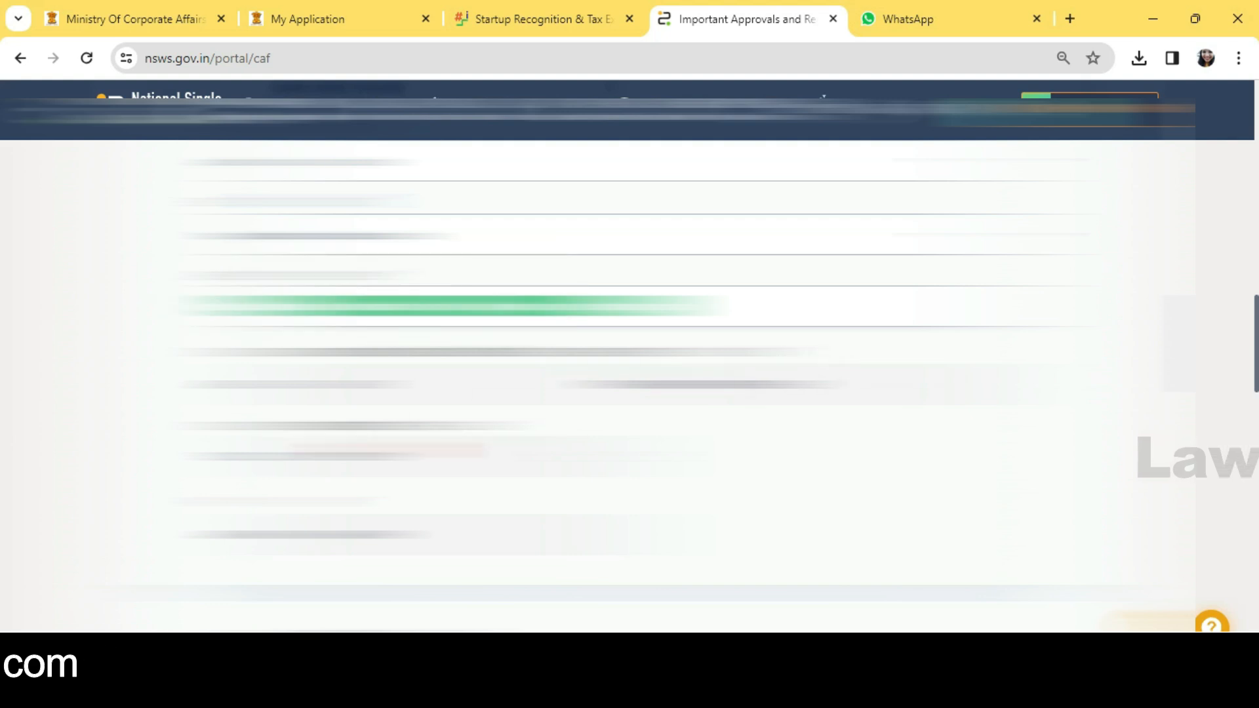
Step: Scroll to the authorised representative block and step through its Name and Designation fields
scroll(630, 354, "down", 3)
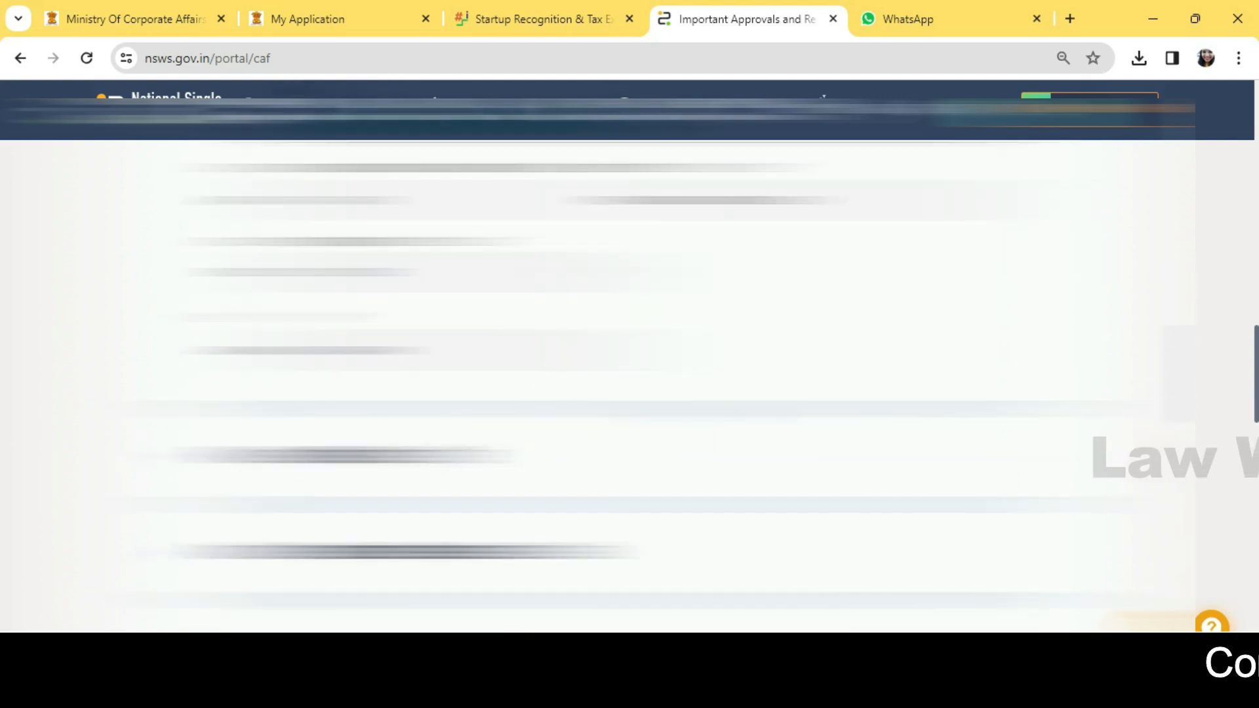
scroll(629, 355, "down", 3)
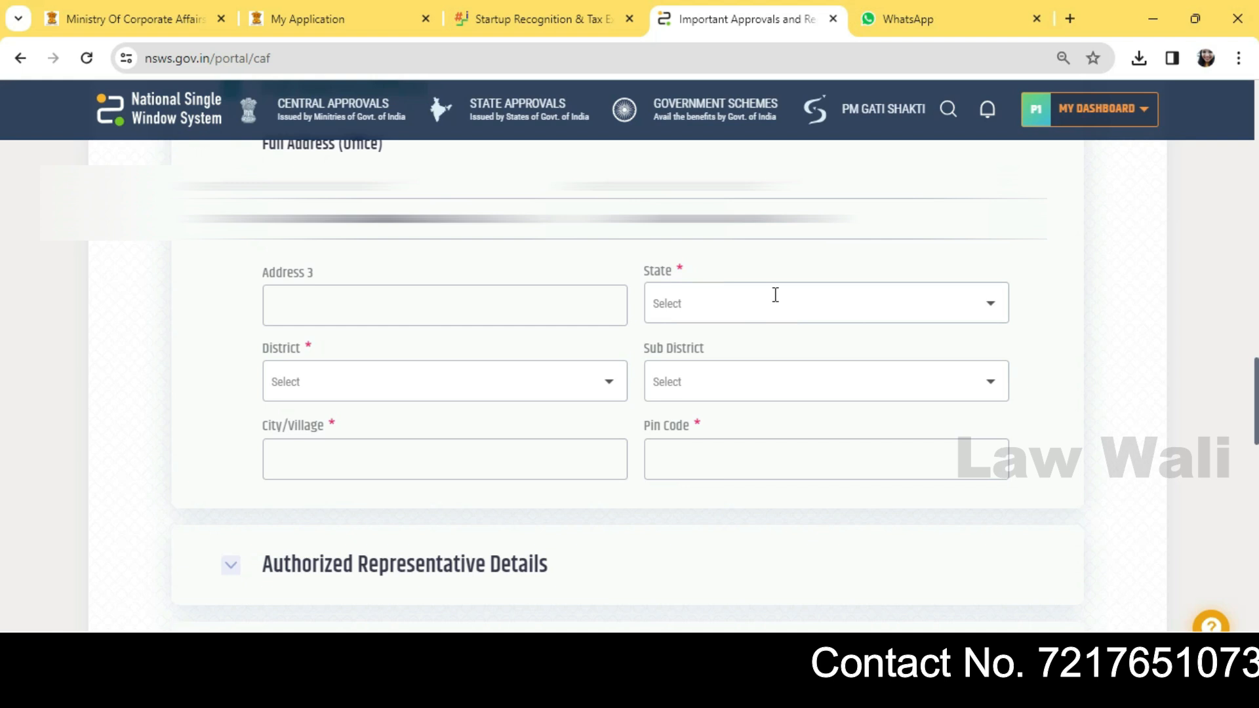
scroll(775, 295, "down", 2)
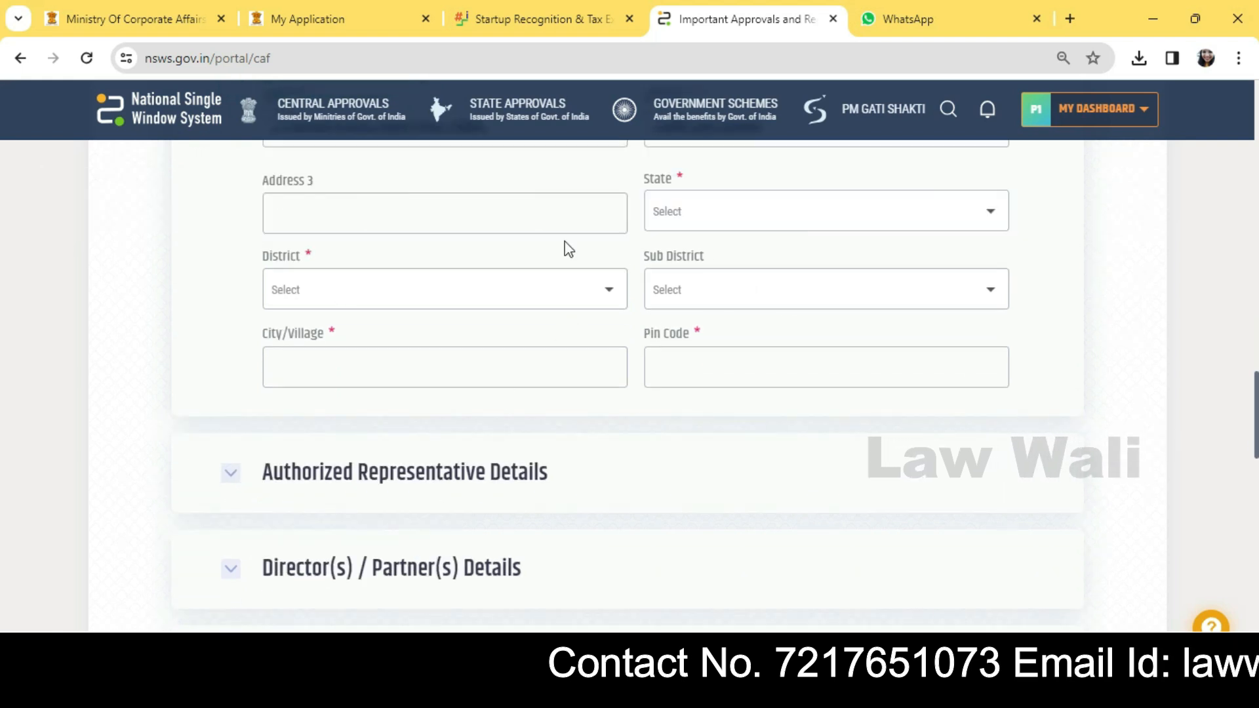
scroll(548, 360, "down", 4)
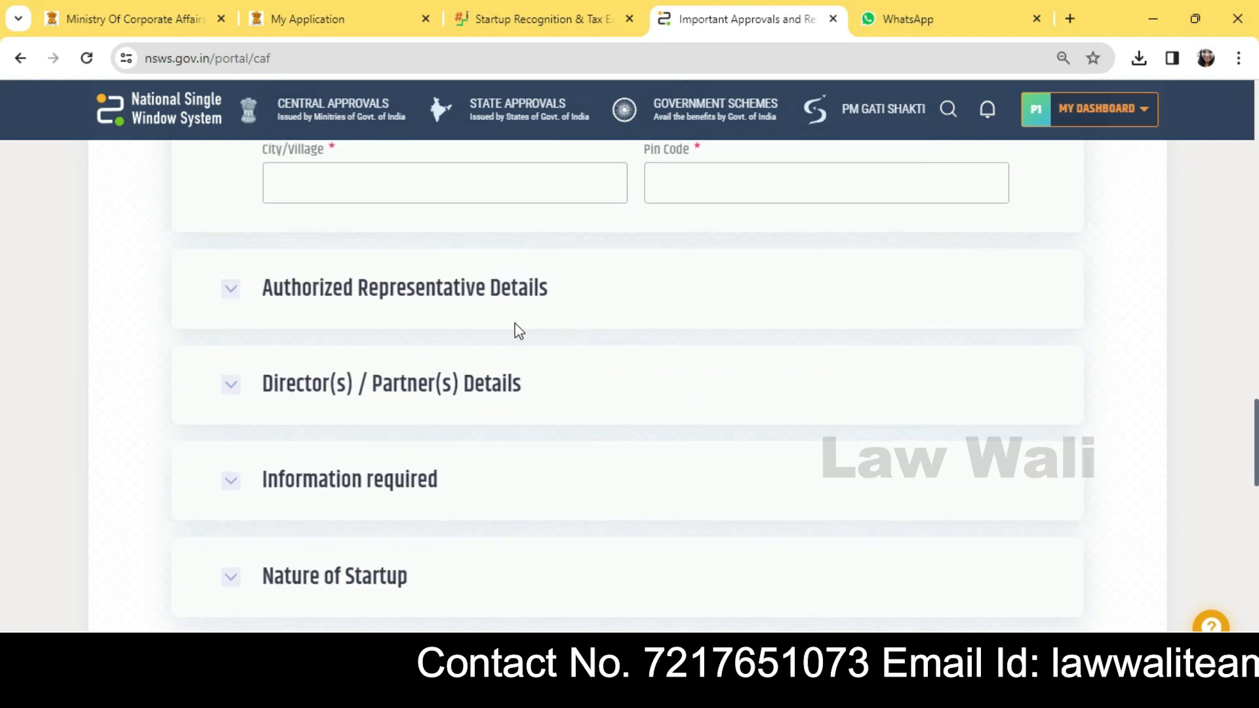
scroll(746, 343, "down", 5)
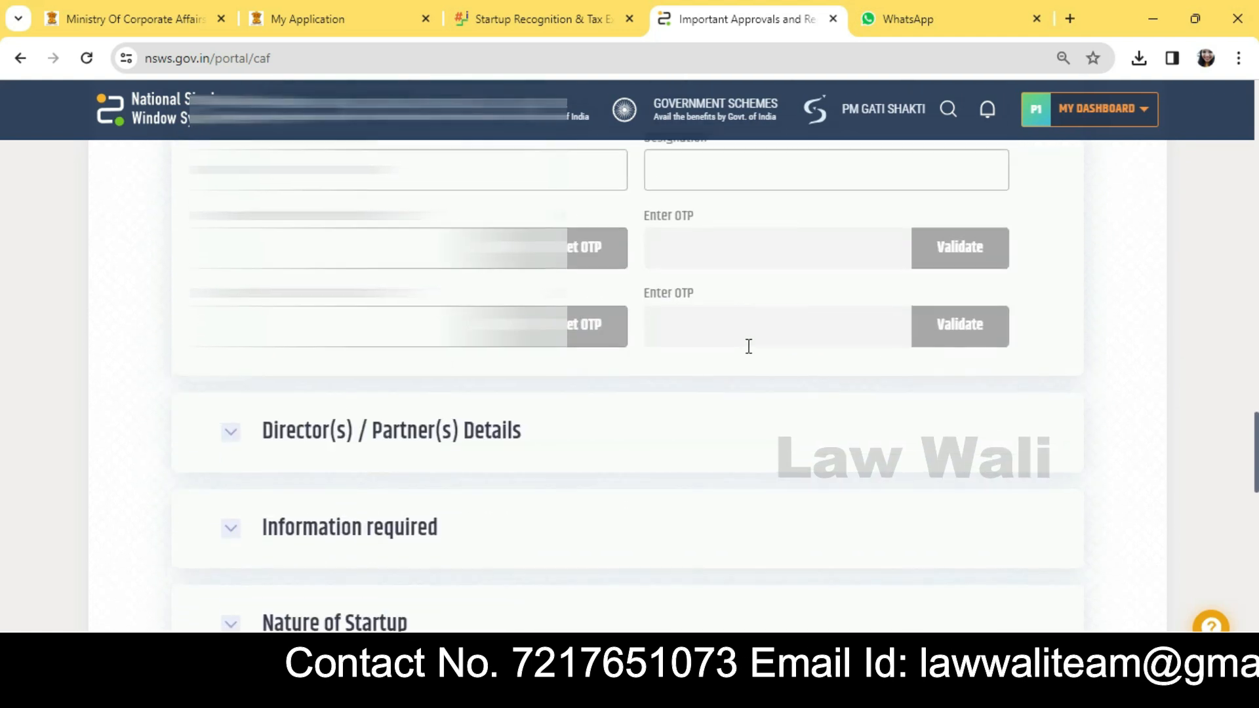
scroll(741, 354, "up", 1)
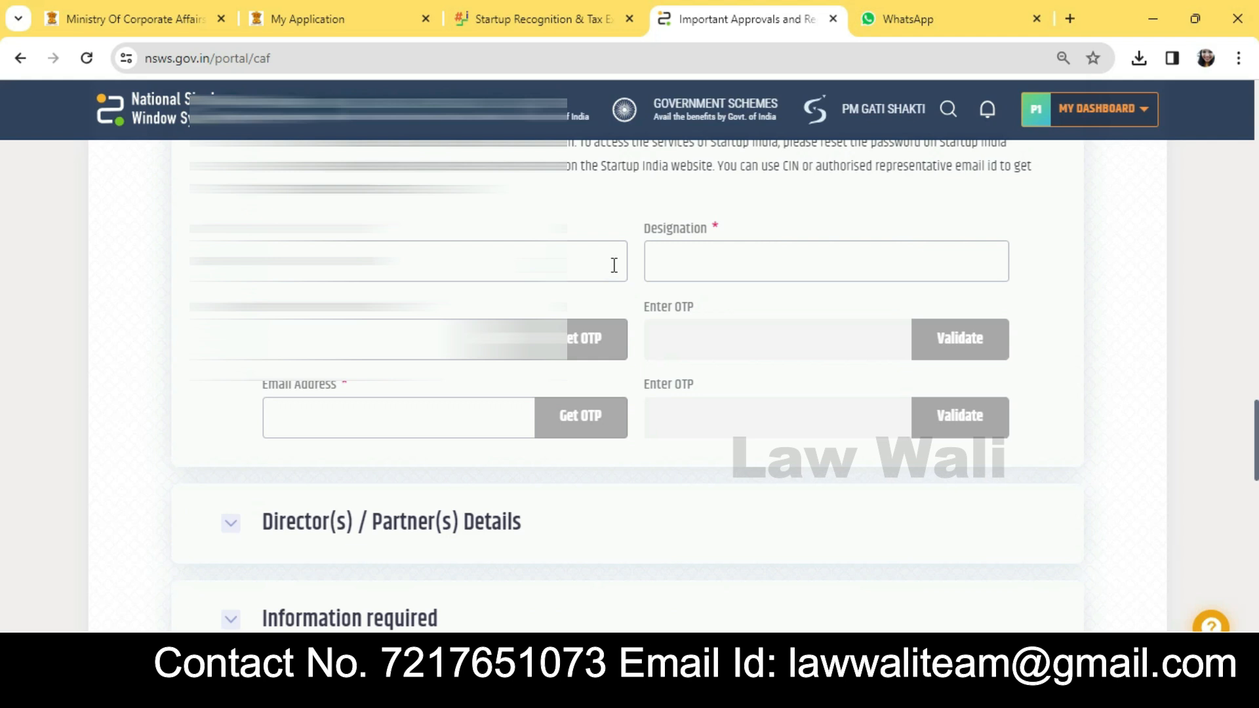
scroll(334, 390, "up", 1)
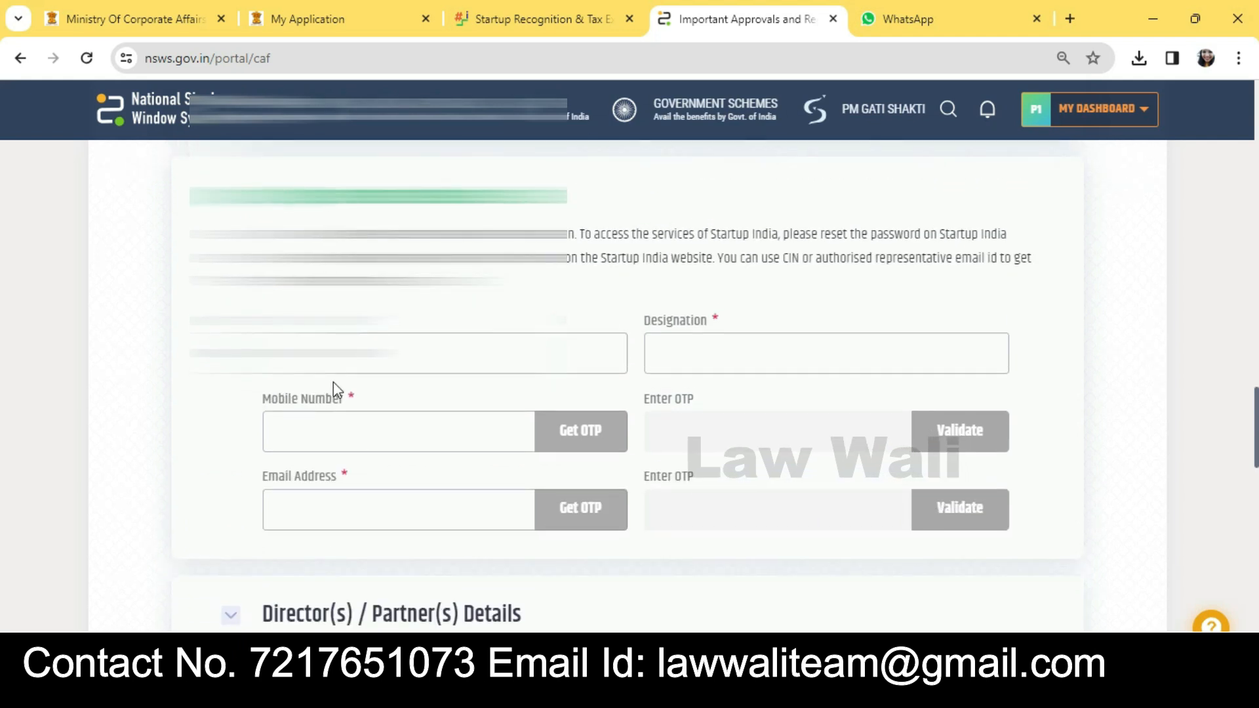
left_click(393, 353)
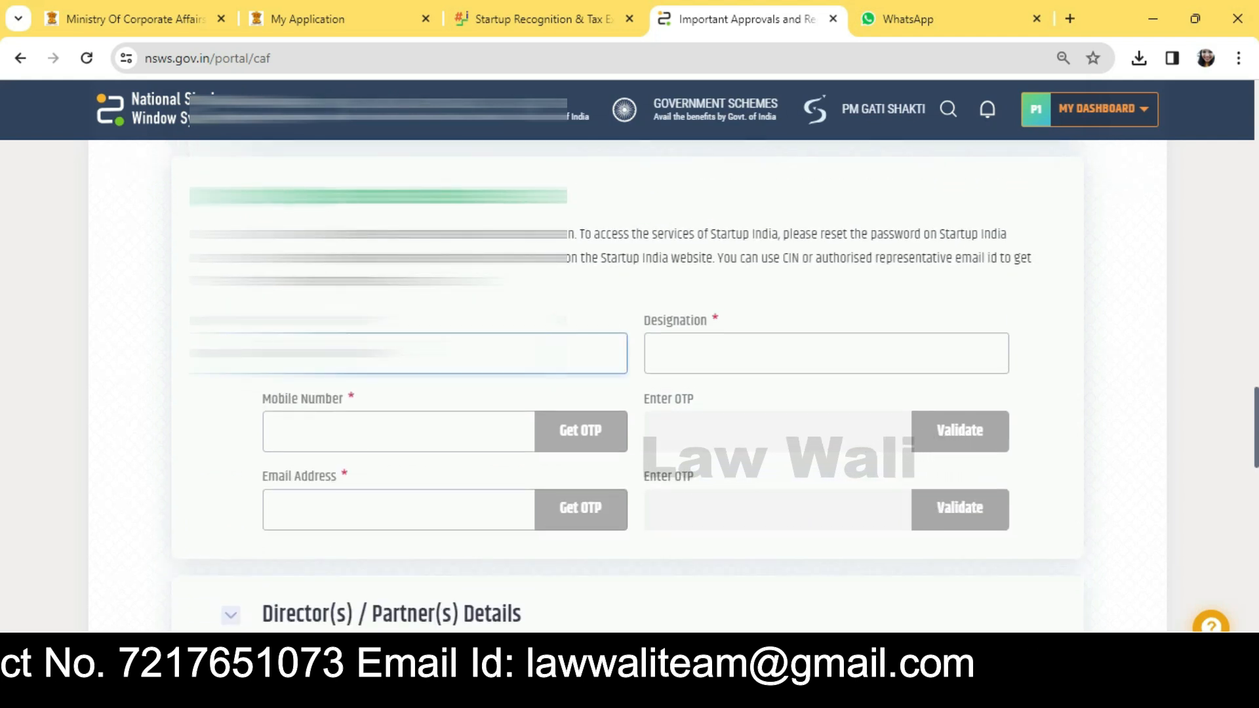
scroll(694, 334, "down", 1)
left_click(664, 257)
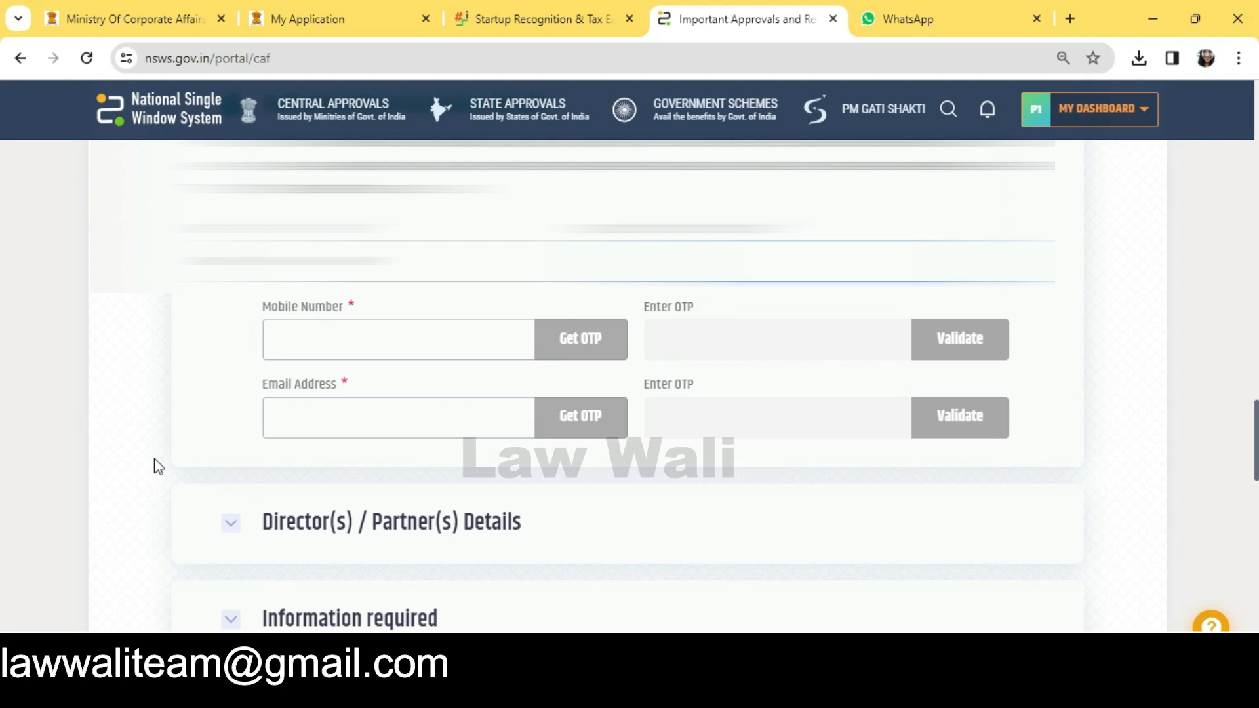
Step: Step through the representative's Mobile Number and Email Address fields and request an email OTP
left_click(360, 345)
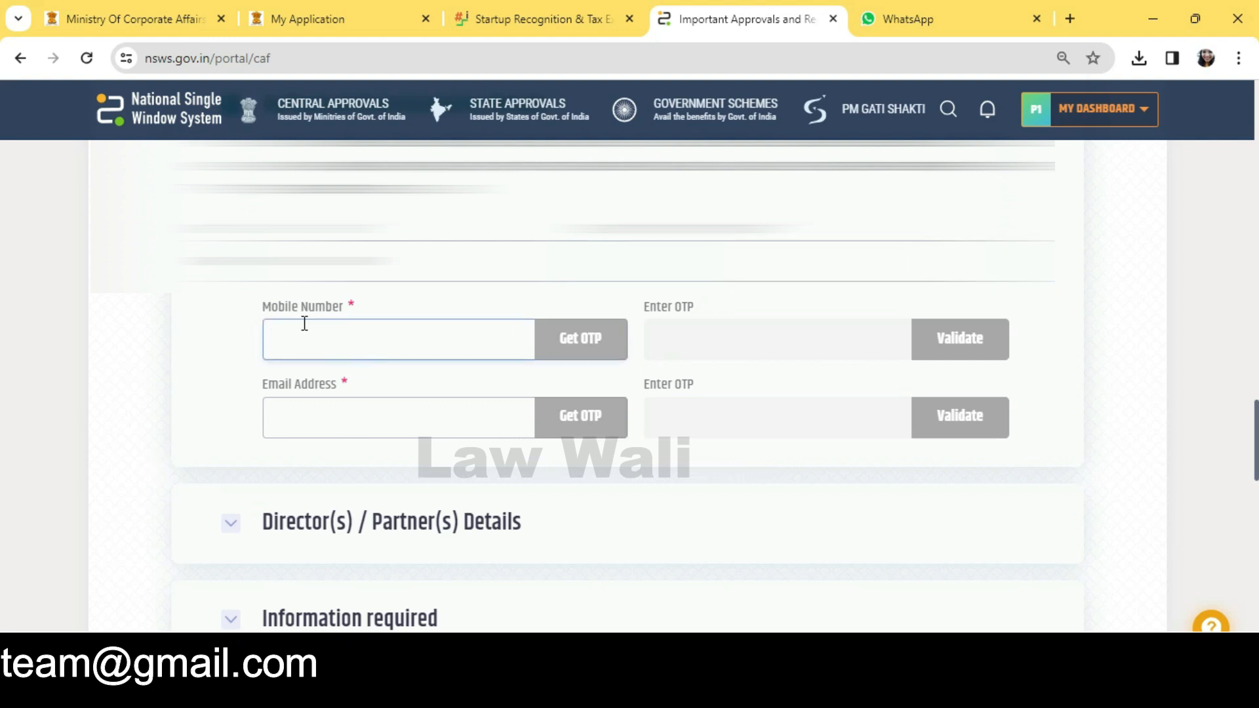
left_click(325, 409)
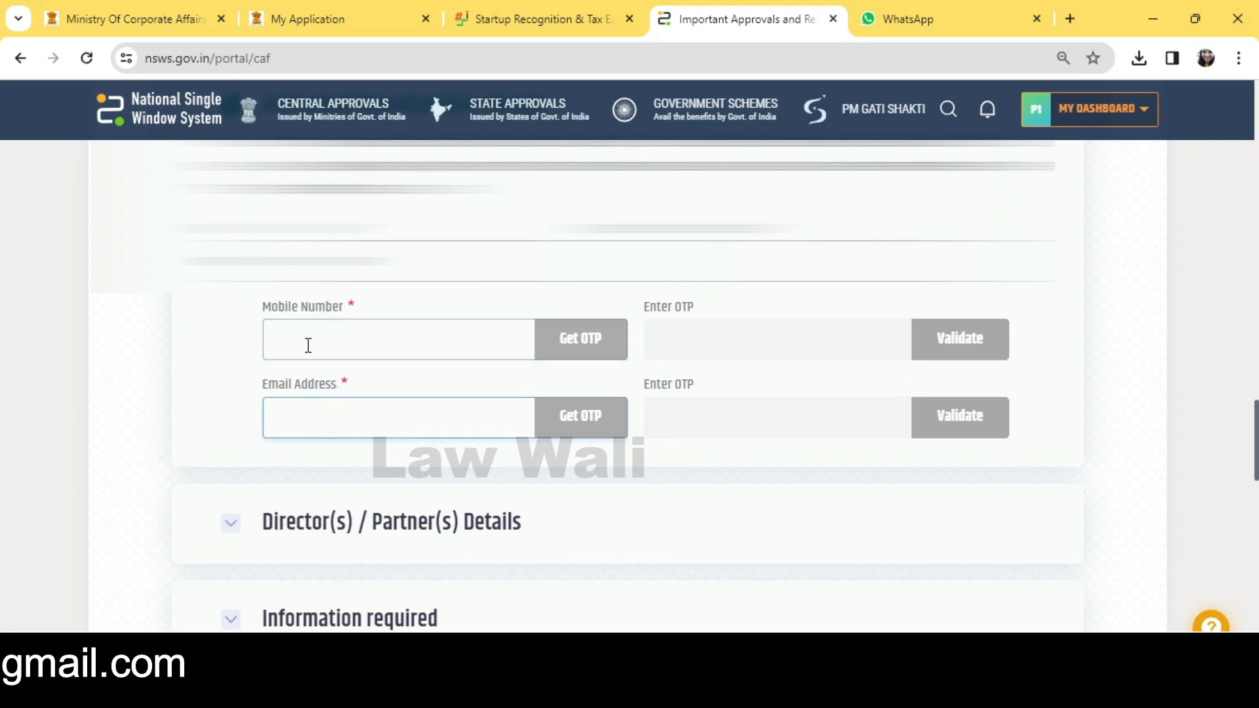
scroll(308, 346, "down", 2)
left_click(298, 240)
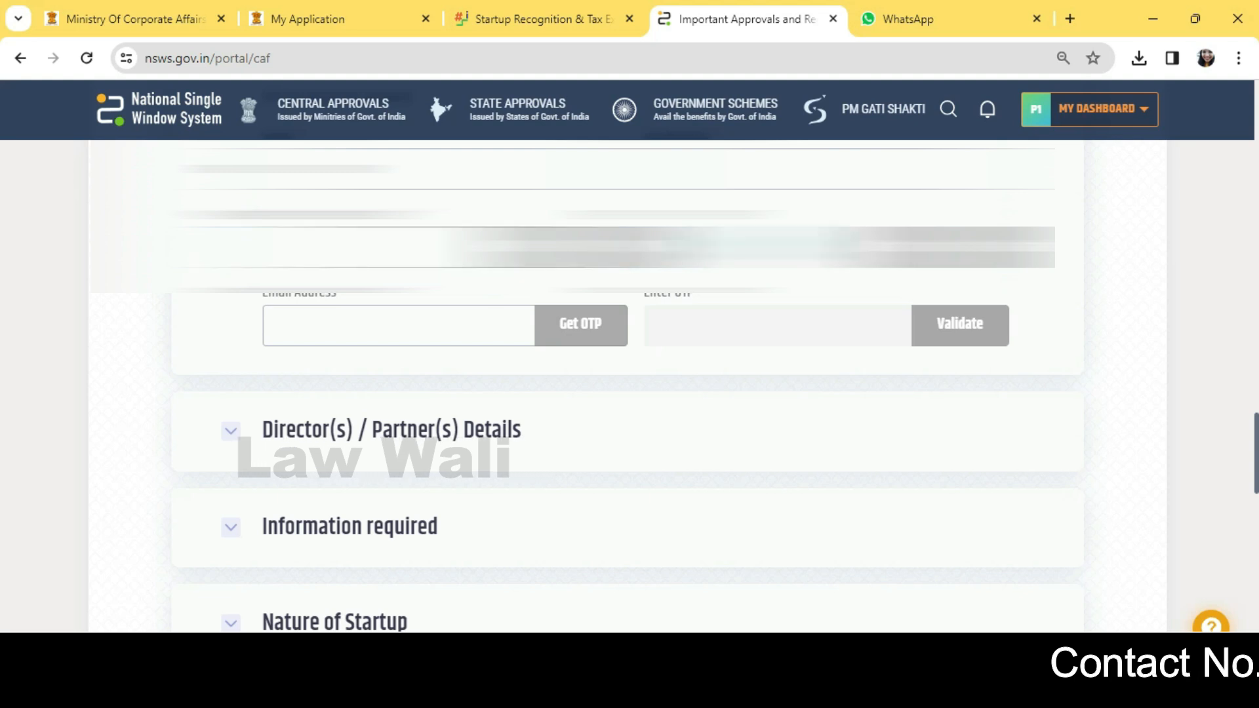
left_click(361, 322)
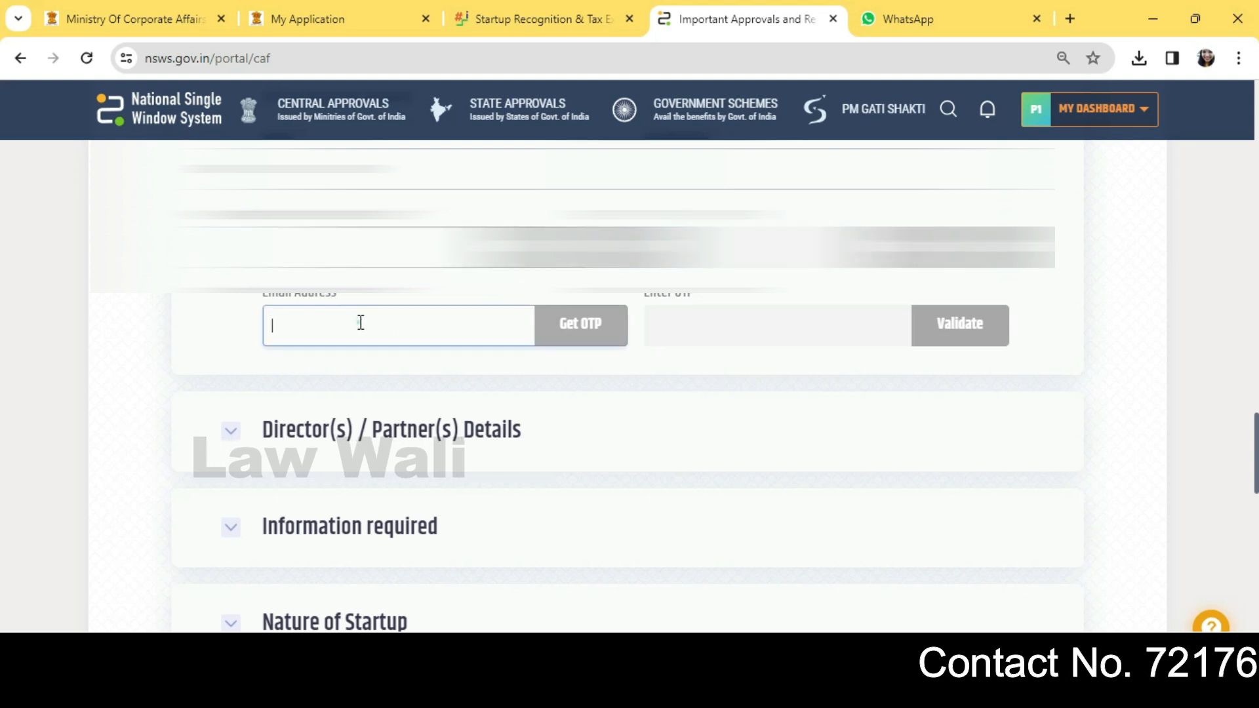
left_click(590, 339)
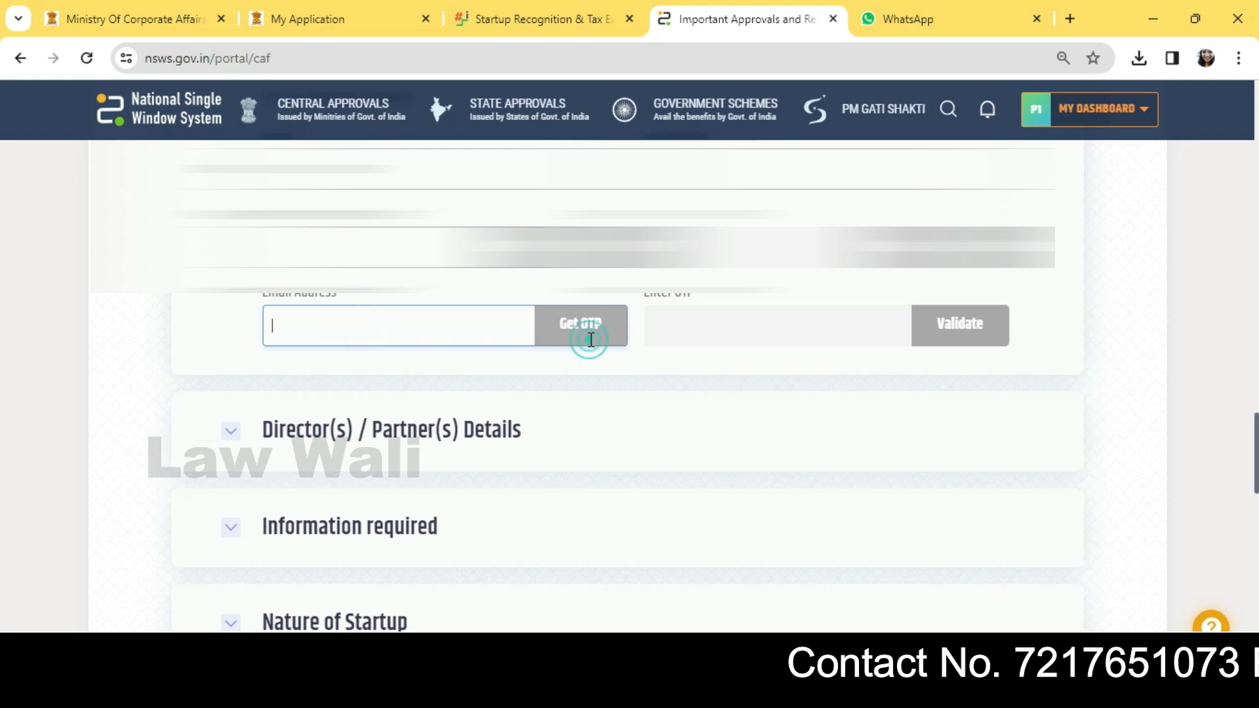
left_click(737, 328)
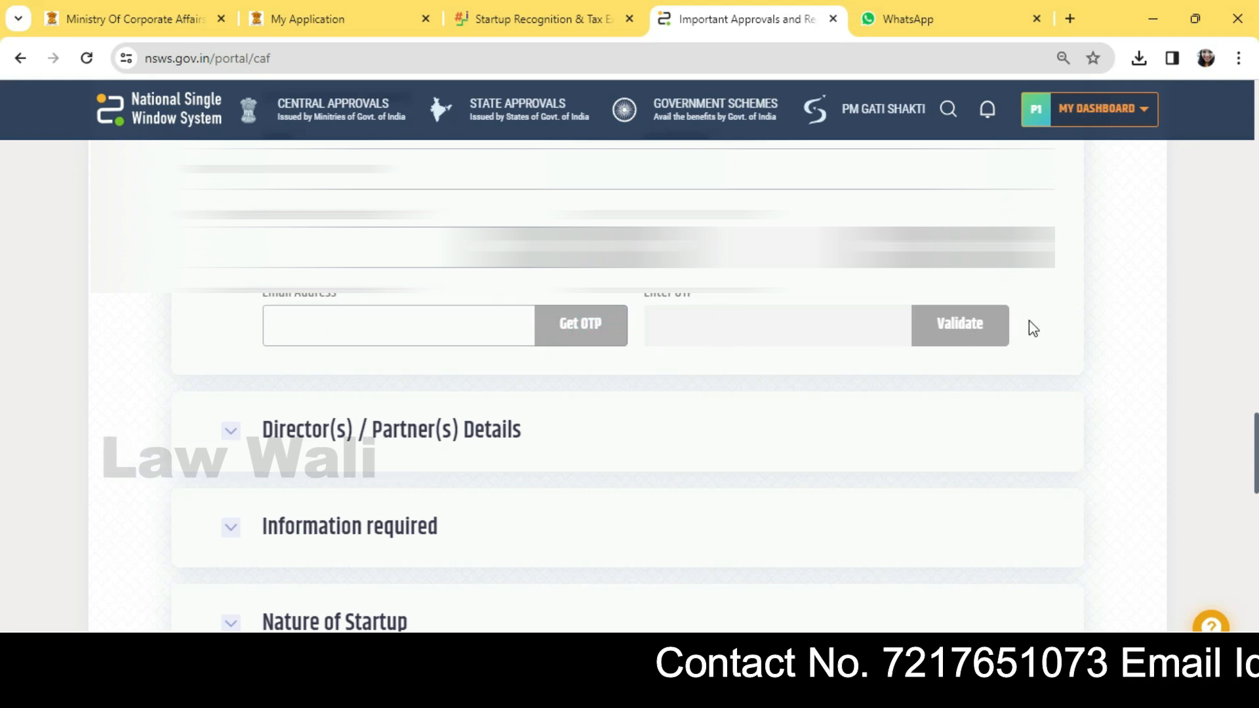
scroll(1033, 328, "down", 3)
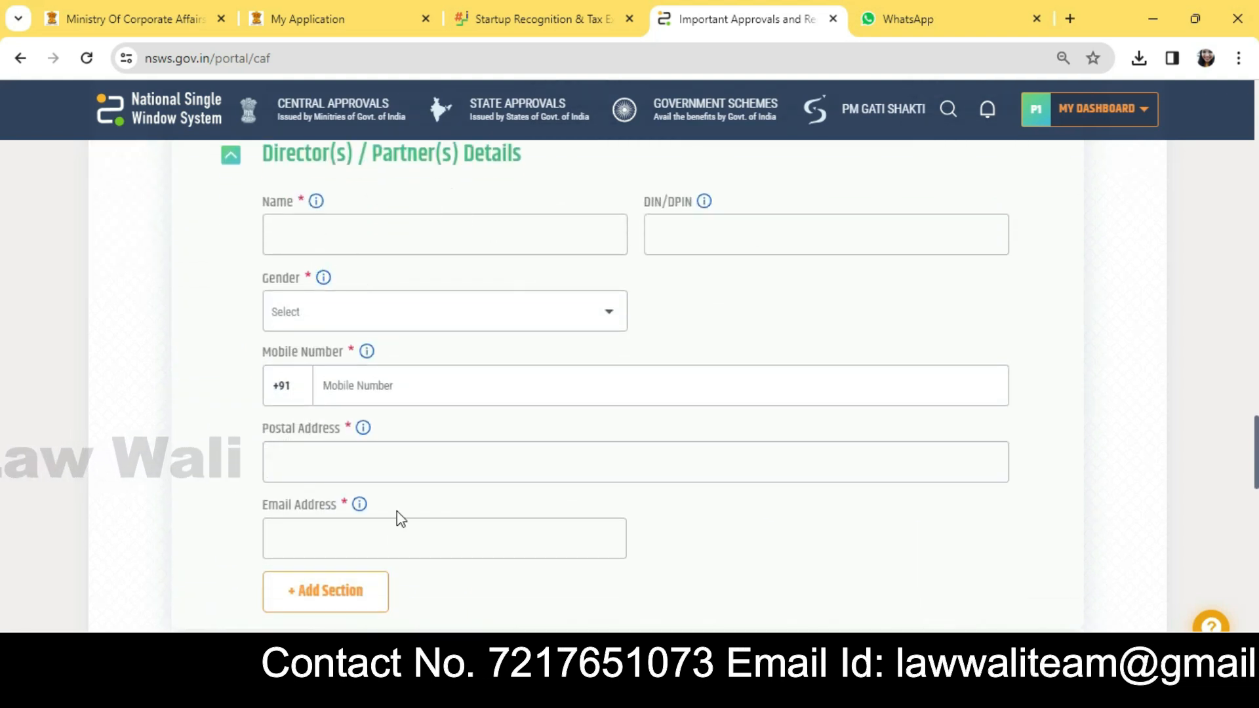
Step: Step through the first director's name, DIN/DPIN, mobile, postal address and email fields
left_click(351, 243)
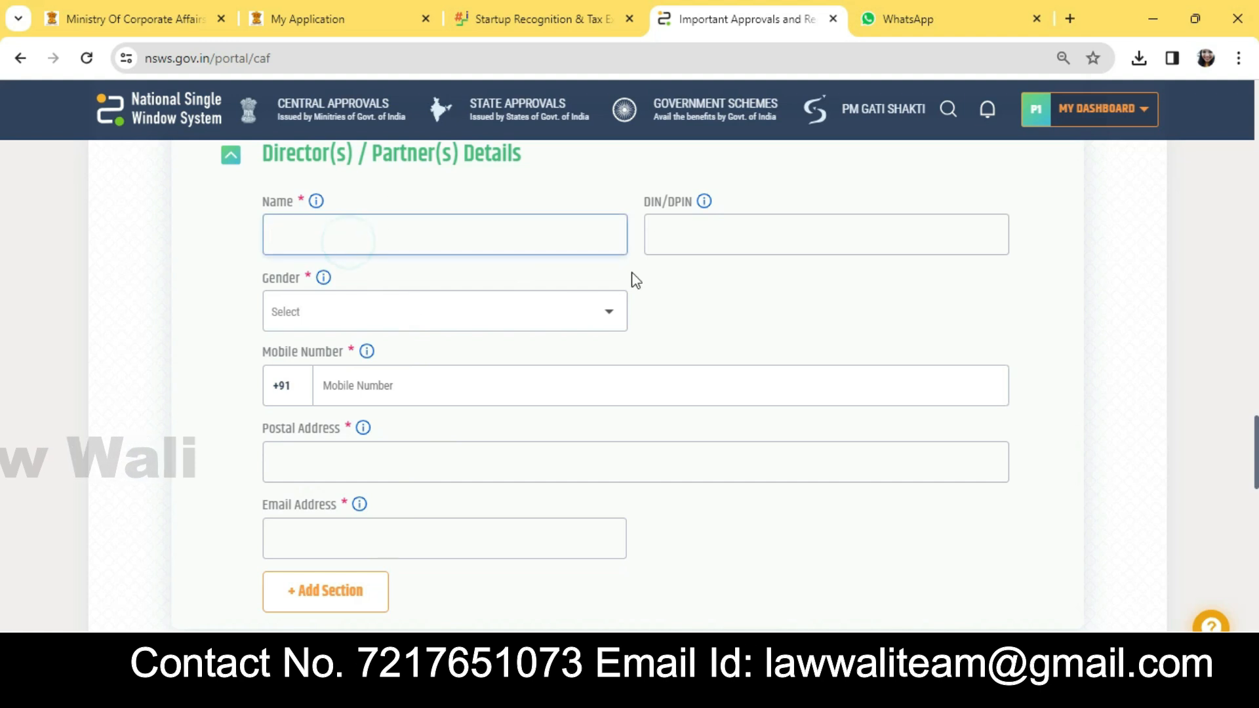
left_click(512, 228)
left_click(692, 233)
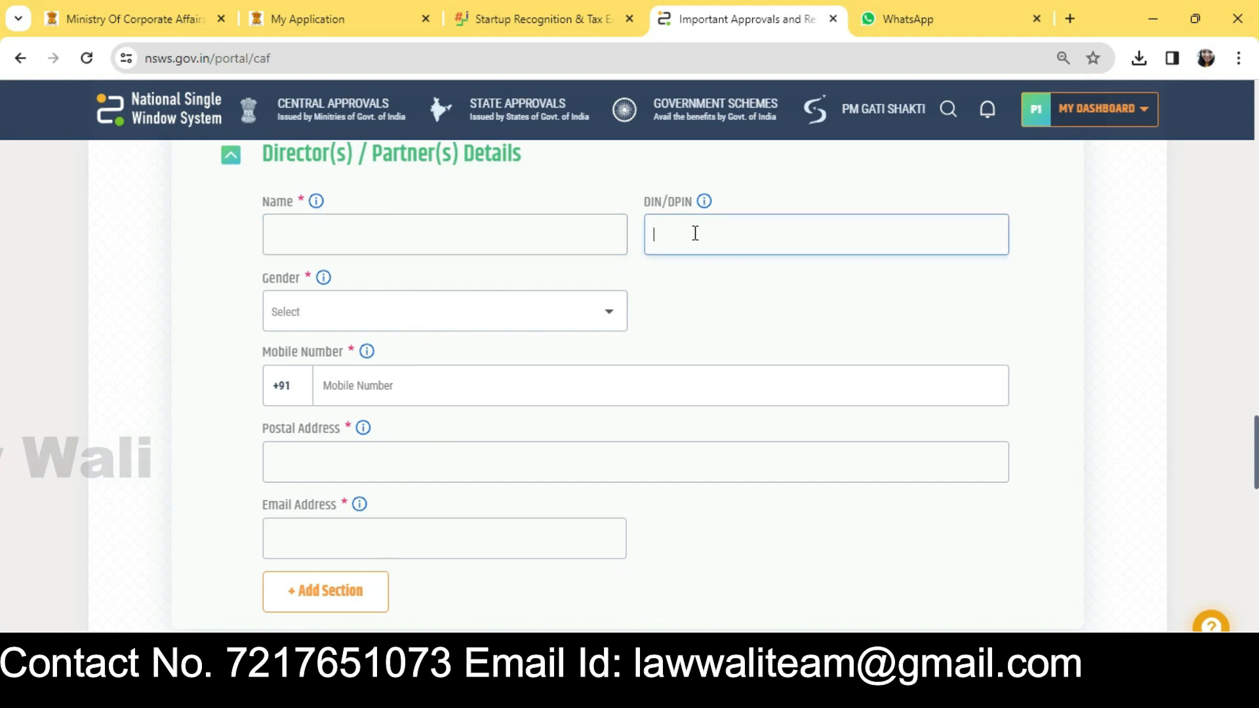
left_click(423, 394)
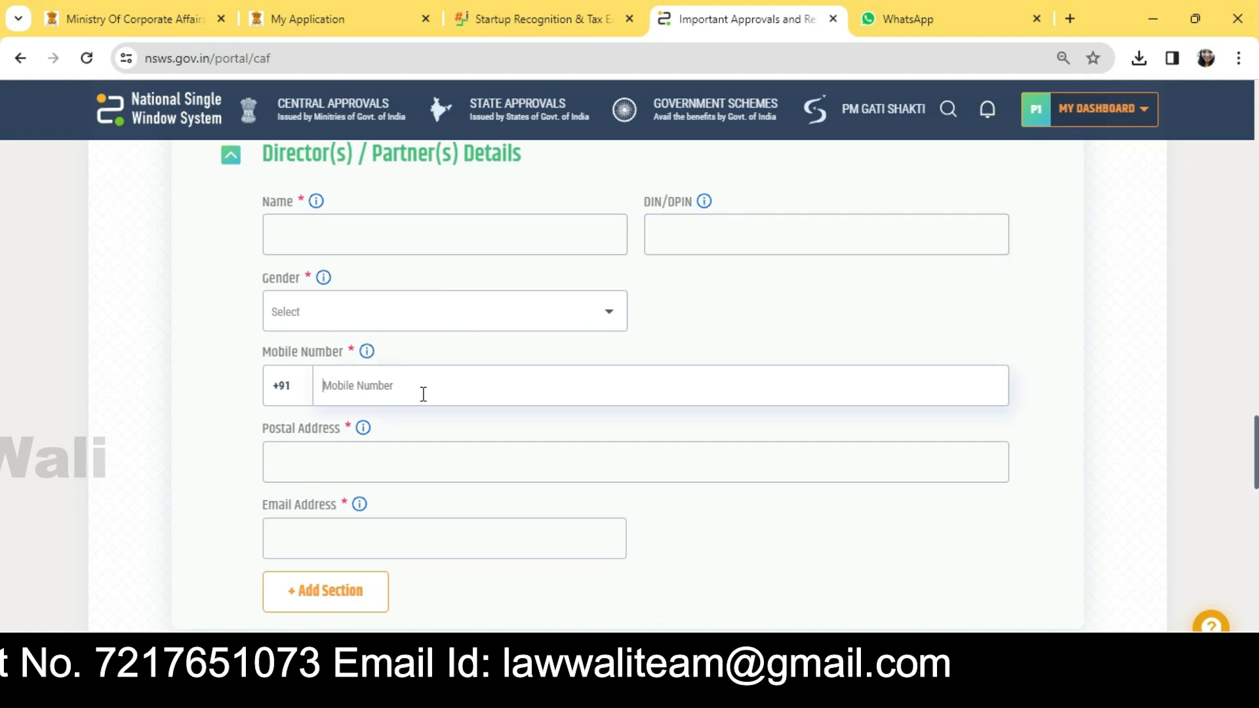
scroll(455, 430, "down", 2)
left_click(441, 364)
left_click(433, 437)
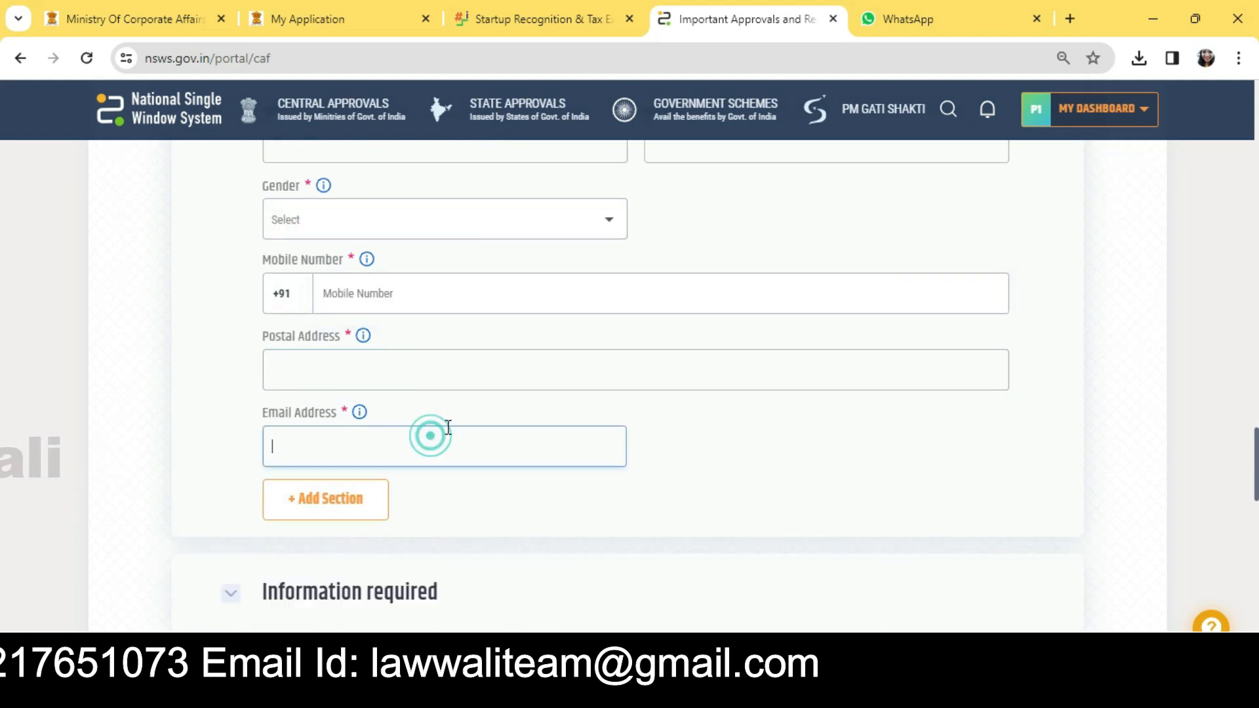
scroll(448, 427, "down", 2)
scroll(423, 348, "up", 2)
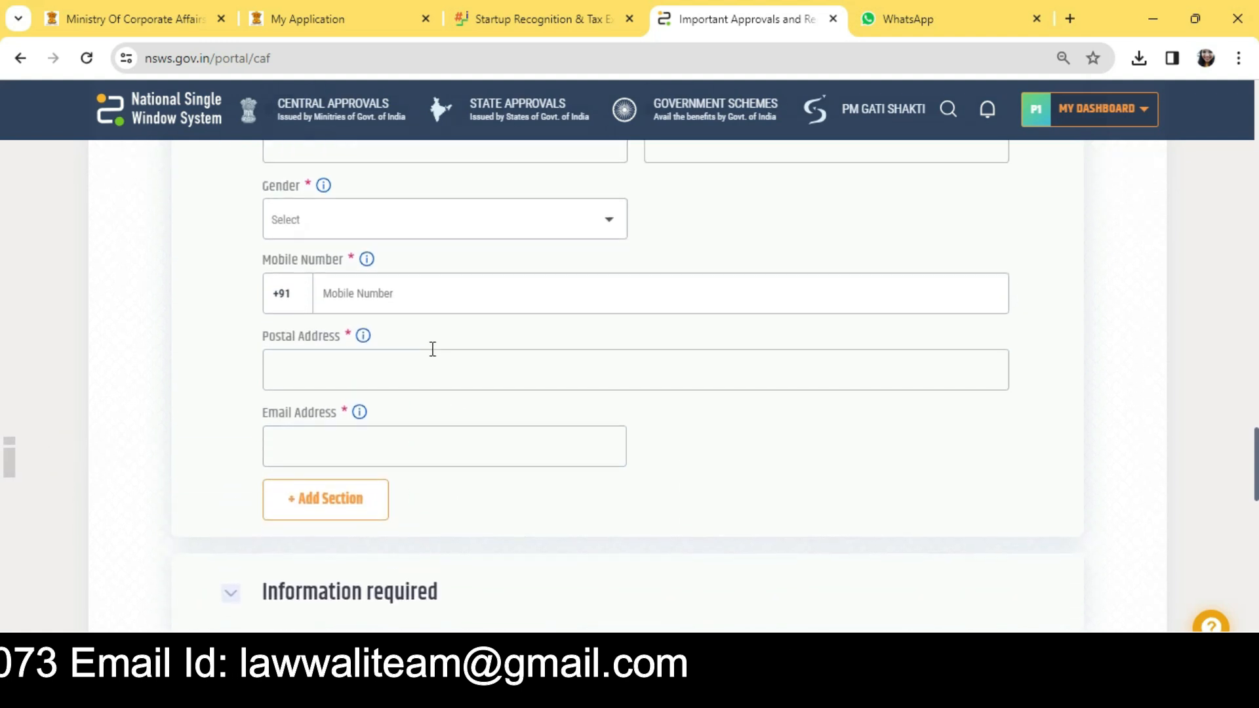
Step: Add a Details 2 director block and step through its name, DIN/DPIN, gender, mobile and address fields
left_click(348, 498)
scroll(402, 464, "down", 6)
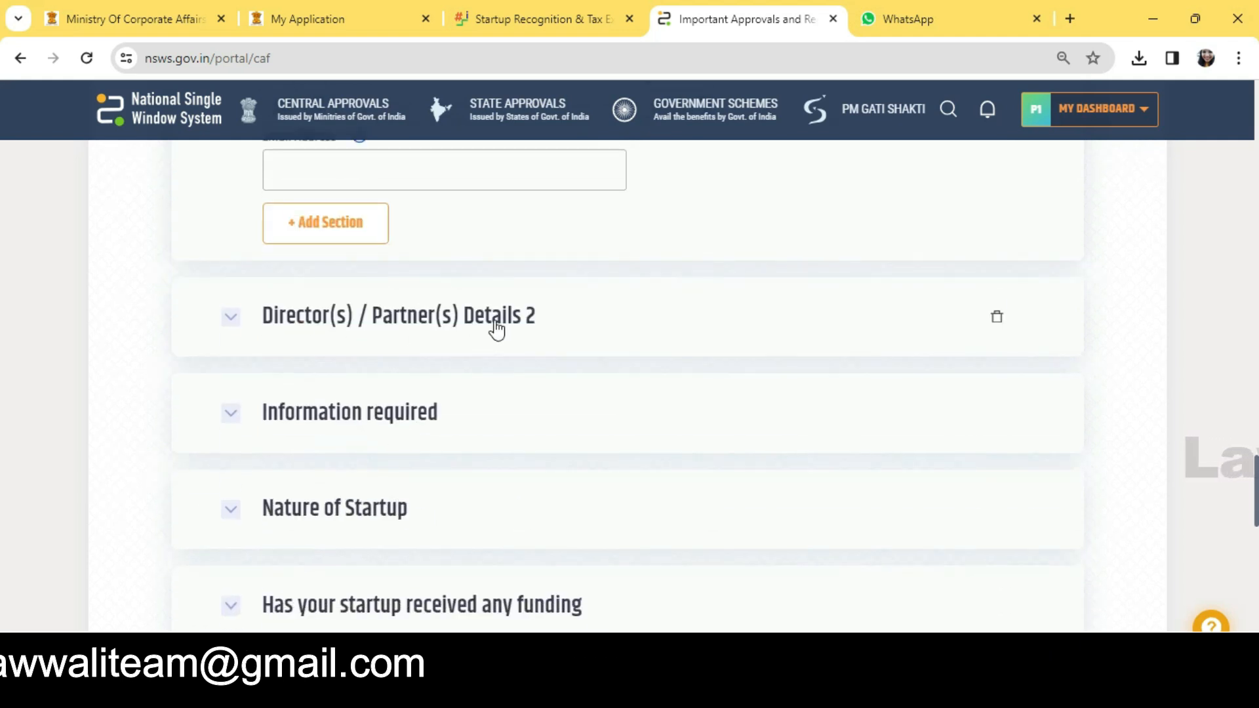
left_click(496, 330)
scroll(660, 407, "down", 2)
left_click(513, 319)
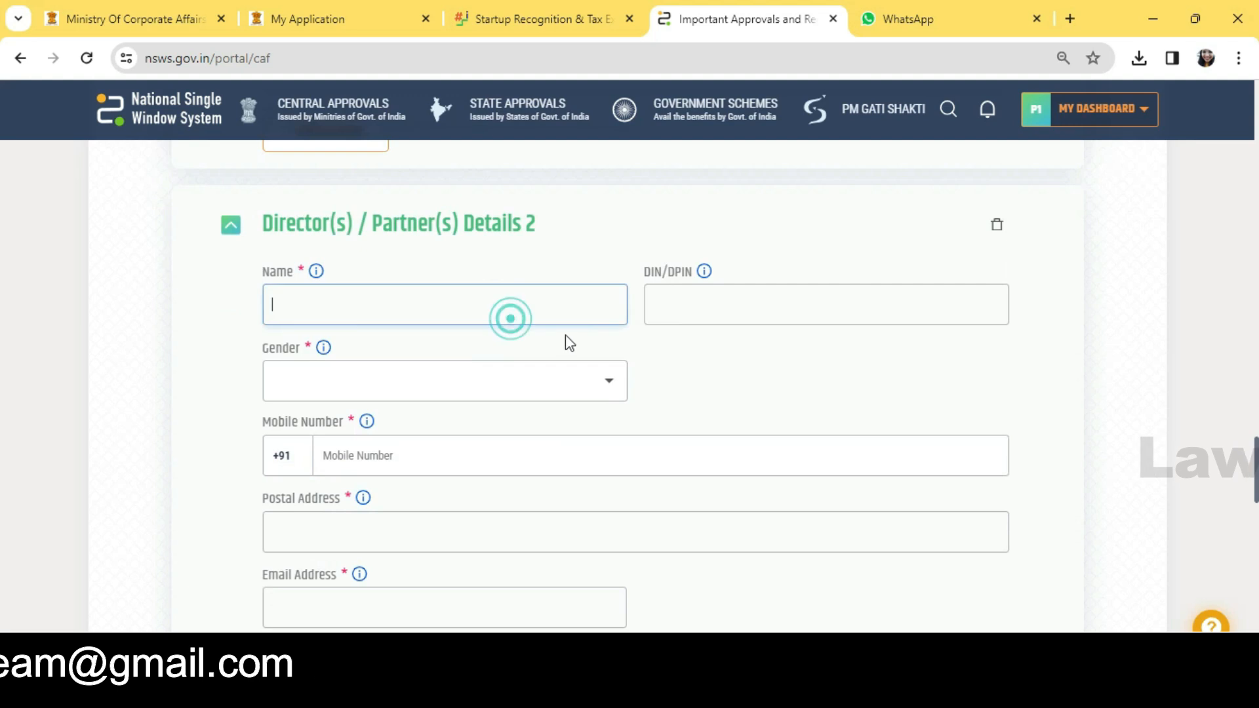
left_click(692, 305)
left_click(459, 394)
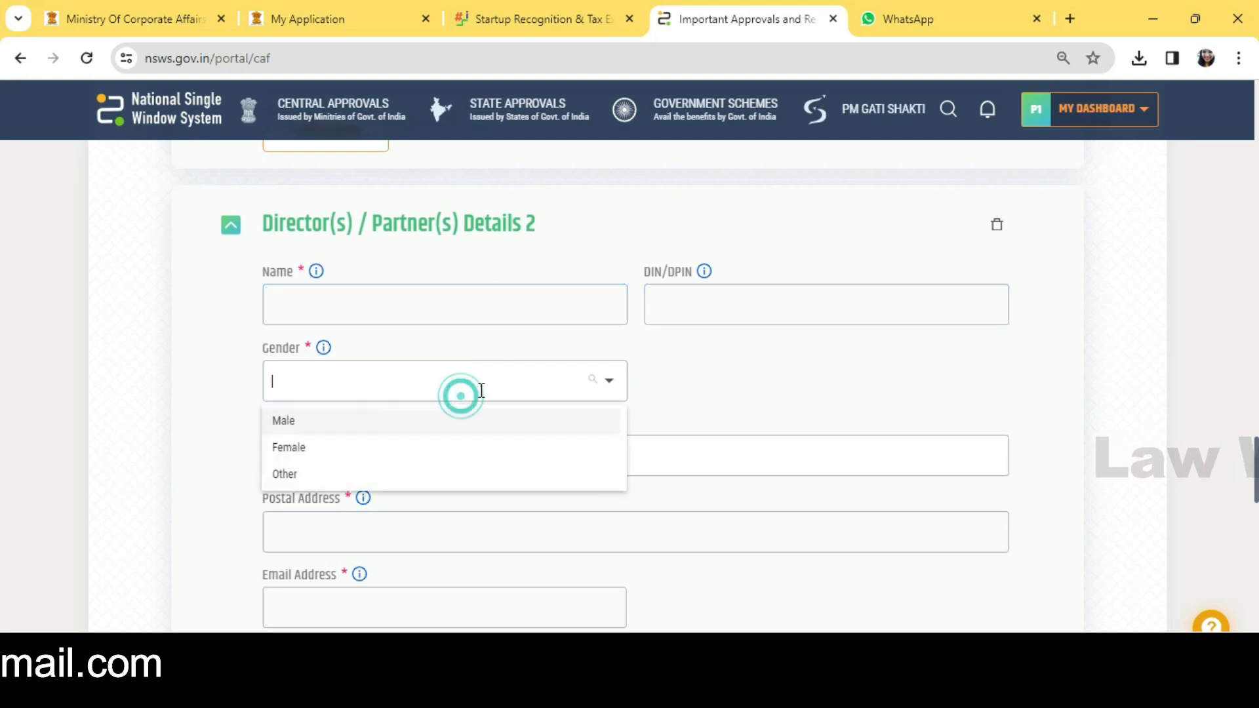
scroll(675, 385, "down", 3)
left_click(636, 268)
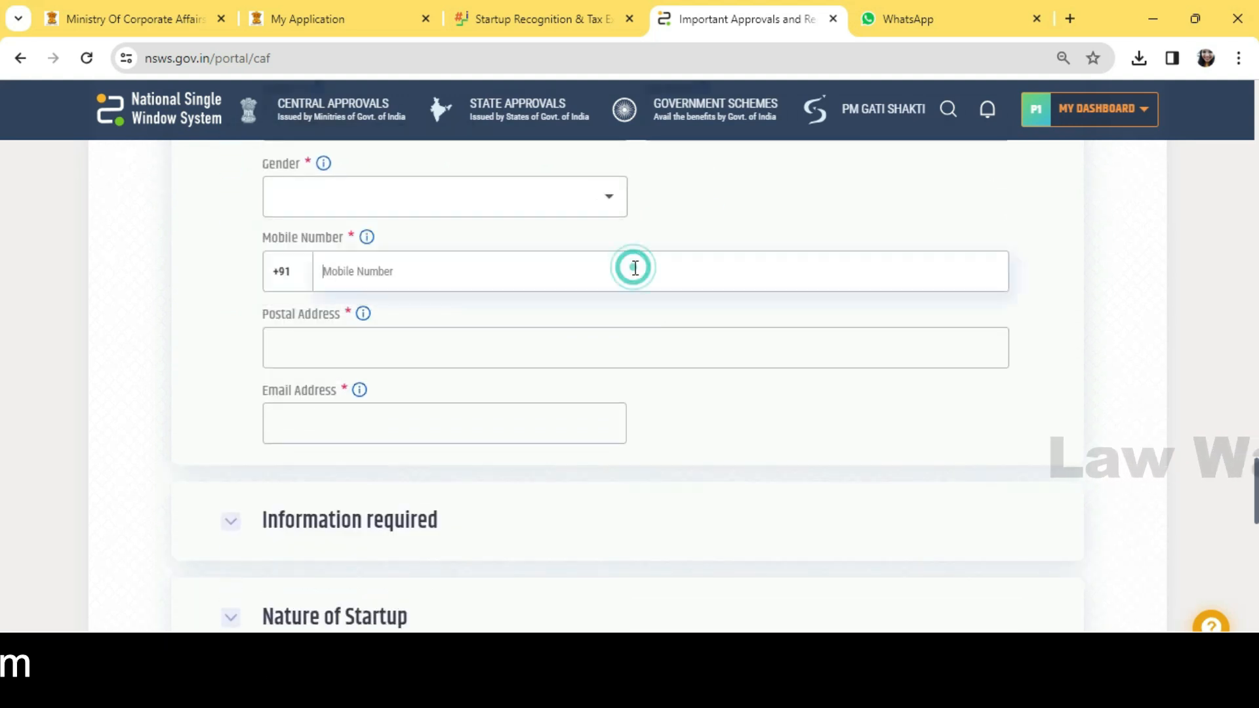
left_click(495, 366)
left_click(471, 426)
Step: Leave the second director's email empty and expand the Information required section
left_click(730, 435)
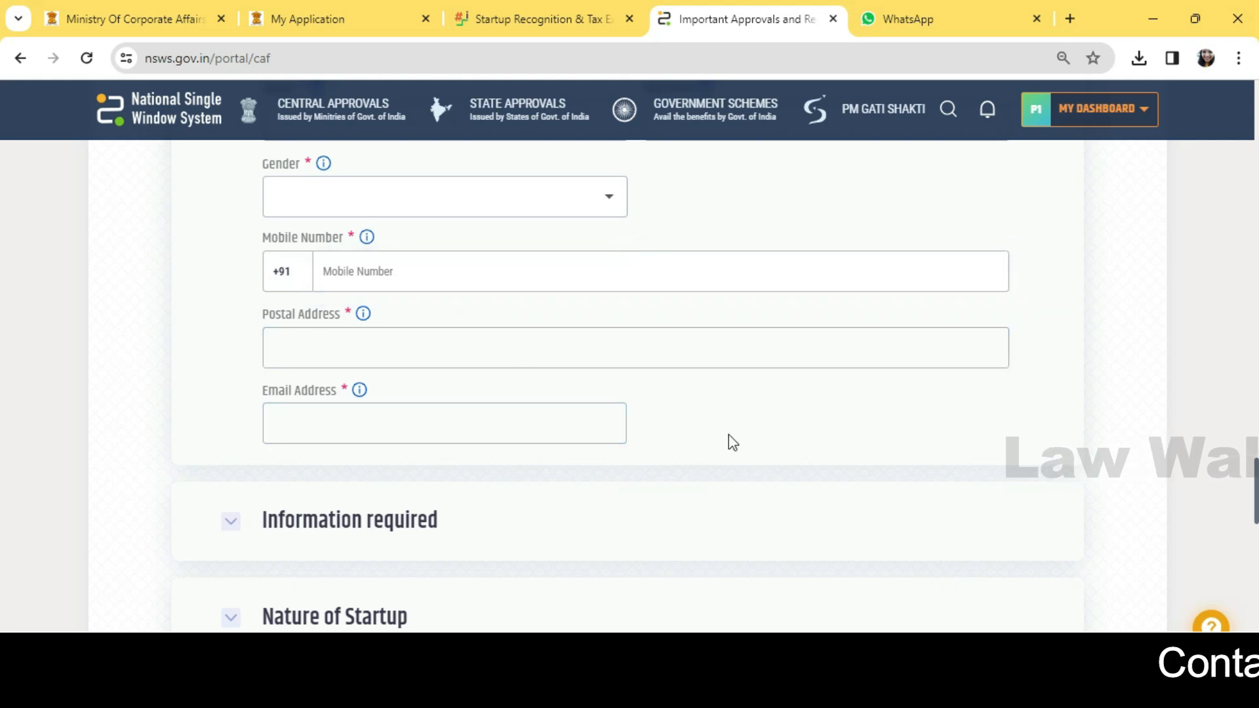
scroll(736, 427, "down", 3)
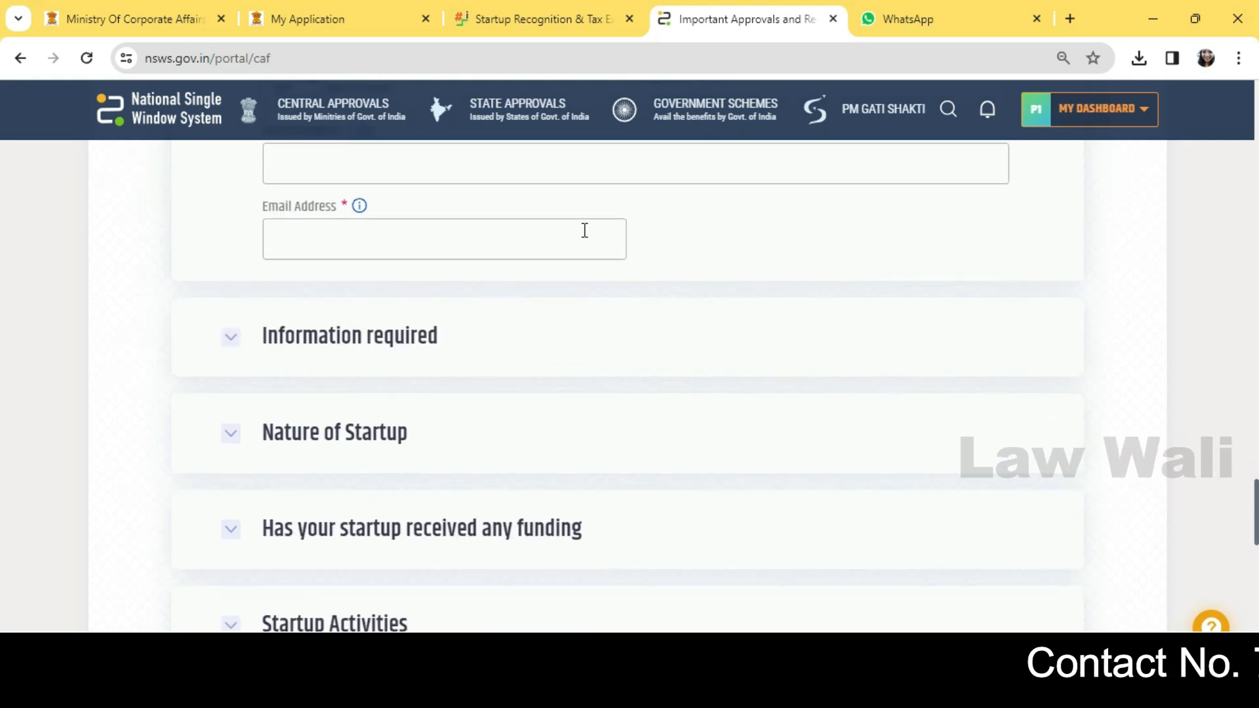
left_click(405, 350)
Step: Collapse and reopen Information required, then select the current number of employees field
scroll(767, 444, "down", 1)
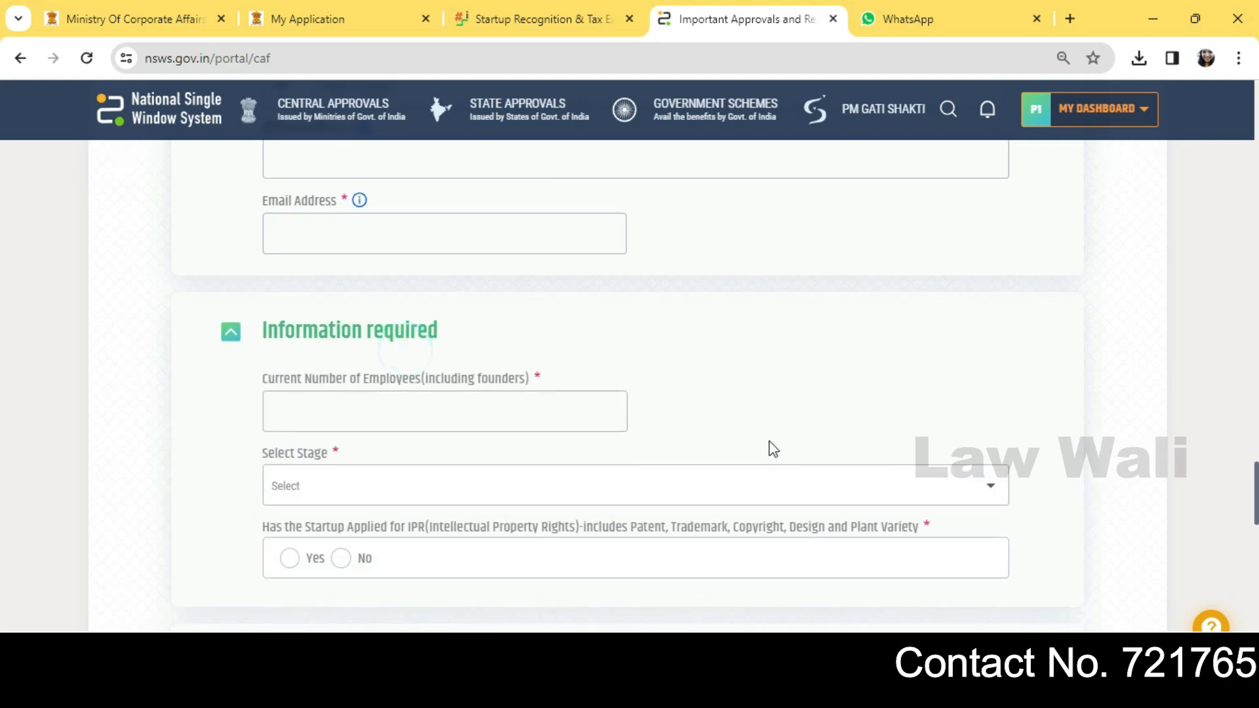
left_click(692, 264)
left_click(478, 259)
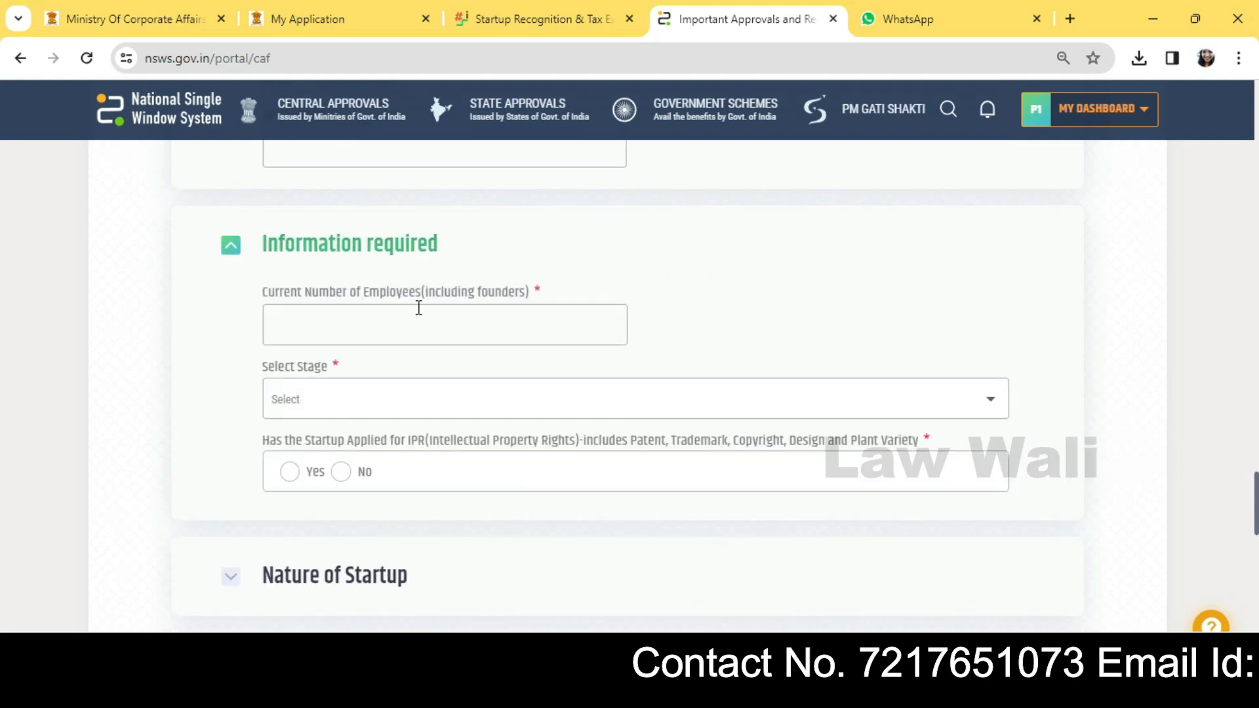
left_click(385, 317)
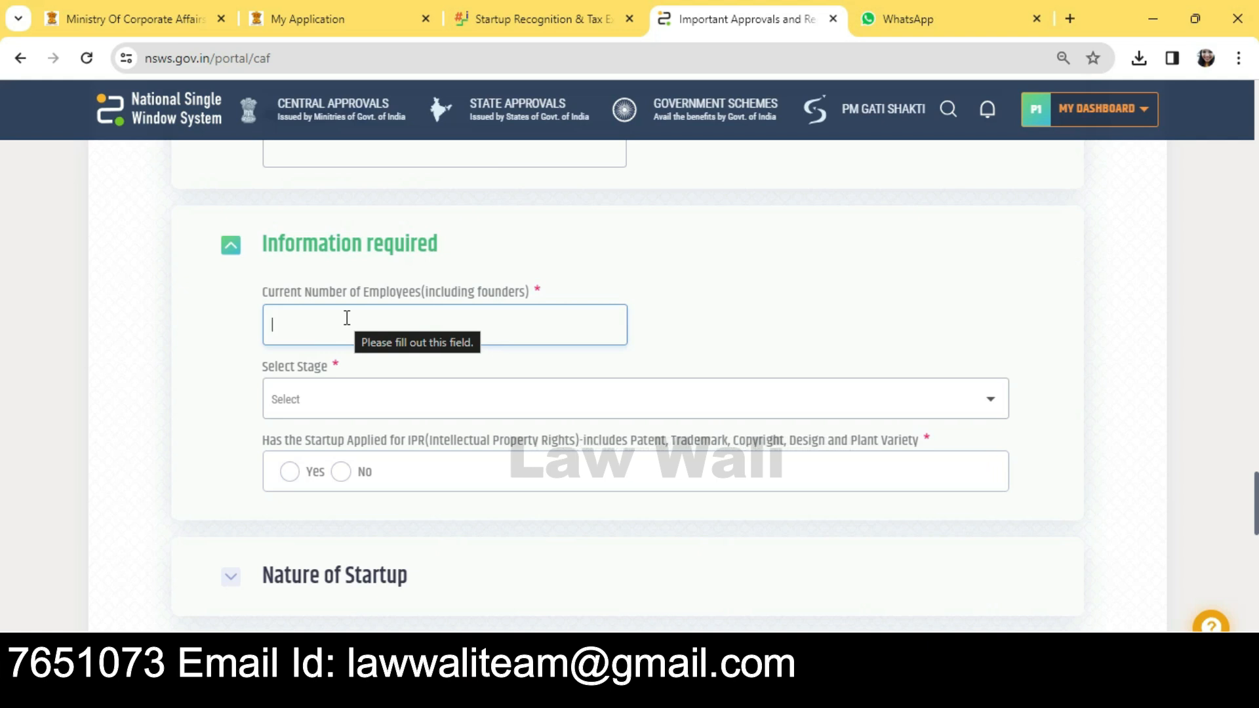
Step: Set the startup stage to Ideation and answer No to the IPR question
left_click(387, 383)
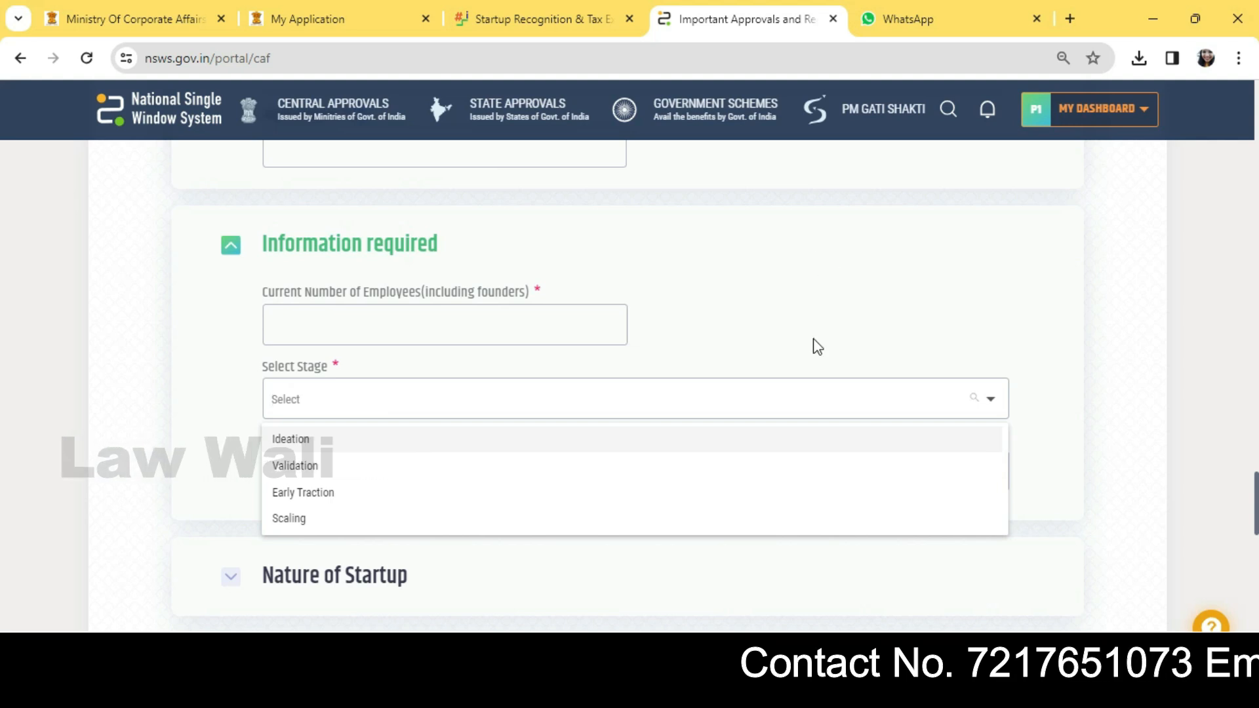
left_click(787, 441)
scroll(1101, 458, "down", 3)
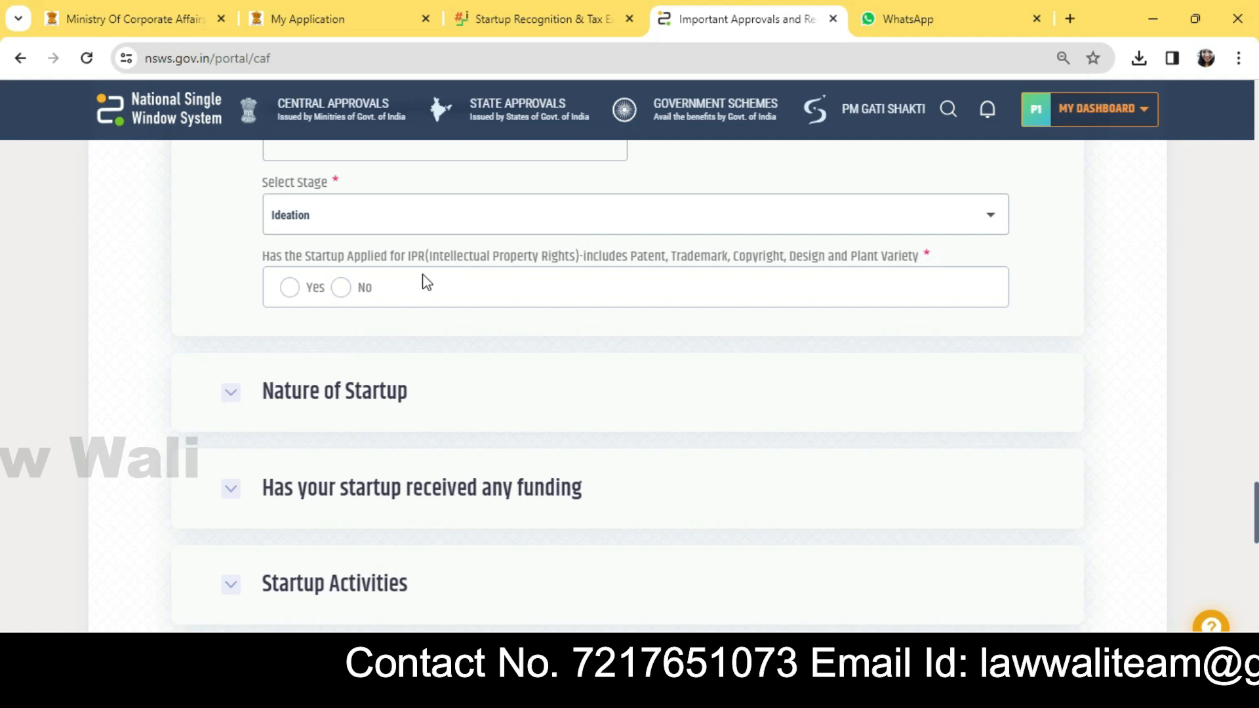
left_click(290, 288)
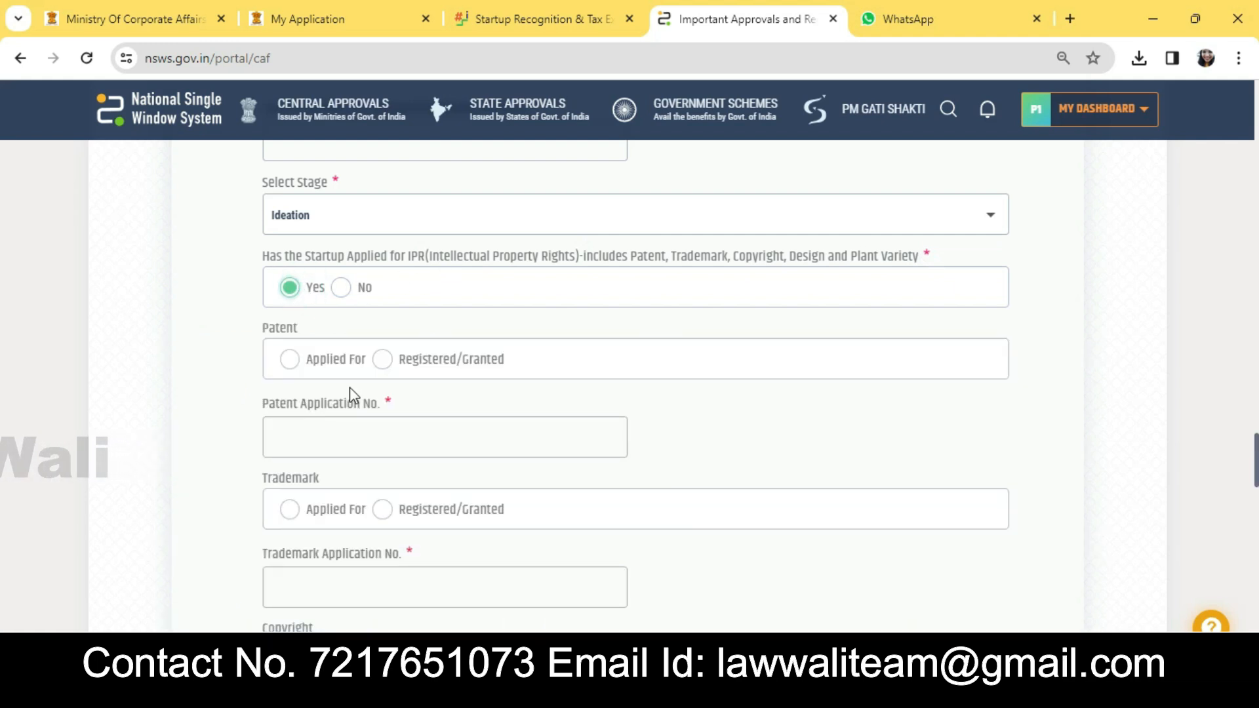
left_click(346, 290)
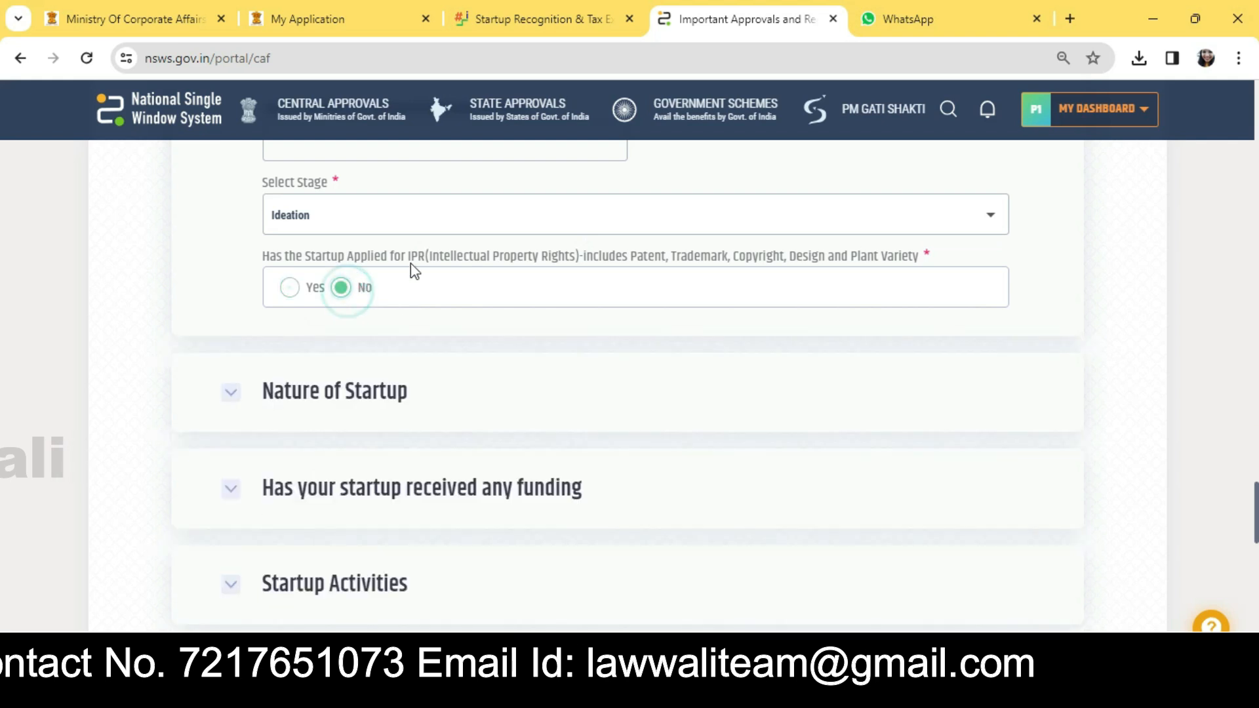
scroll(377, 377, "down", 2)
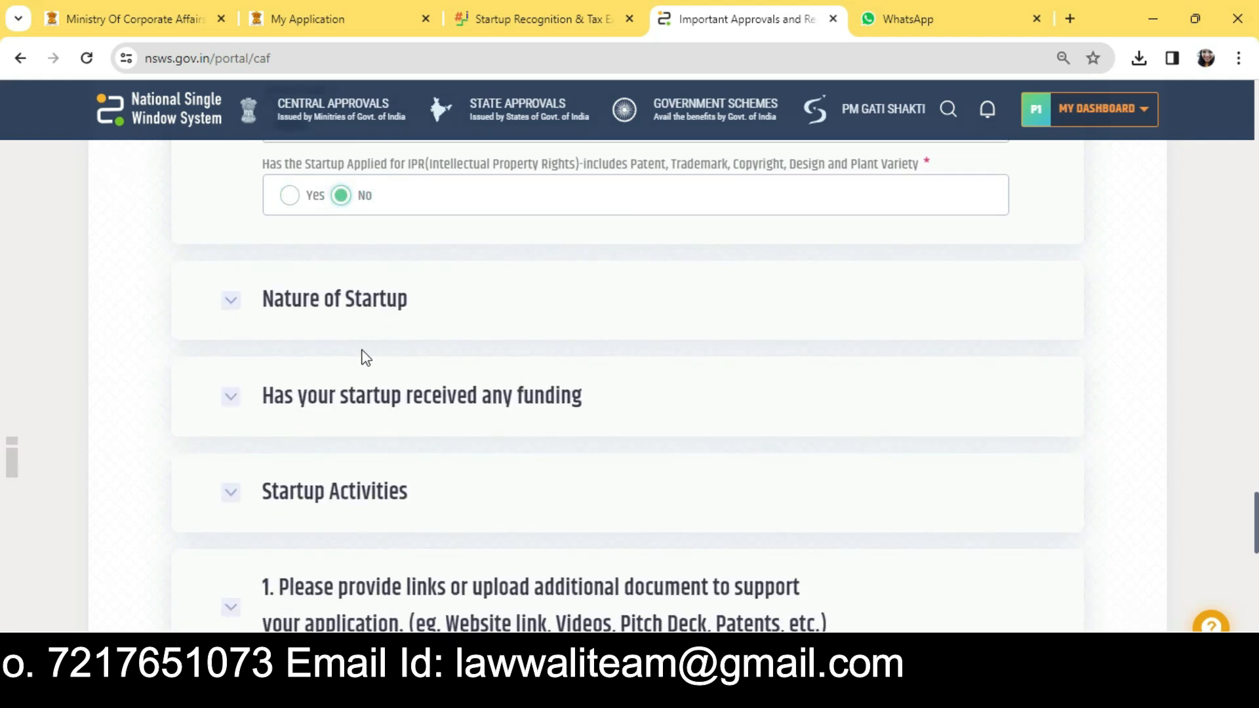
Step: Expand Nature of Startup, view its Select options, then expand Startup Activities
left_click(349, 304)
scroll(558, 347, "down", 2)
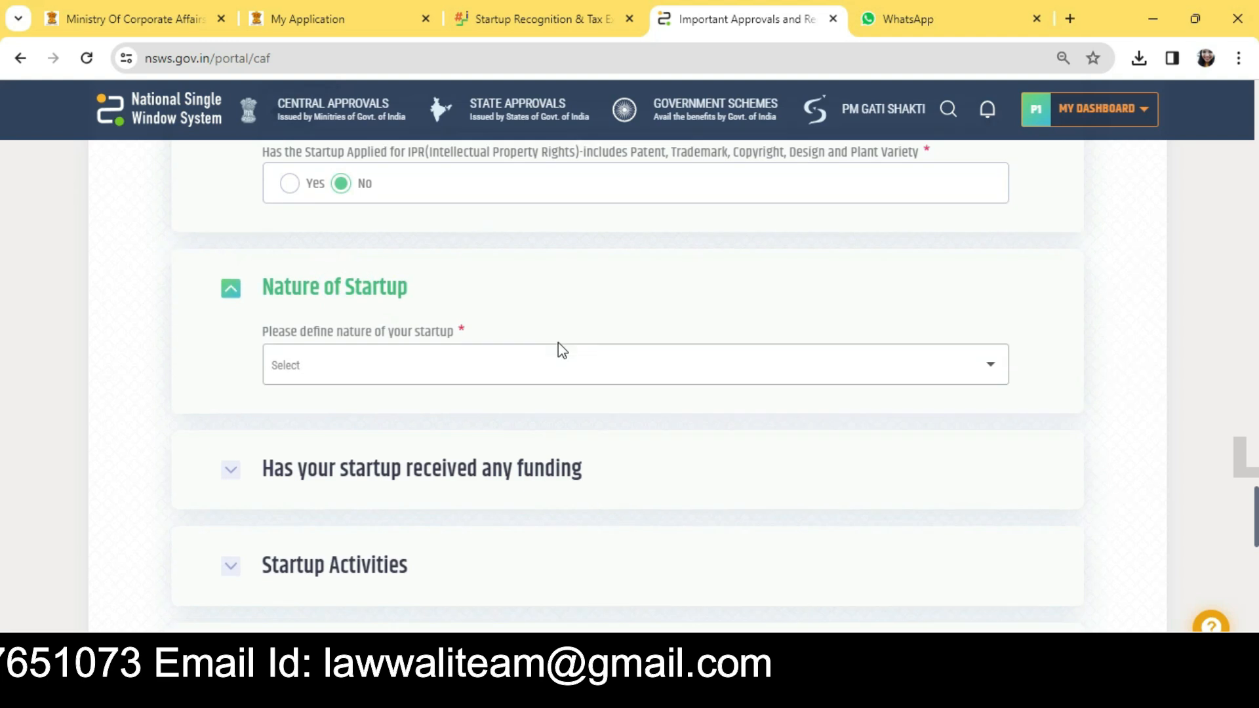
left_click(512, 293)
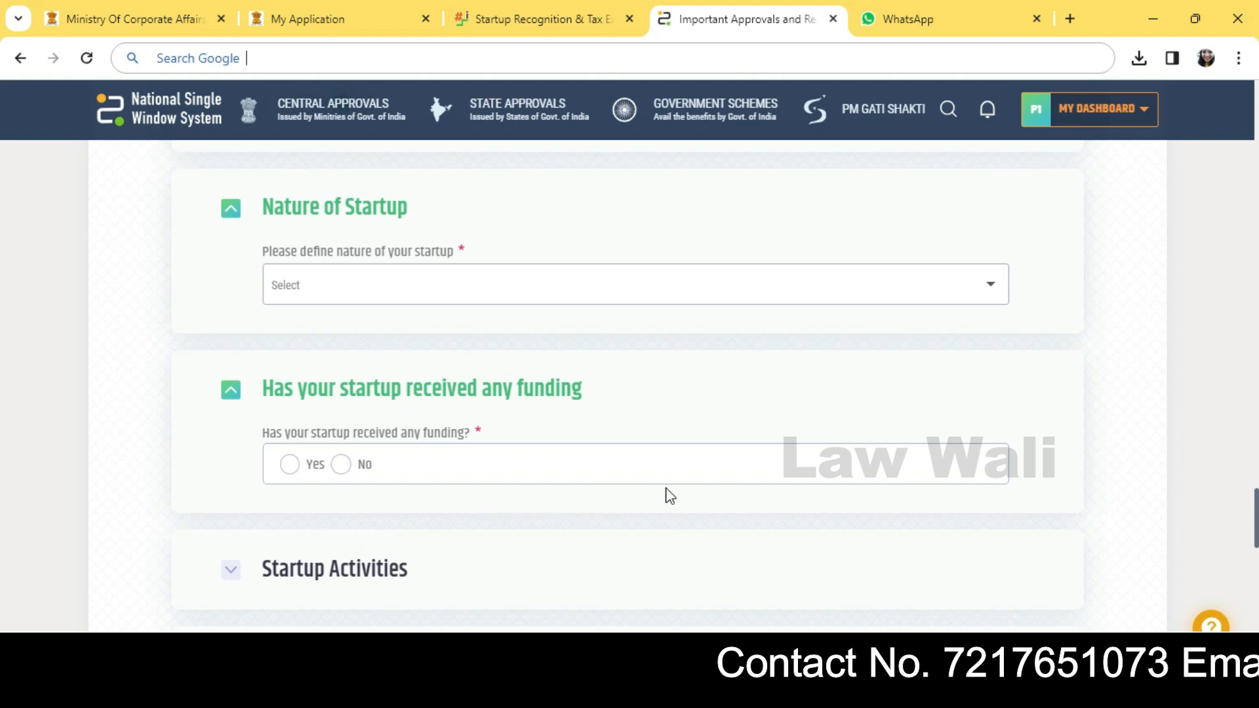
scroll(668, 496, "down", 1)
left_click(450, 468)
scroll(669, 430, "down", 3)
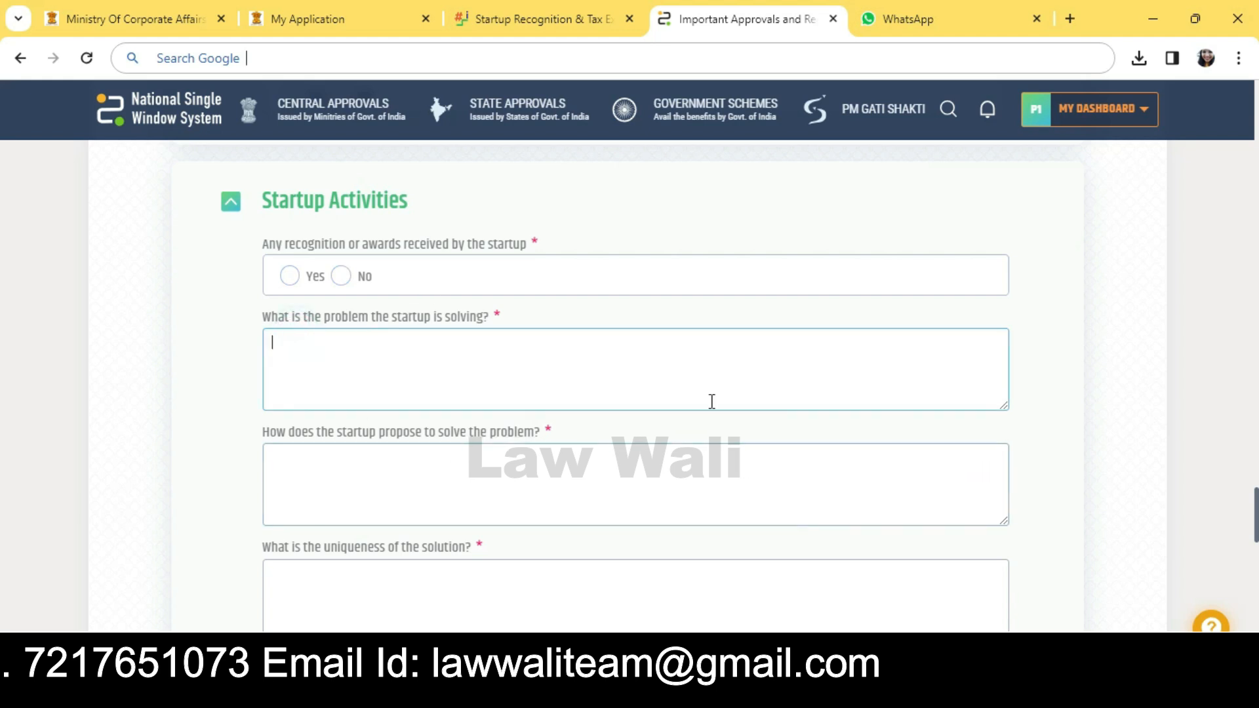
Step: Step through the Startup Activities answers on solution, uniqueness and revenue generation
scroll(569, 326, "down", 1)
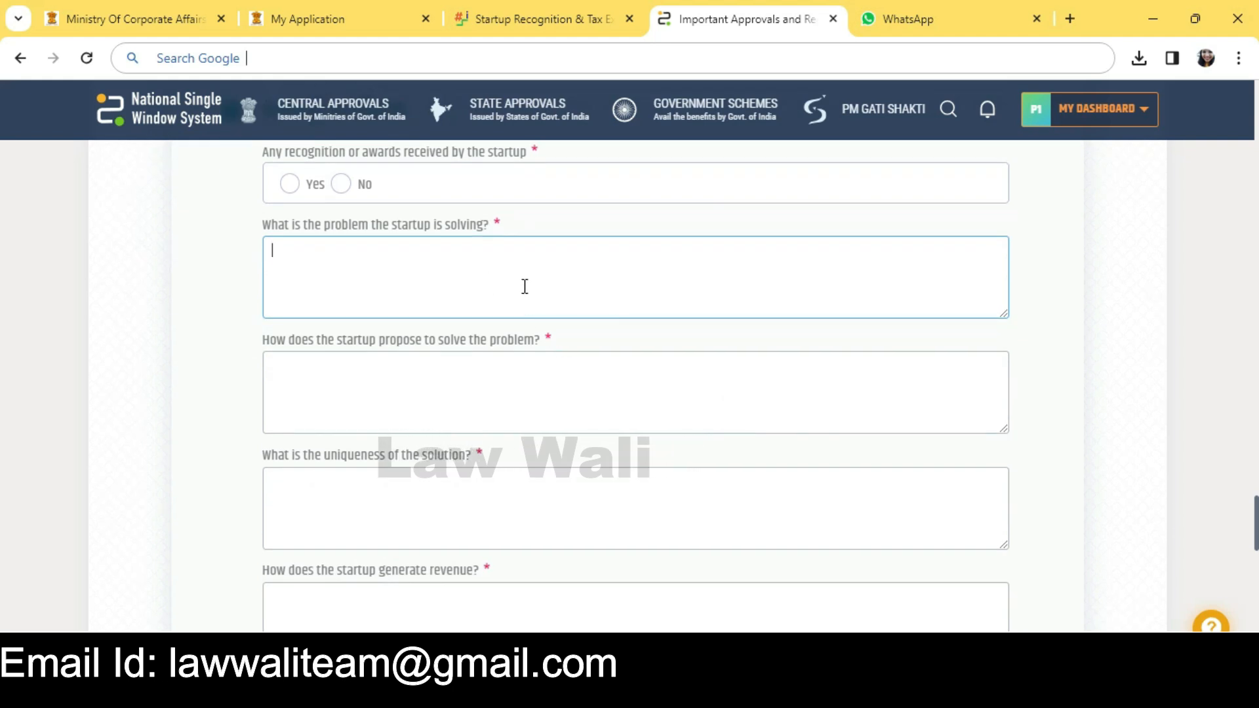
left_click_drag(318, 341, 504, 347)
left_click(582, 345)
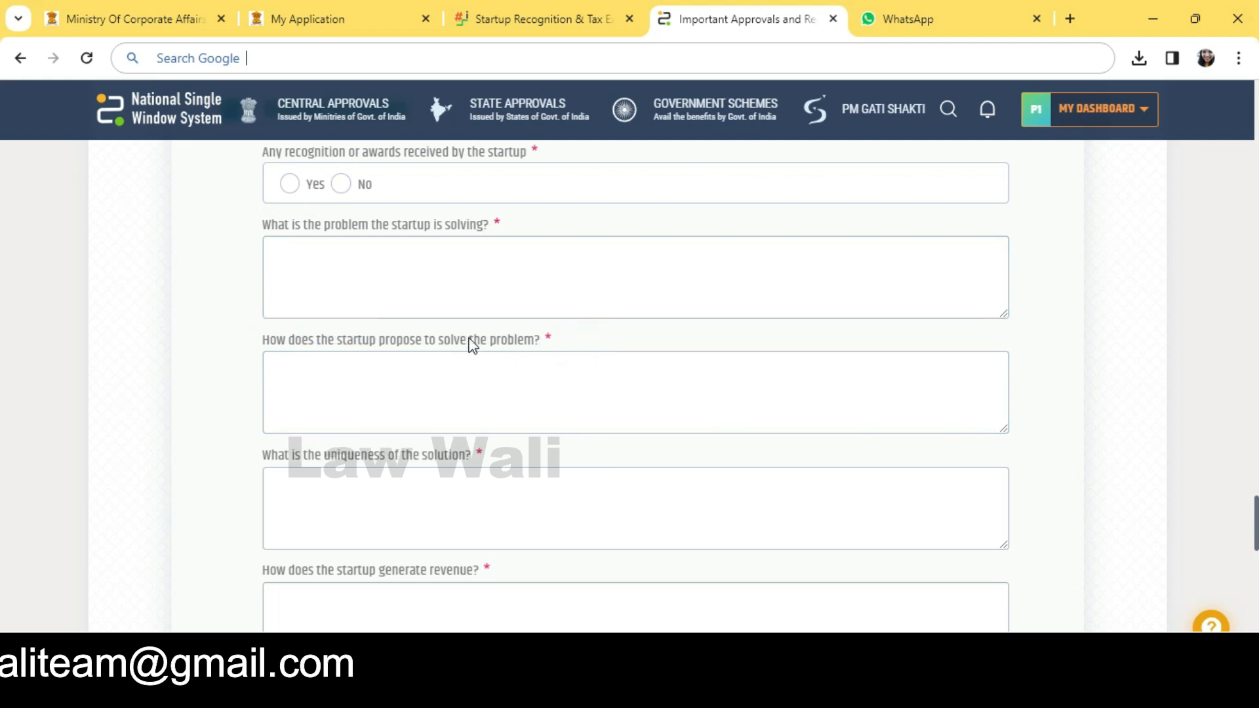
left_click(466, 394)
scroll(352, 379, "down", 1)
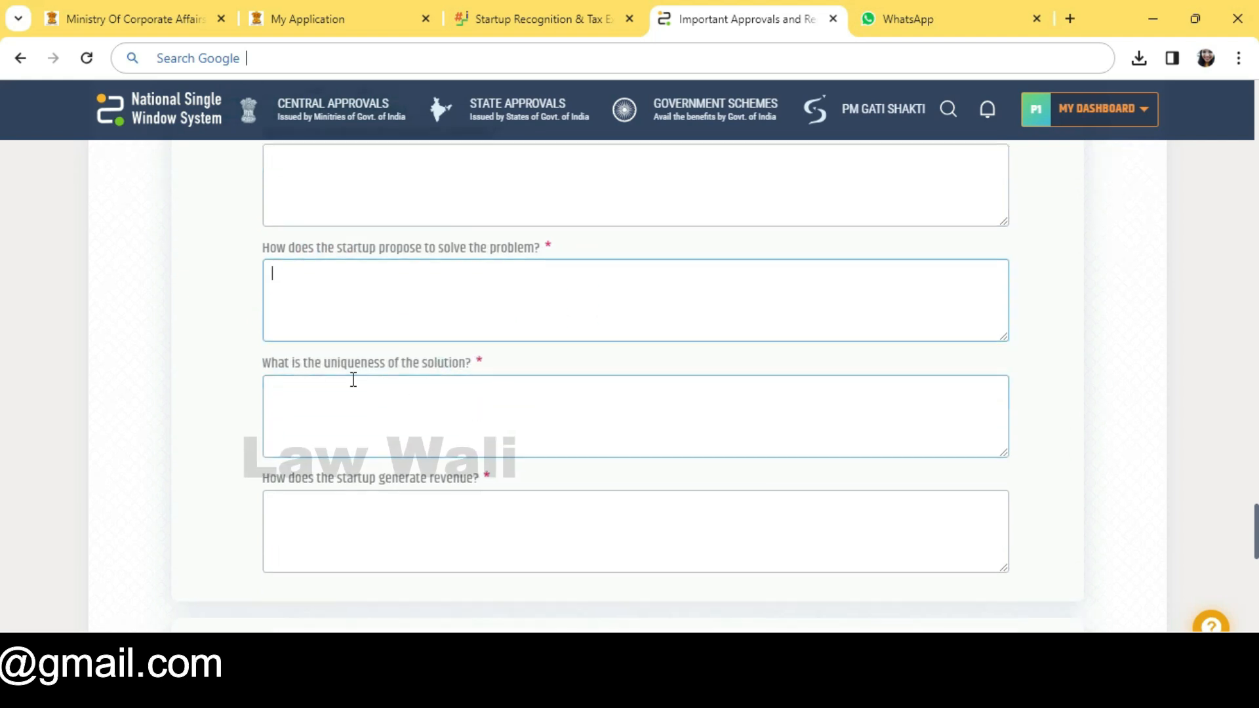
left_click(406, 412)
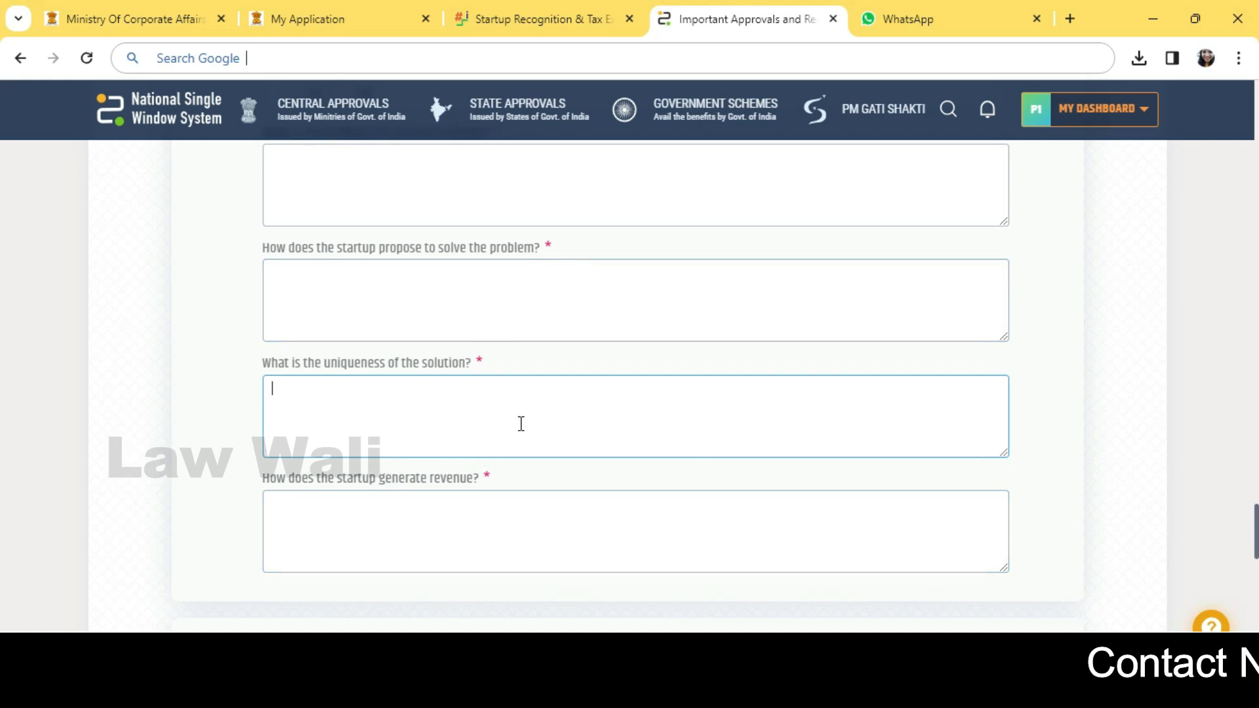
scroll(521, 424, "down", 1)
left_click(478, 413)
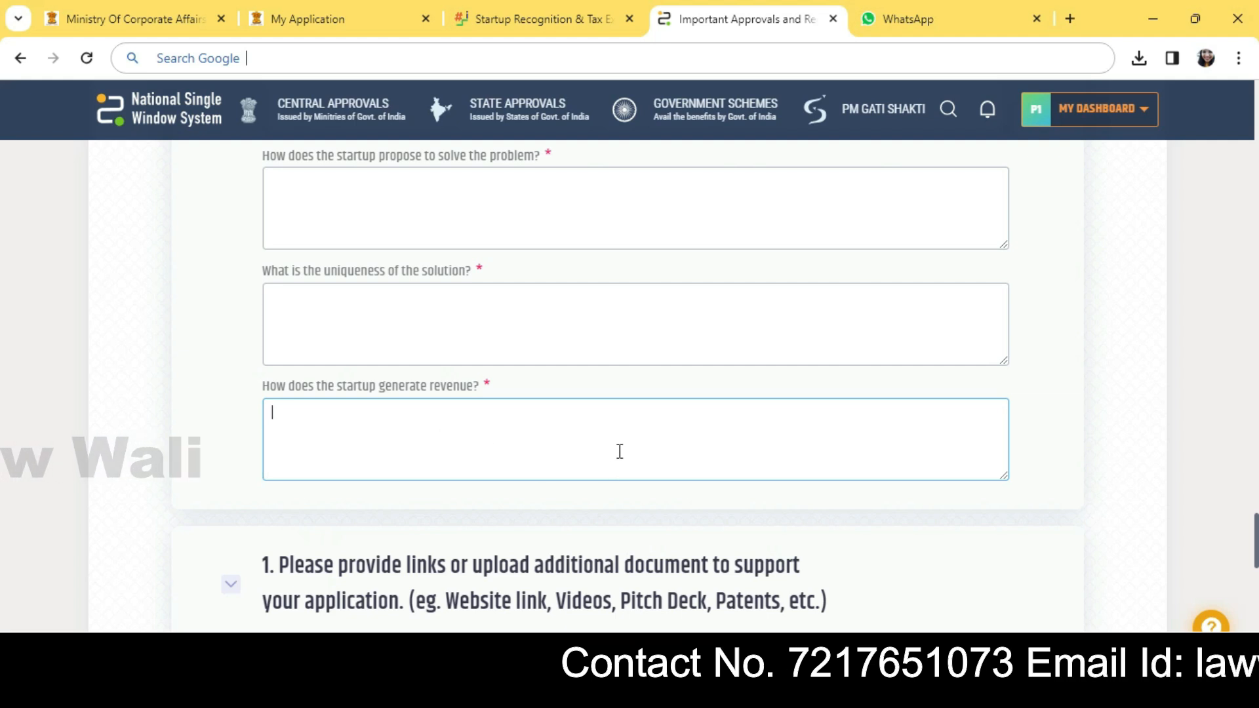
scroll(619, 451, "up", 3)
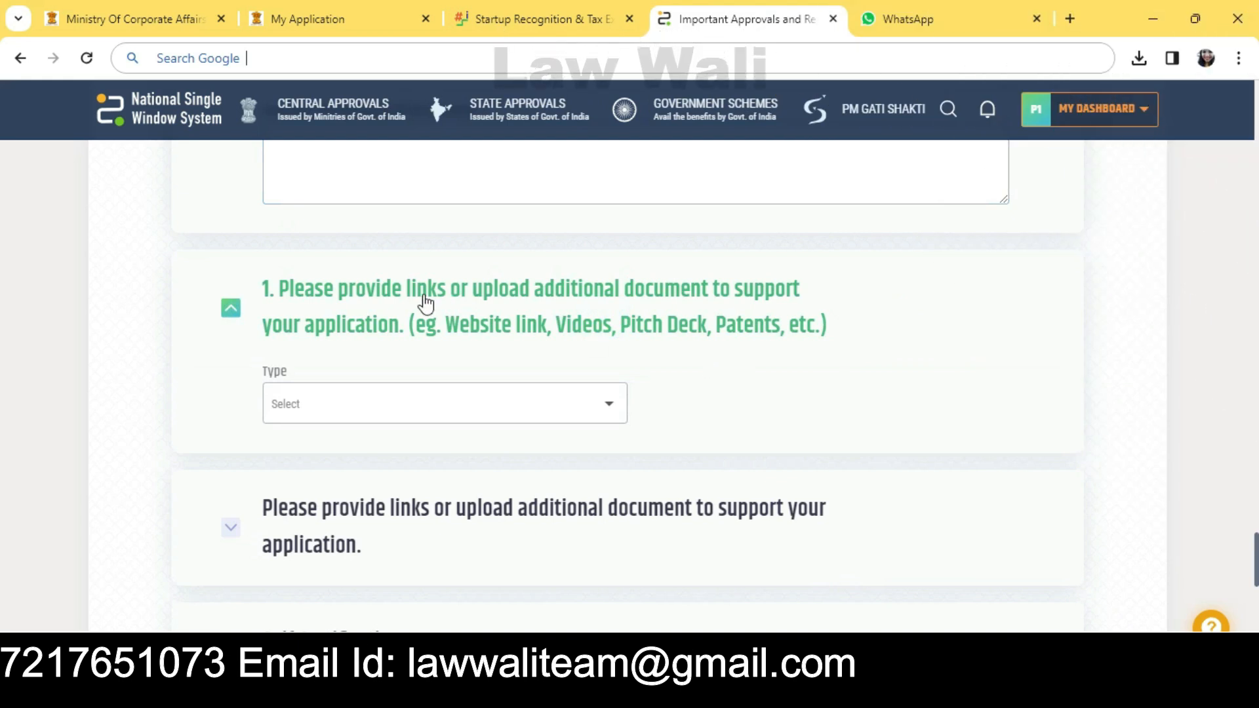
Step: View the Type options for the first supporting link, then close the list
scroll(735, 388, "down", 1)
scroll(734, 389, "down", 1)
left_click(510, 299)
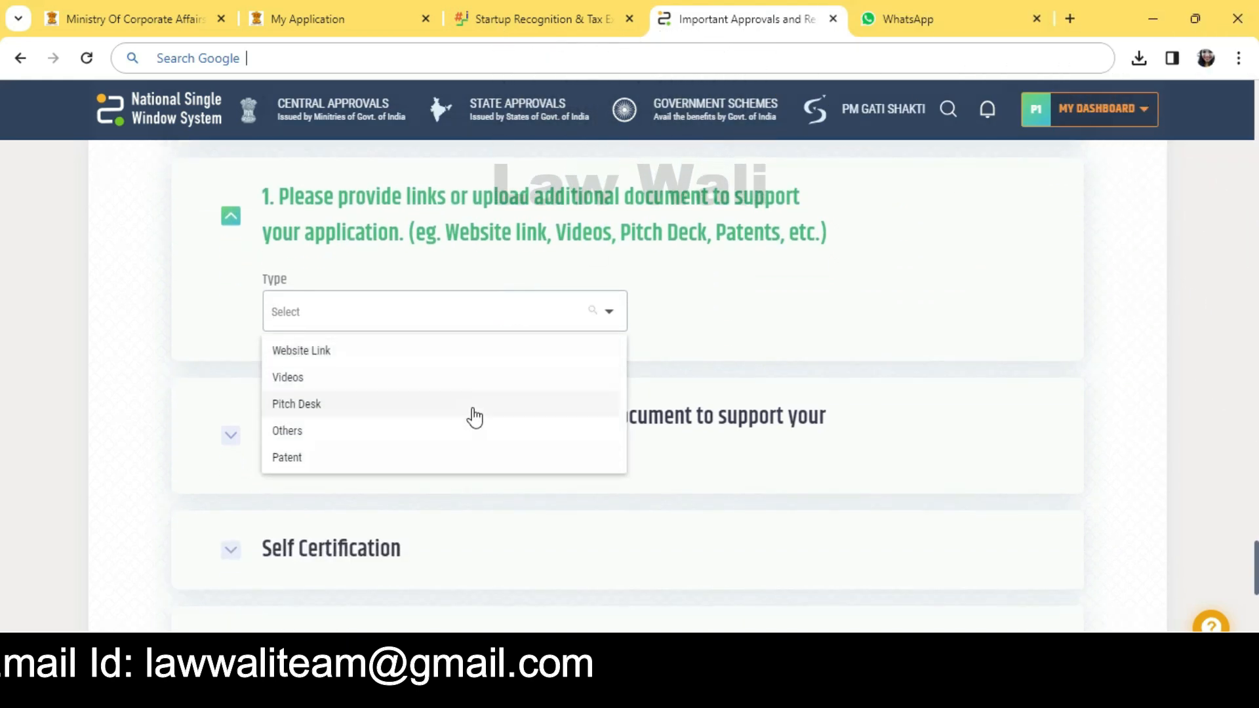
left_click(828, 359)
Step: Expand the second supporting-documents section and check its Document Type options
scroll(787, 394, "down", 1)
left_click(719, 371)
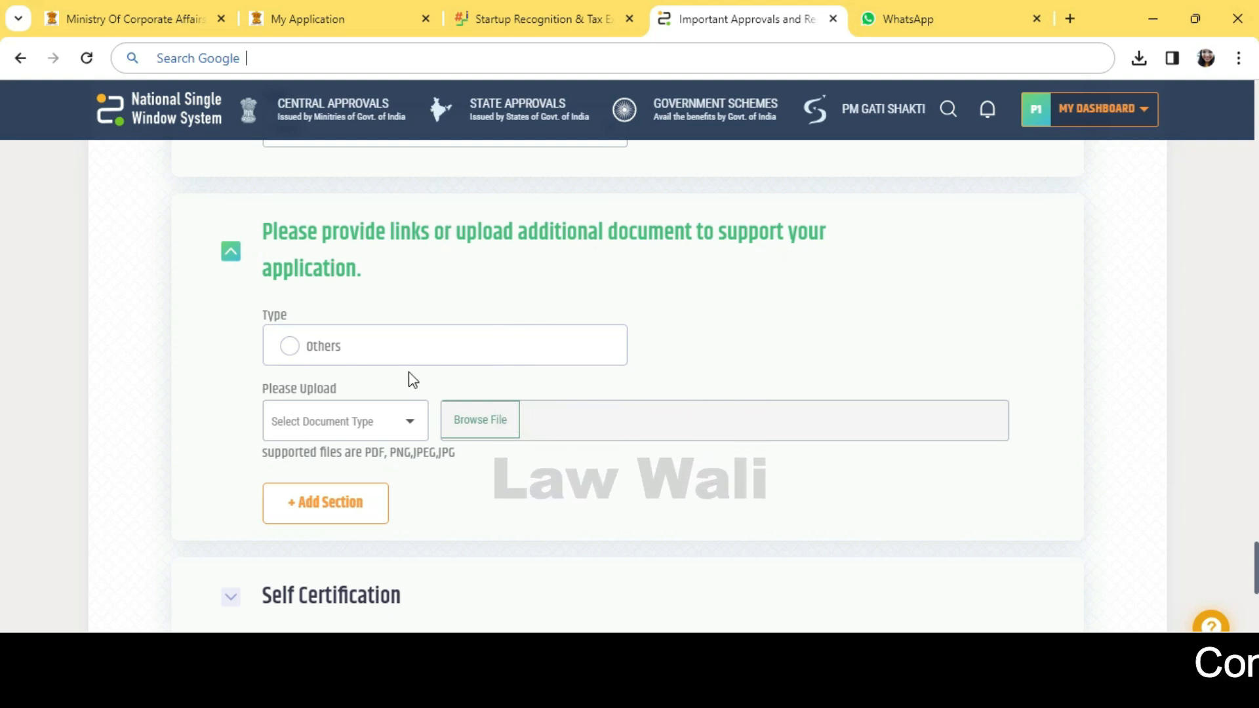
left_click(402, 418)
left_click(472, 380)
scroll(506, 394, "down", 2)
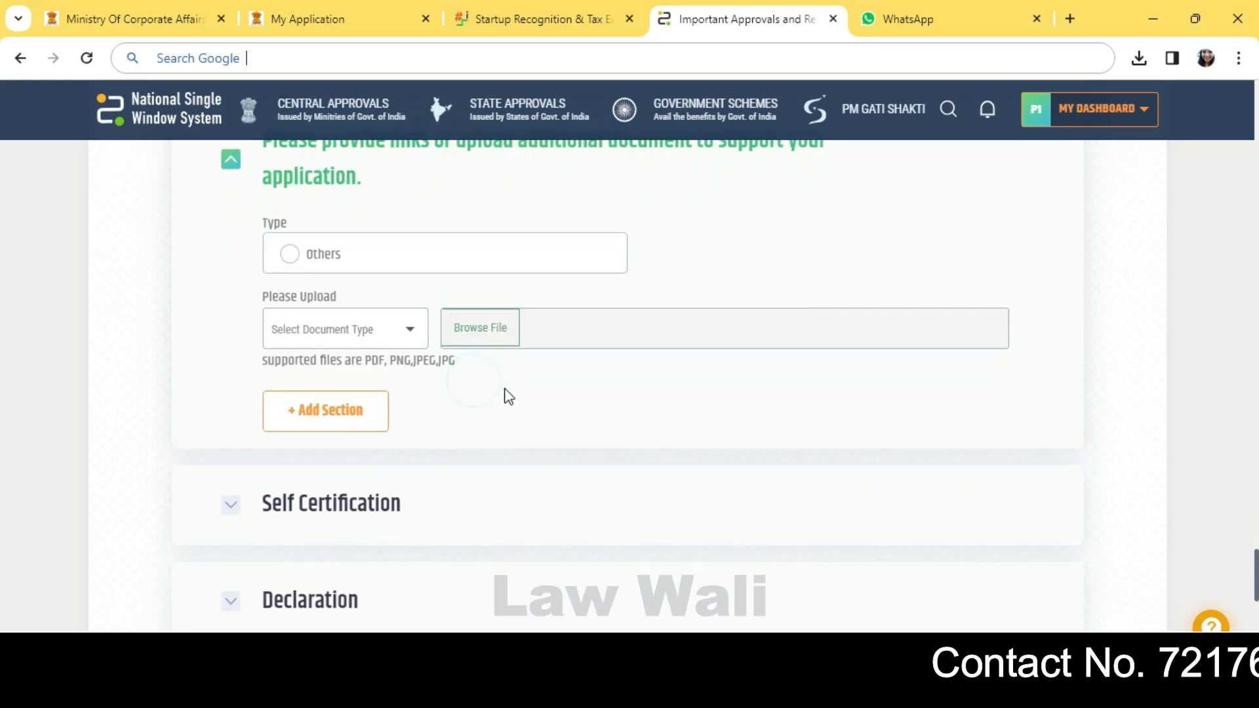
scroll(516, 396, "down", 2)
Step: Expand Self Certification and set the incorporation document type to Certificate of Incorporation
left_click(338, 328)
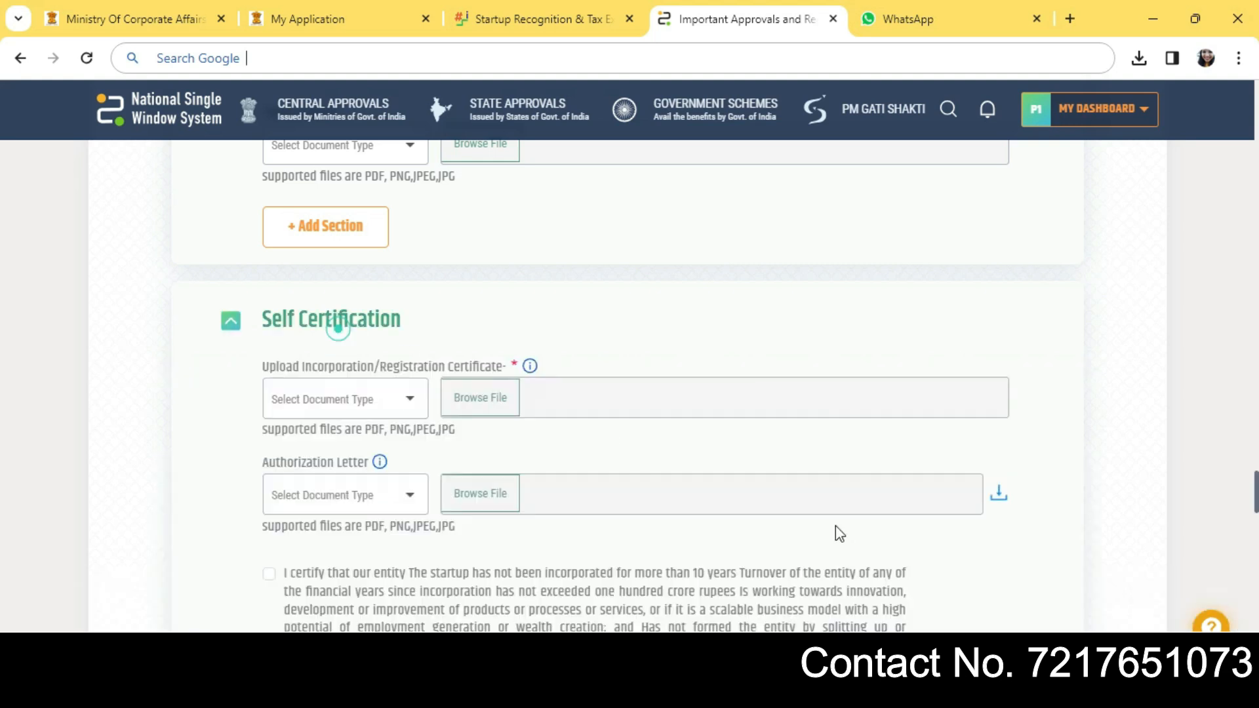
scroll(839, 531, "down", 1)
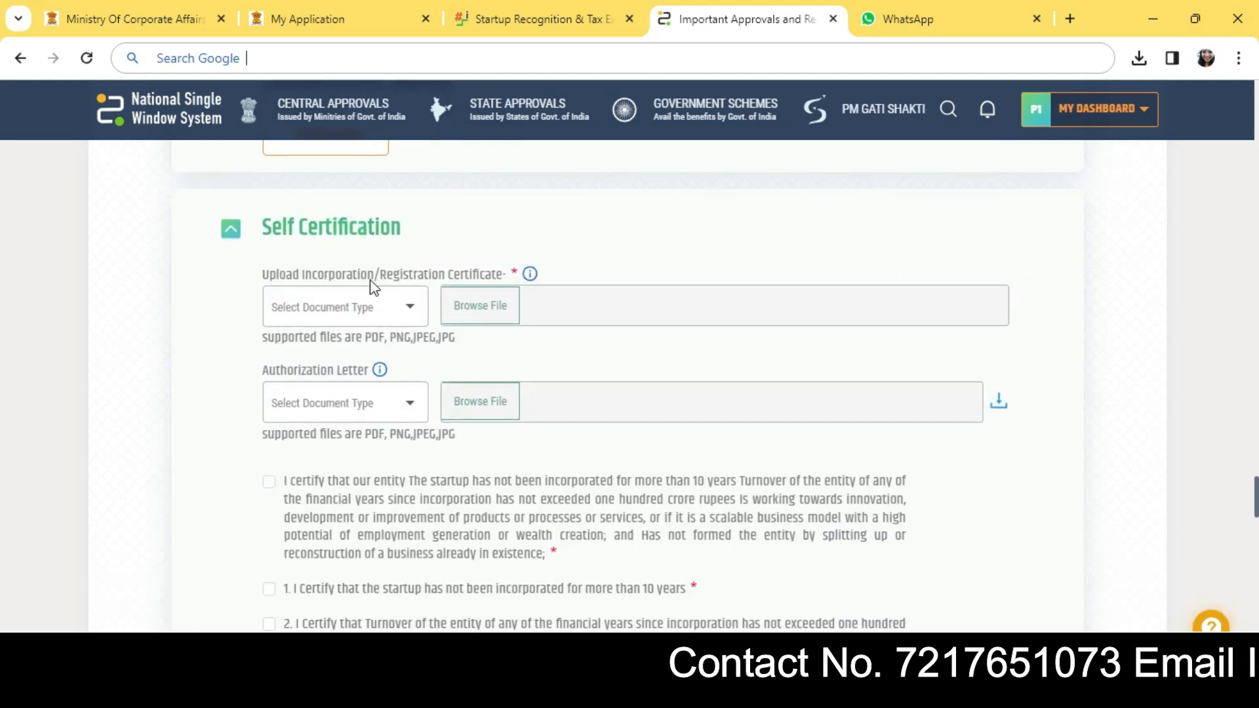
left_click(603, 264)
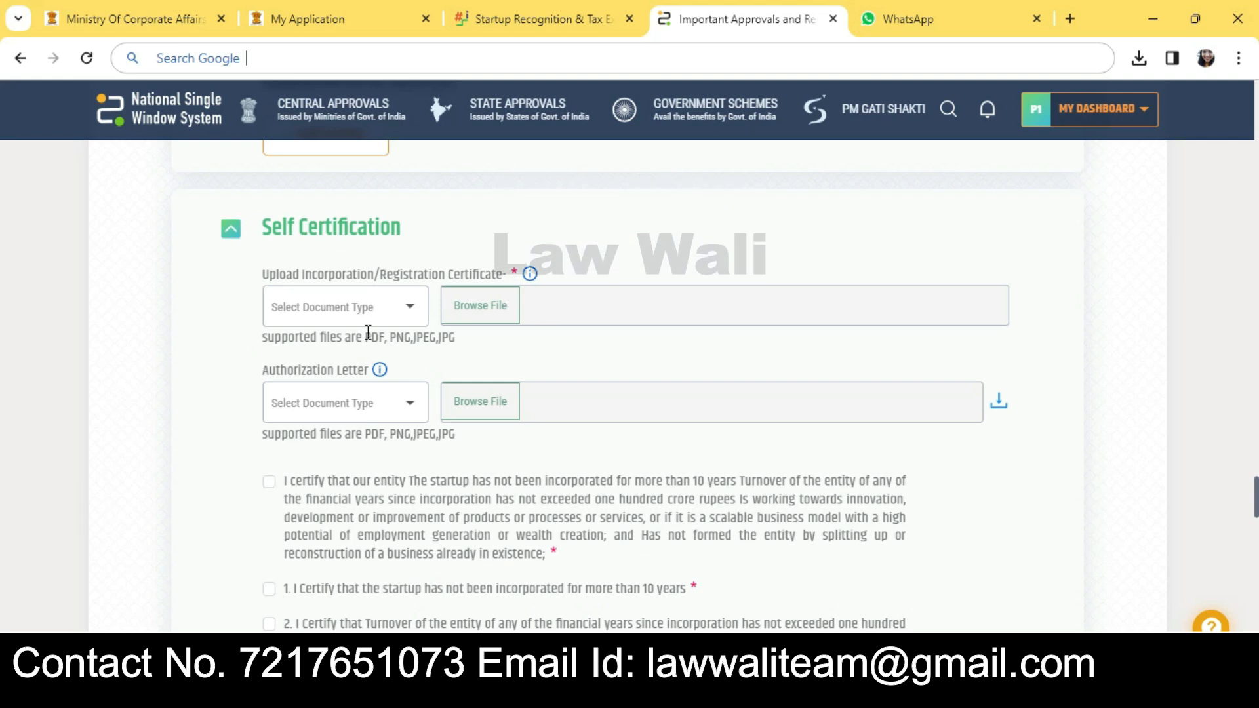
left_click(398, 303)
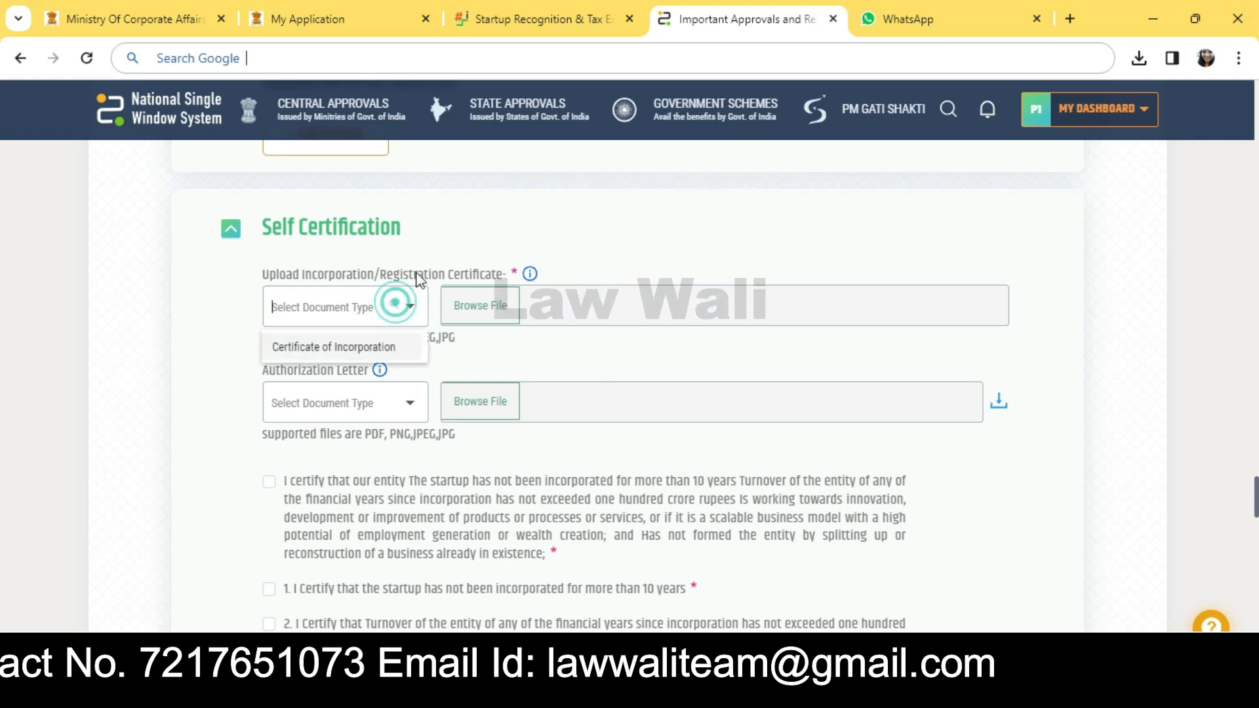
left_click(380, 345)
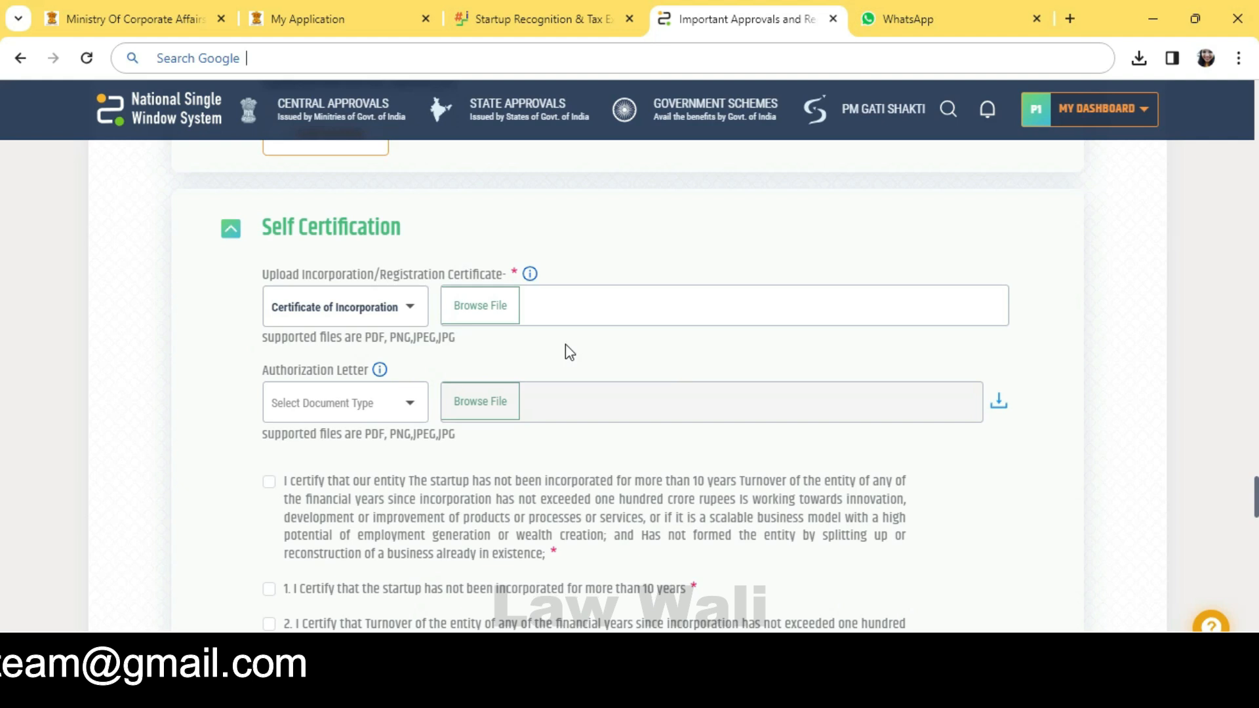
Step: Read the Authorization Letter note below the incorporation upload
scroll(562, 352, "down", 1)
left_click_drag(354, 278, 383, 277)
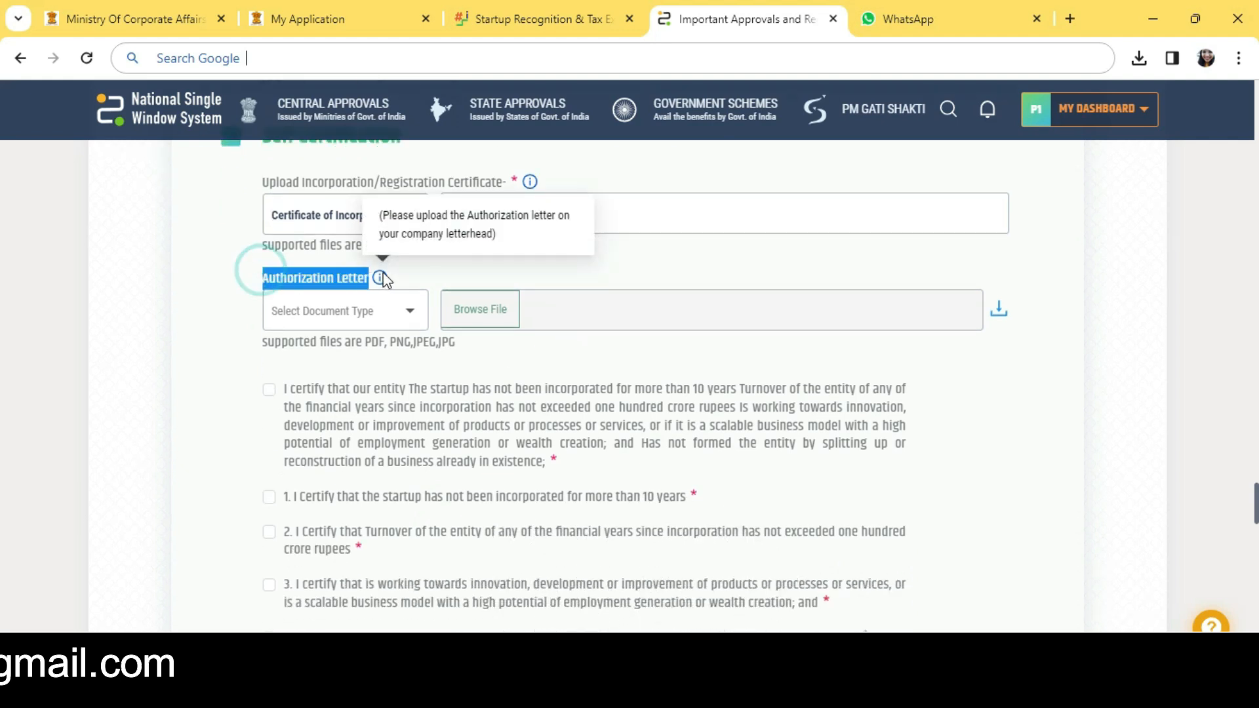
left_click(435, 272)
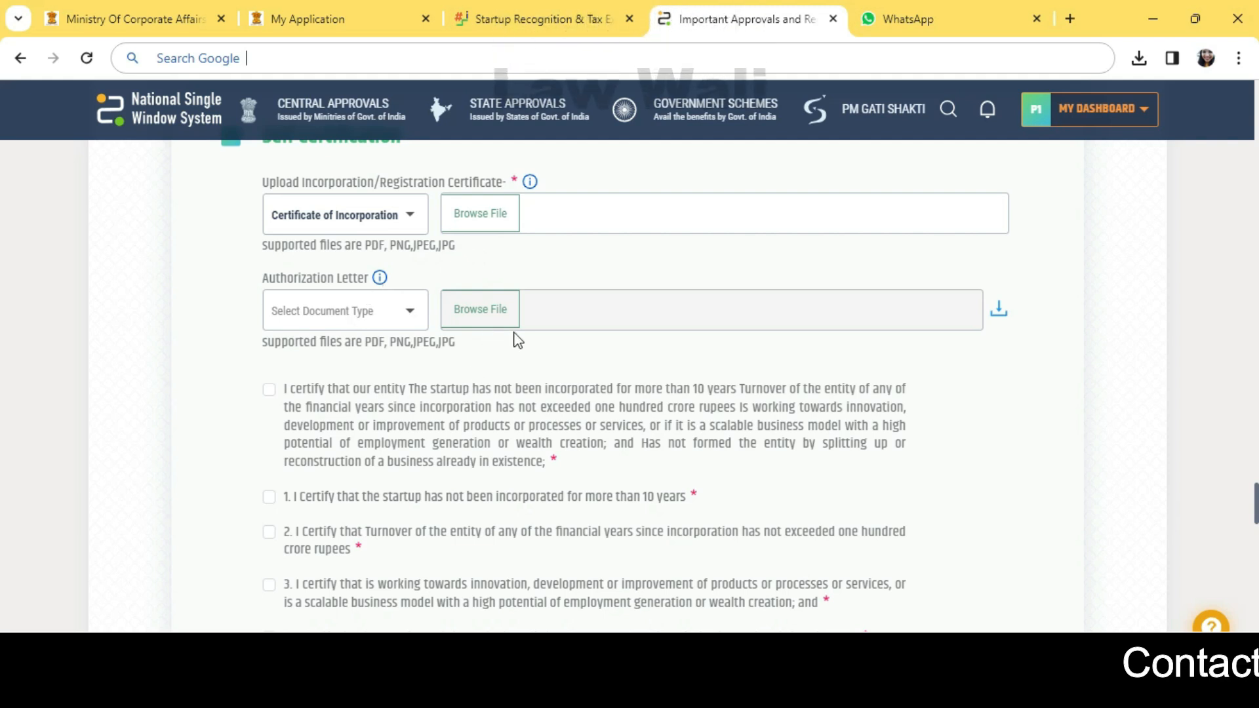
scroll(515, 336, "down", 2)
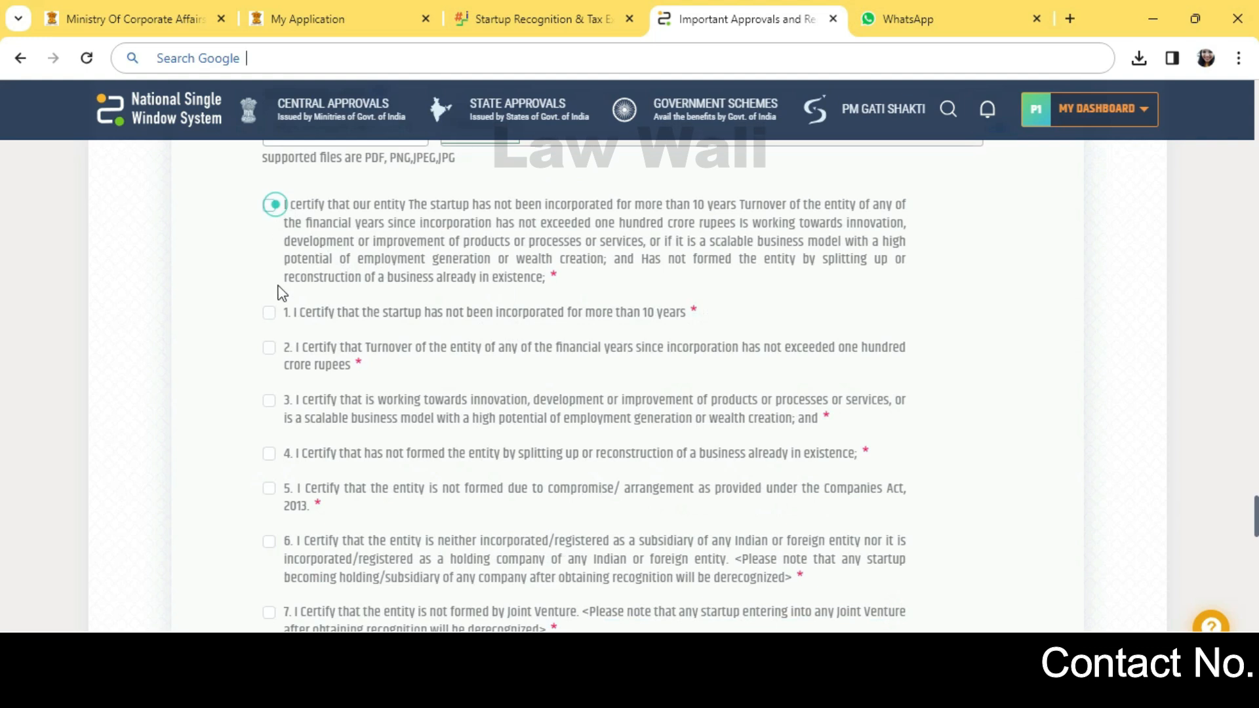
Step: Certify that the startup meets the recognition conditions in Self Certification
left_click(270, 207)
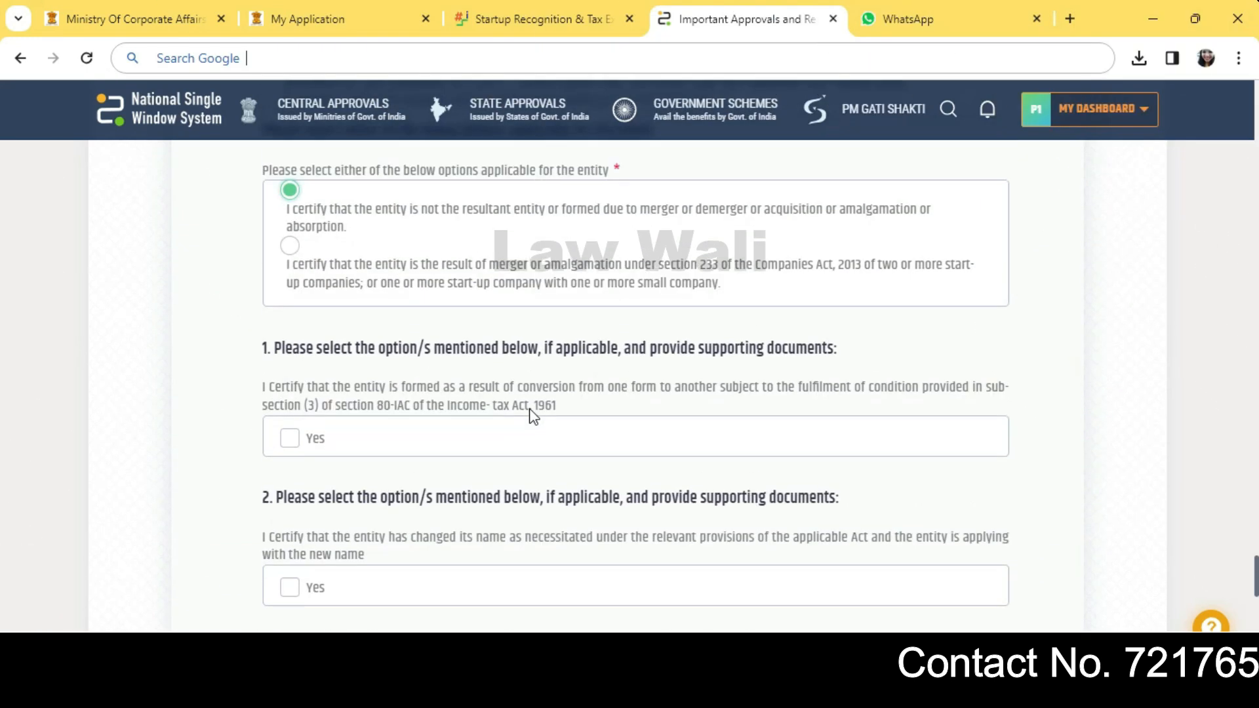
scroll(481, 464, "down", 1)
scroll(481, 463, "down", 6)
Step: Expand Declaration, accept the Terms and Conditions, and scroll back up the form
left_click(301, 377)
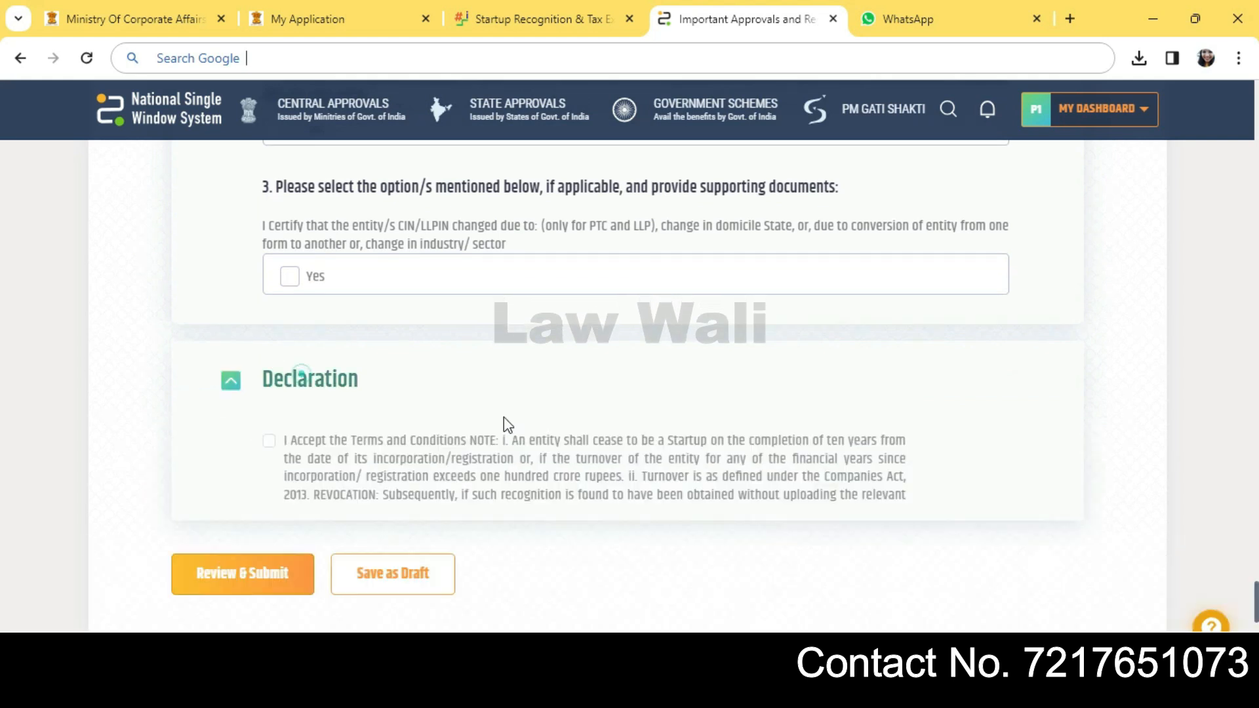
scroll(504, 417, "down", 2)
left_click(504, 402)
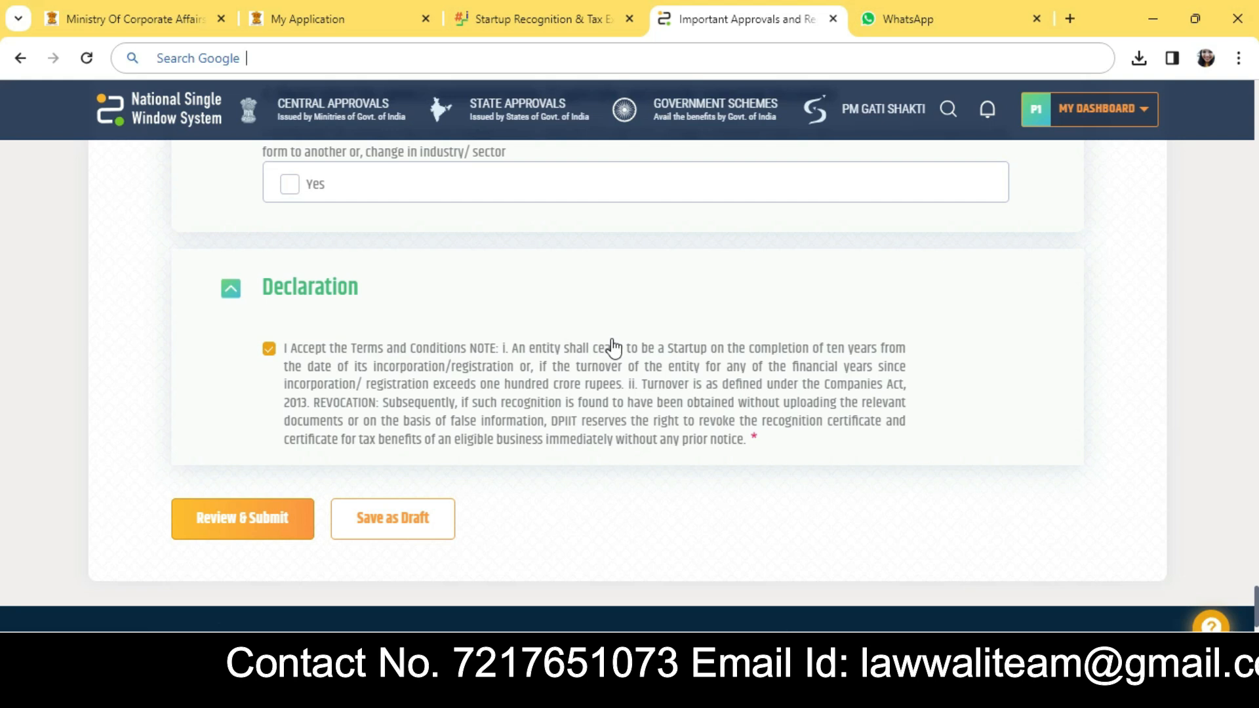
scroll(680, 341, "up", 15)
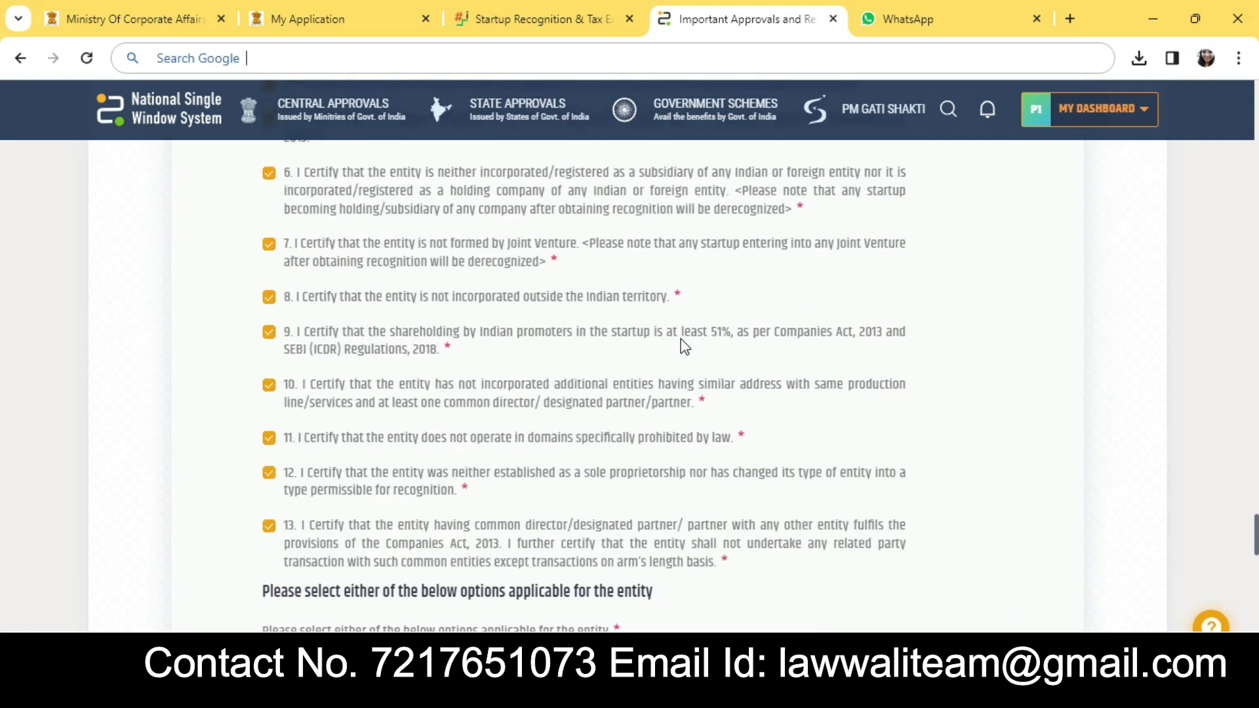
scroll(683, 348, "up", 5)
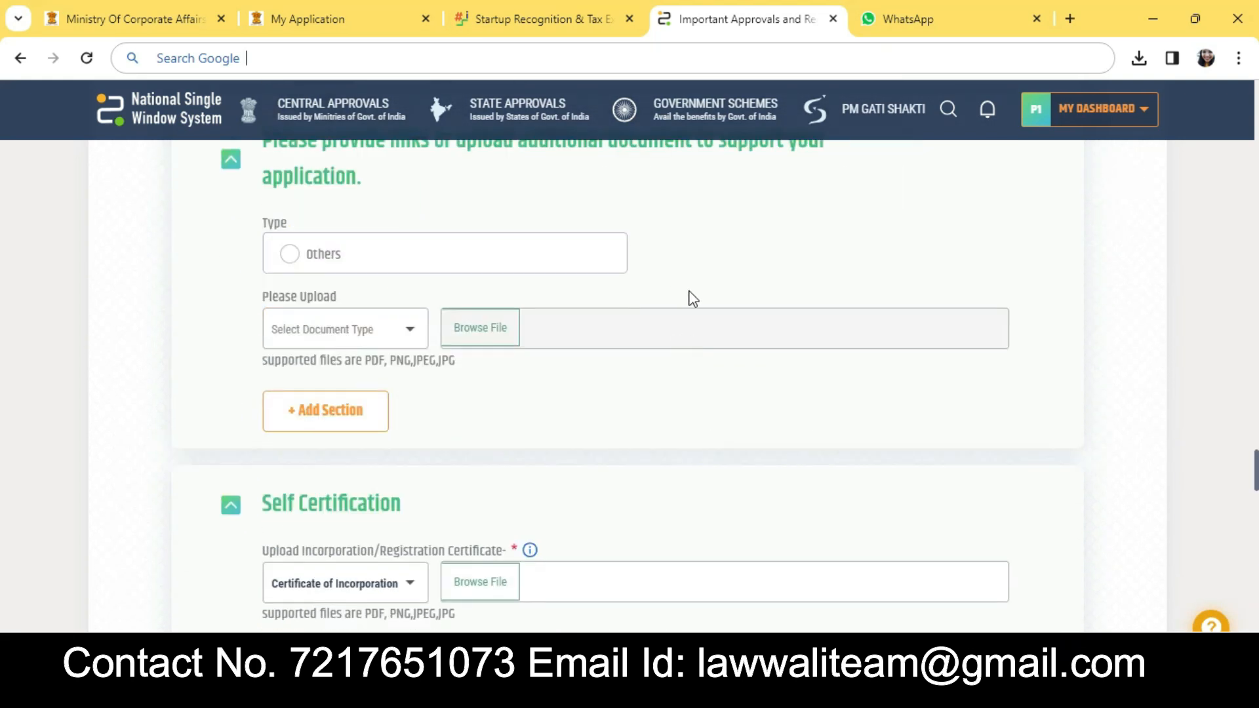
scroll(689, 296, "up", 10)
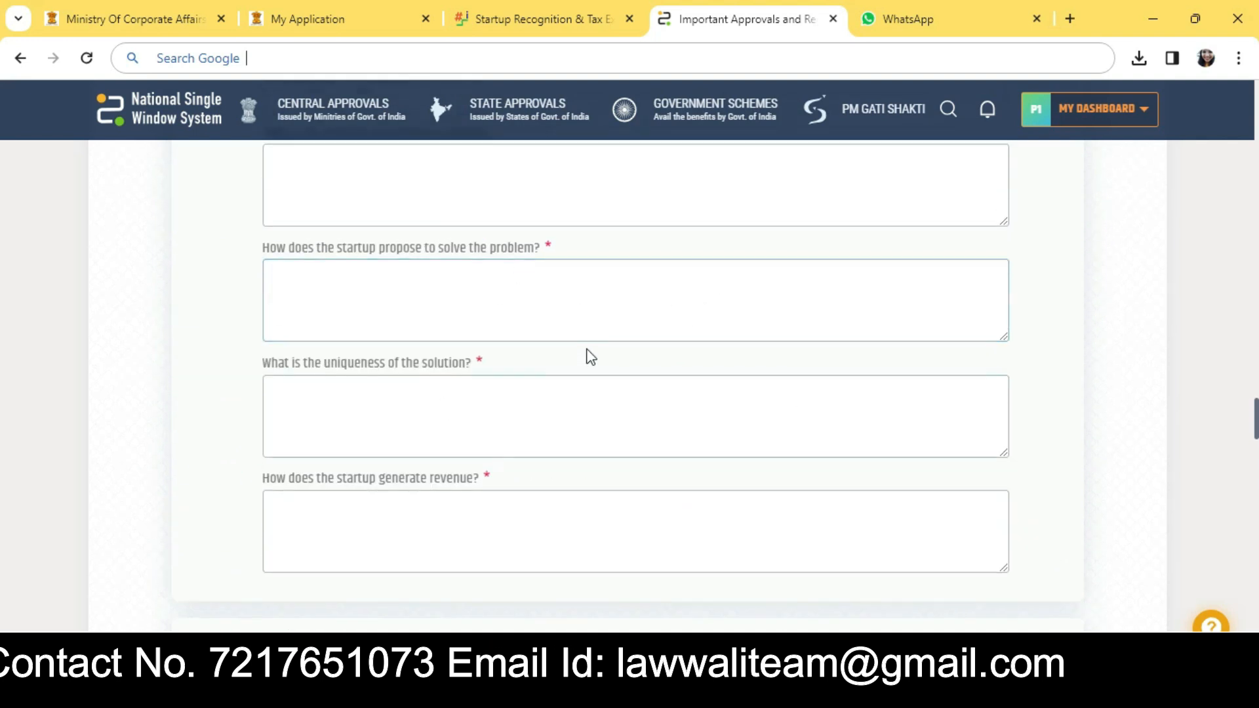